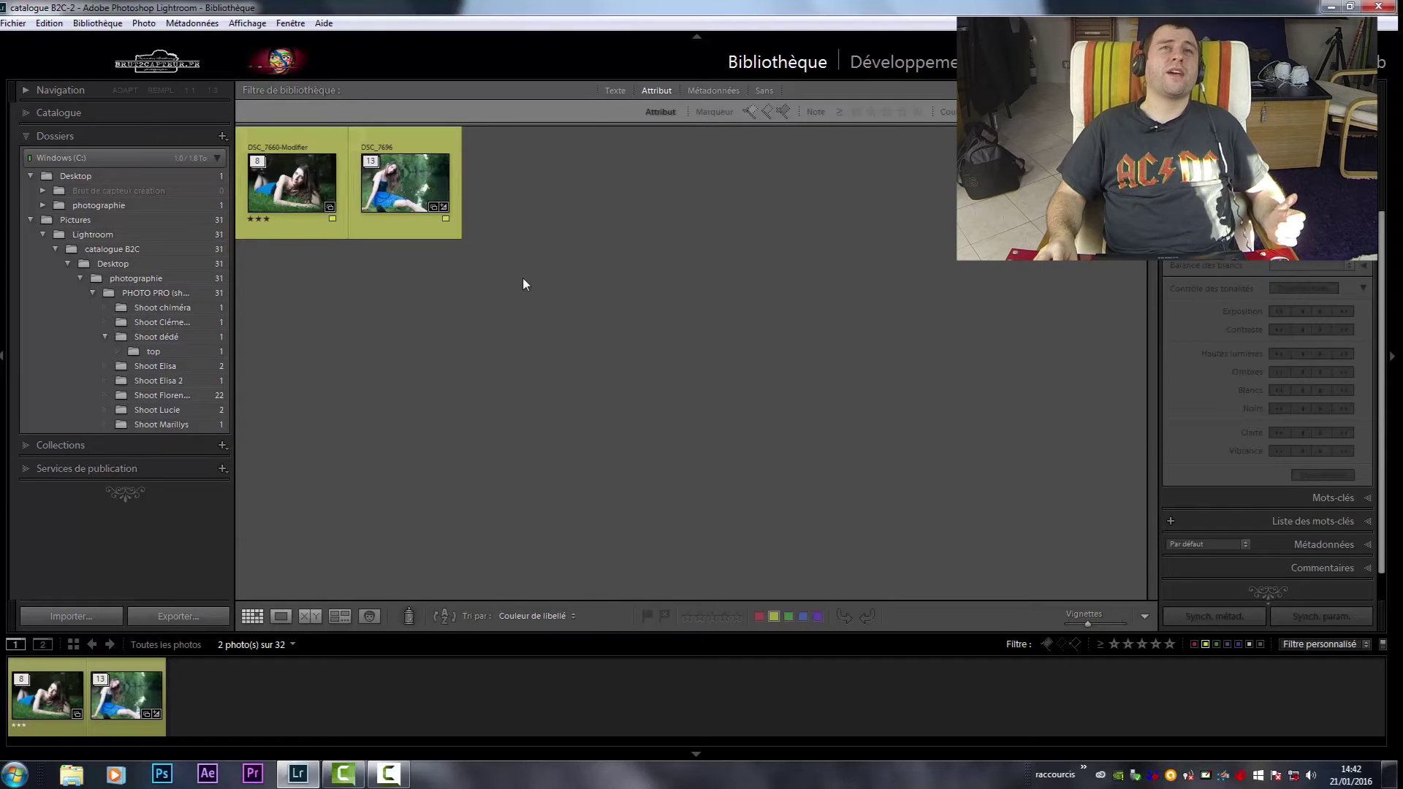
Expand the DSC_7660-Modifier stack via its count badge to reveal all nine photos
left_click(258, 161)
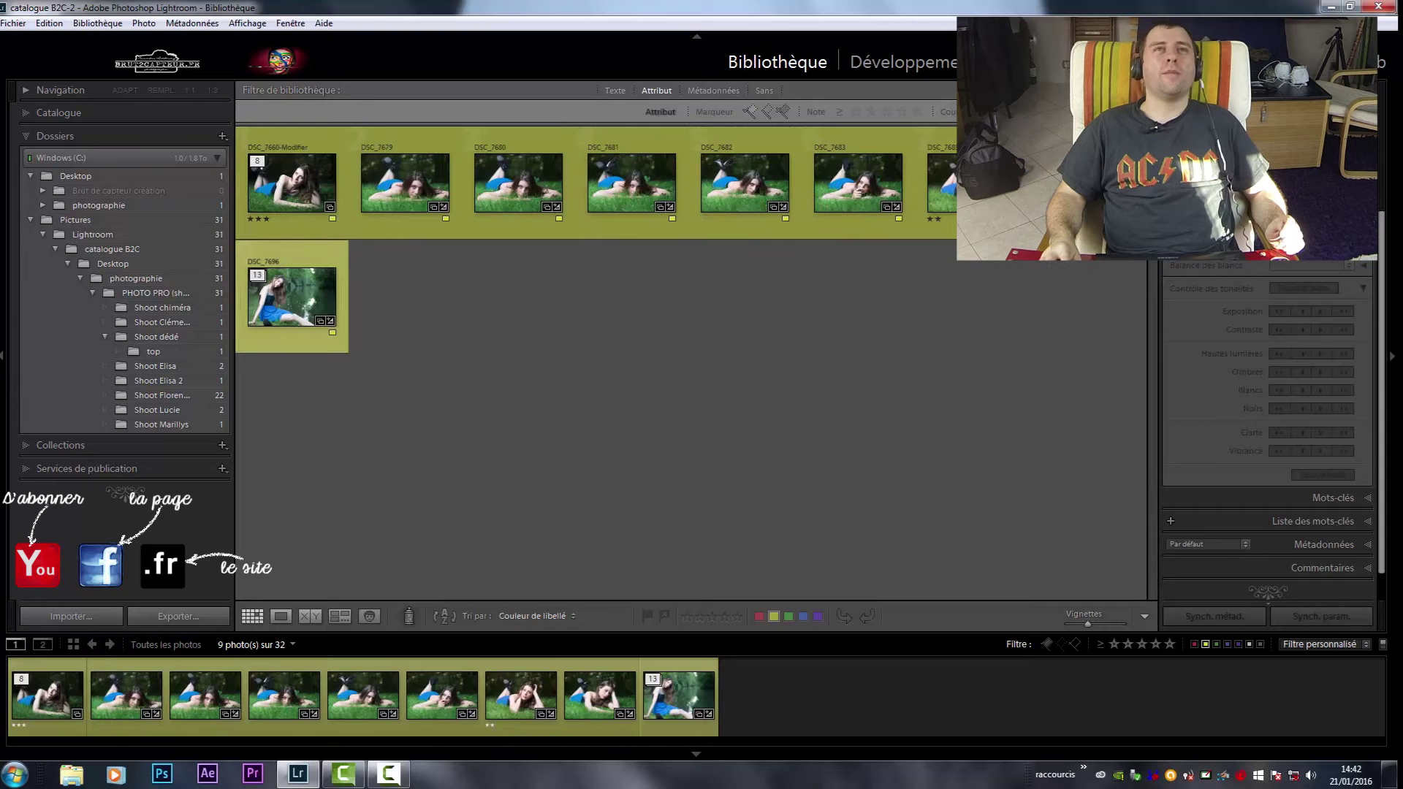
mouse_move(405, 183)
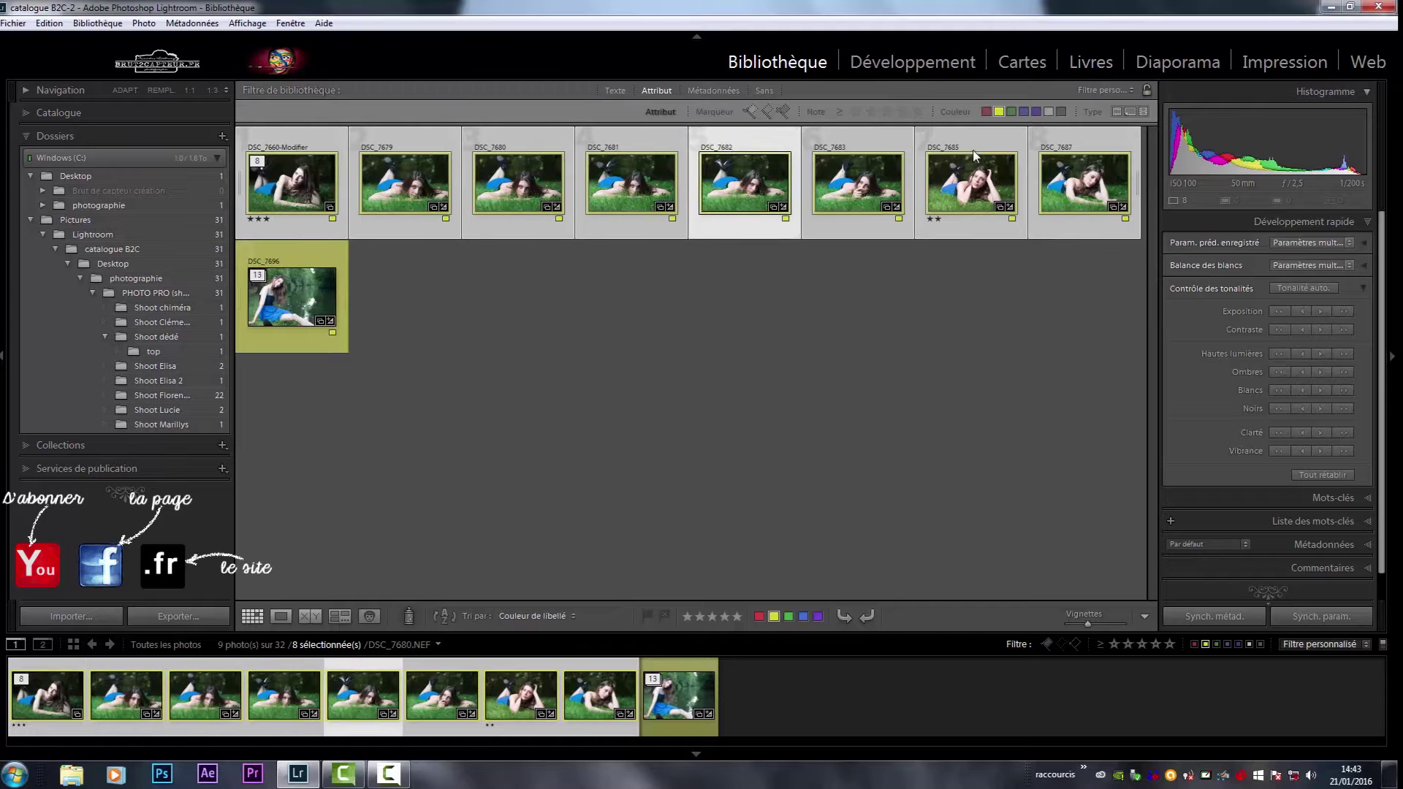
Rate the eight selected portraits two stars and review them fit-to-window in full screen
key("2")
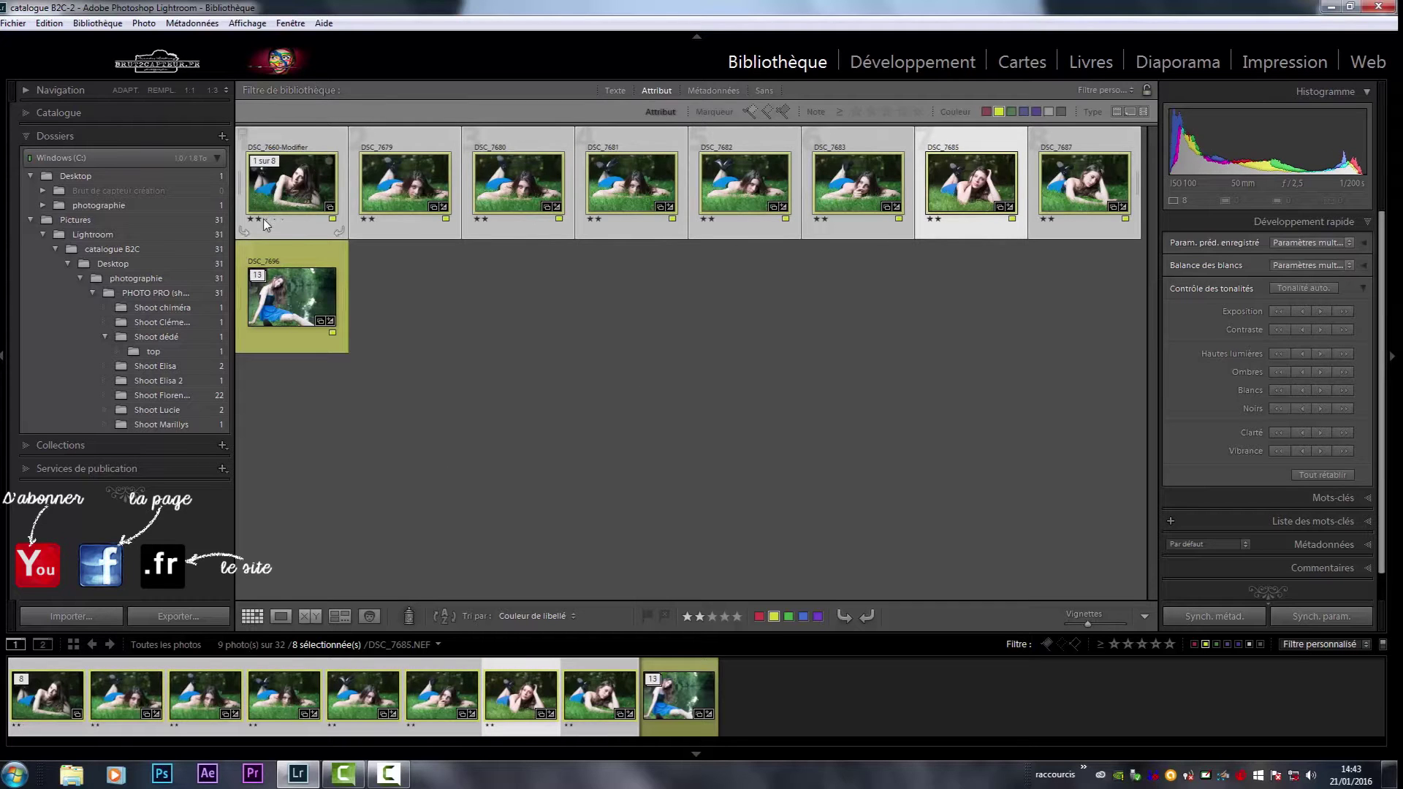
key("e")
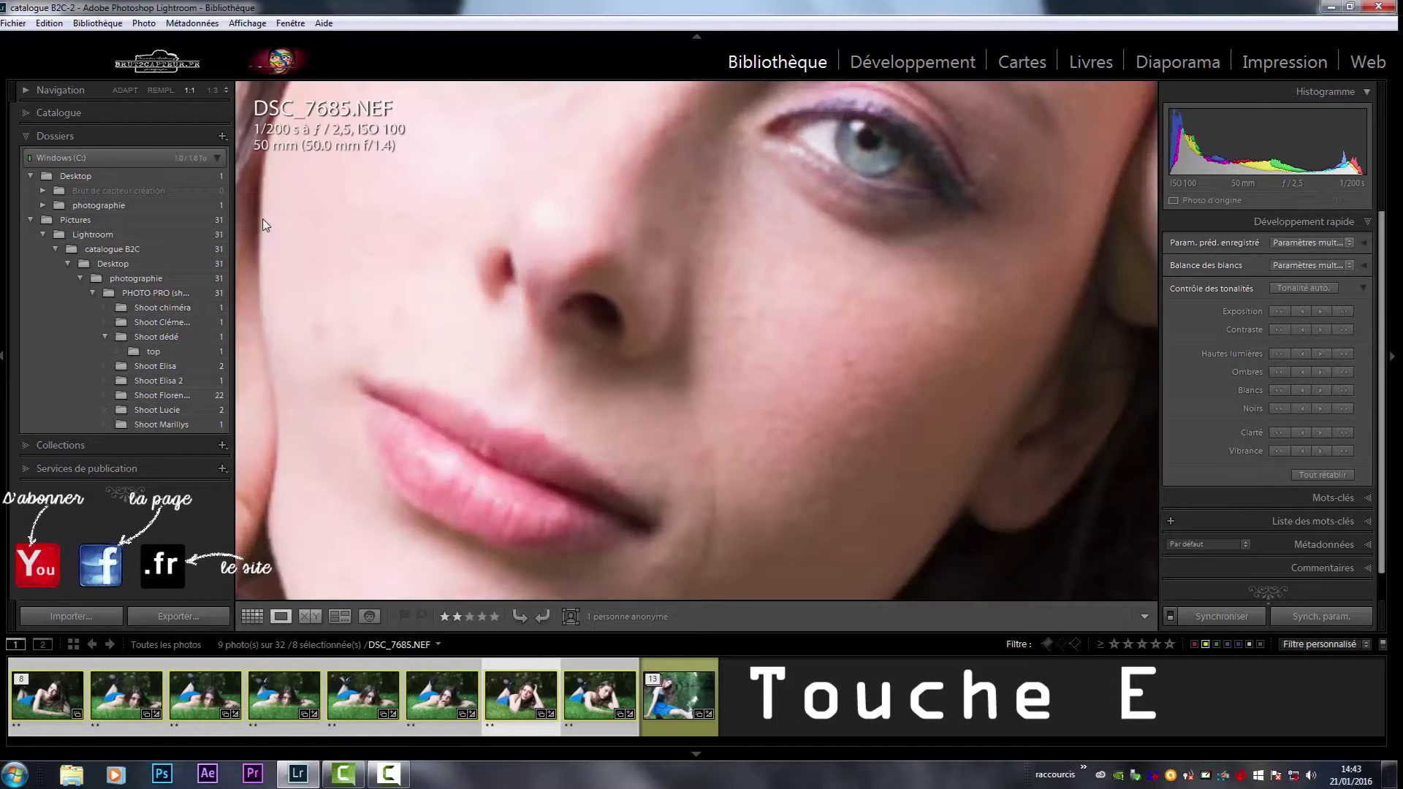
left_click(537, 205)
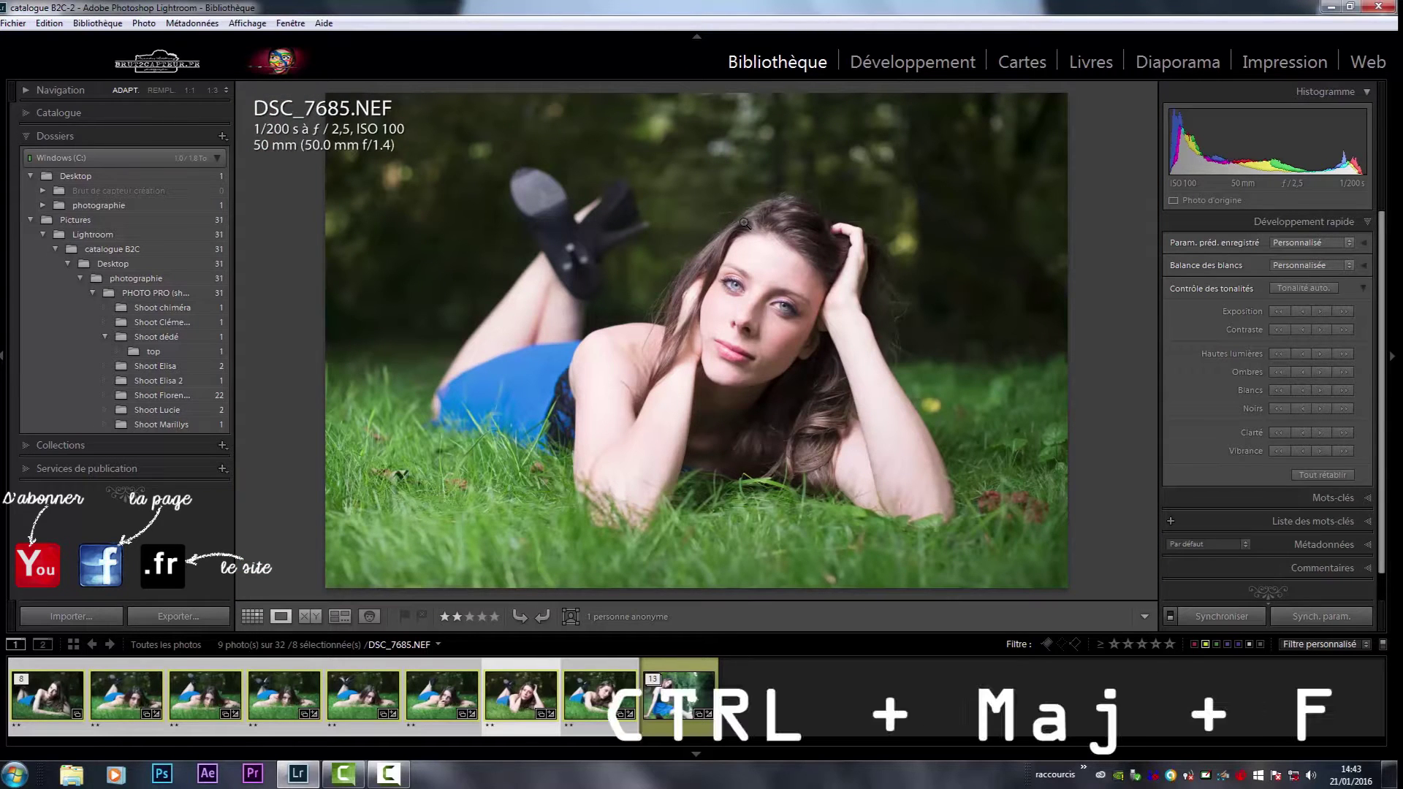
key("ctrl+shift+f")
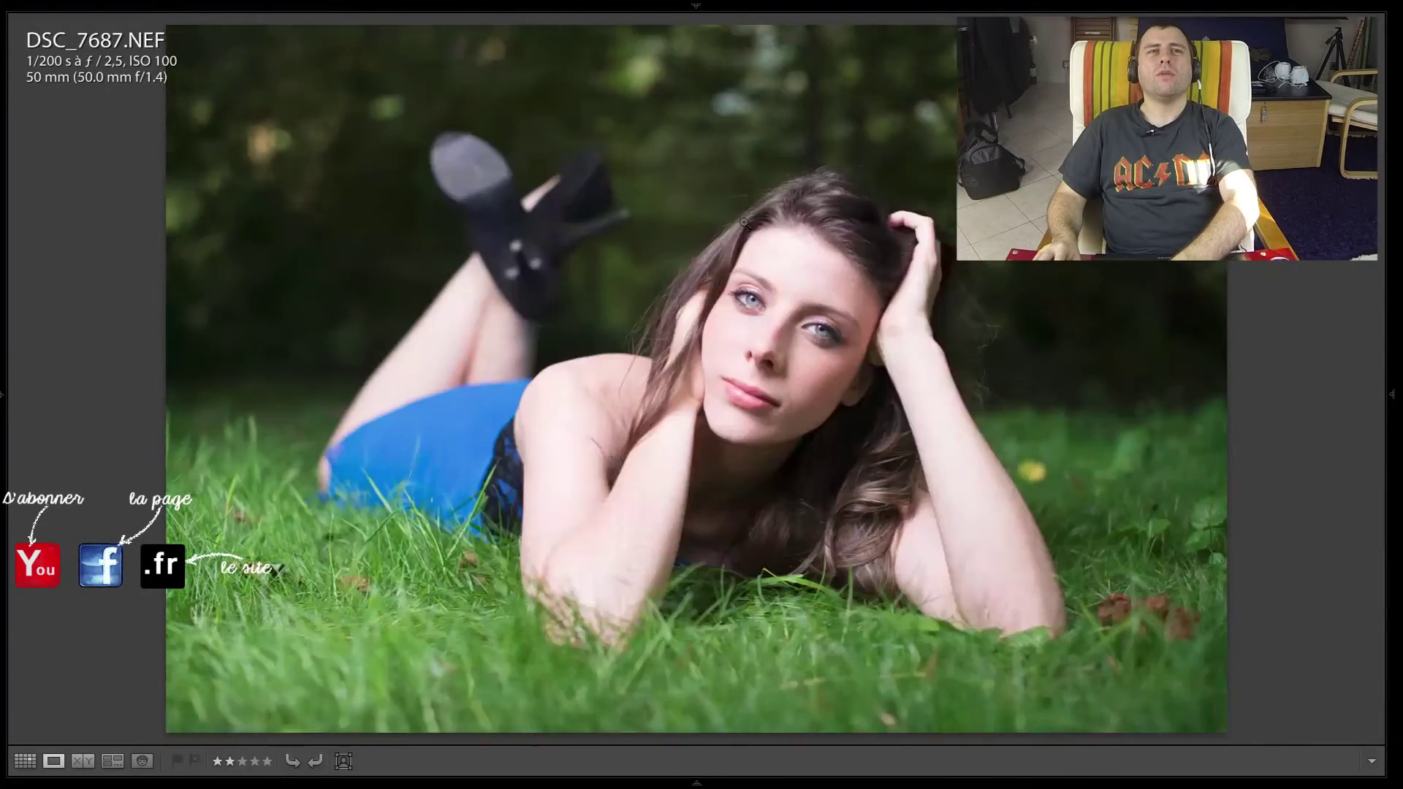
Show the toolbar and browse the two-star photos from DSC_7681 to DSC_7660-Modifier
key("Left")
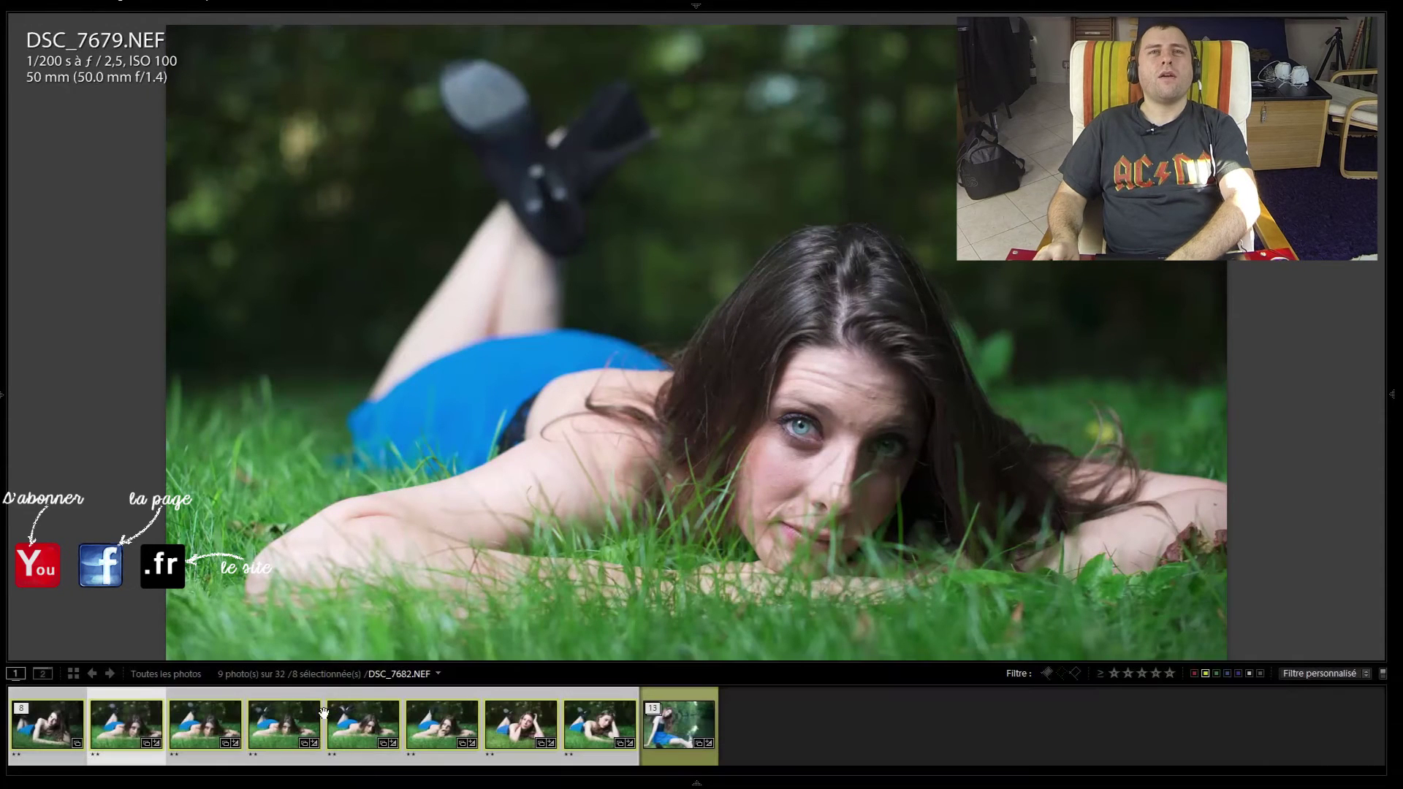
mouse_move(697, 783)
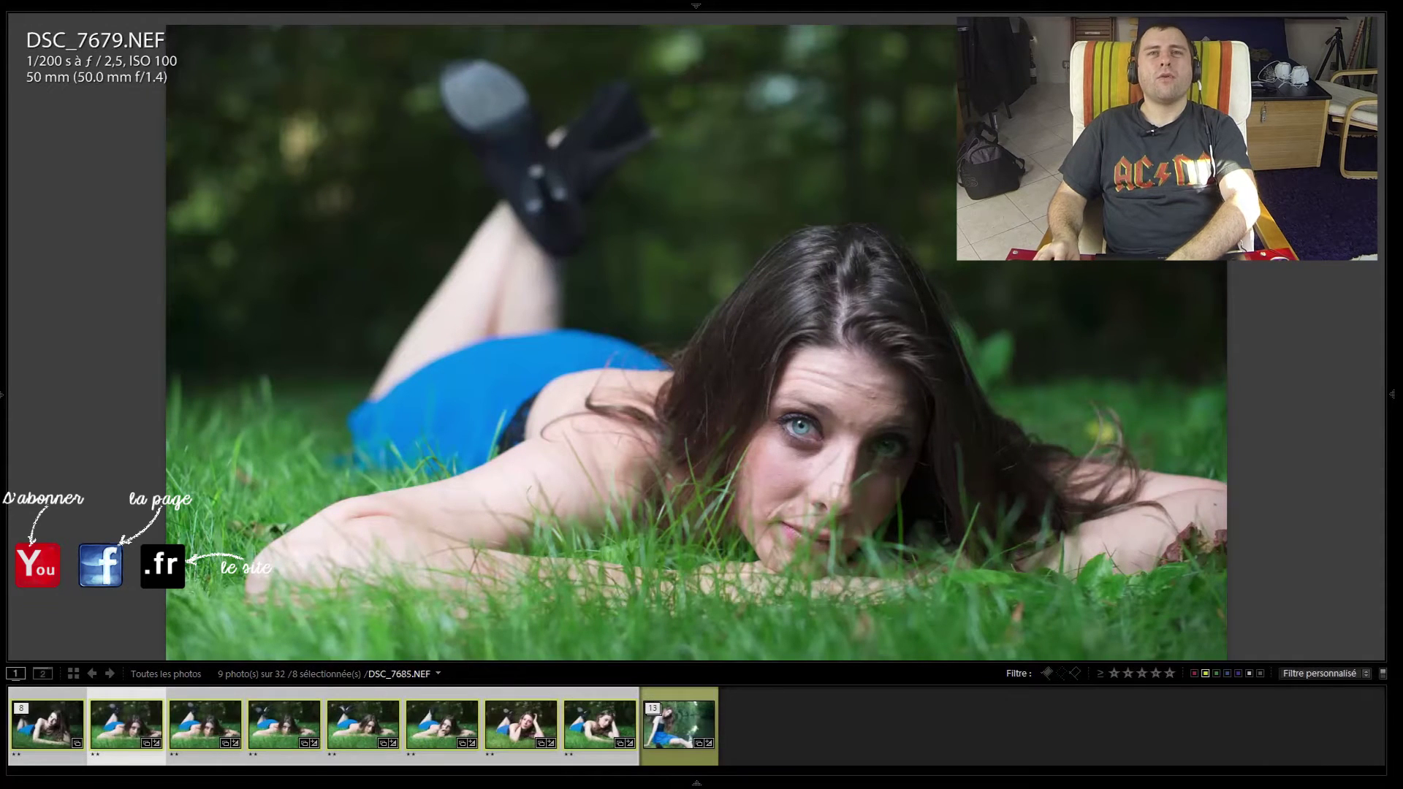
key("t")
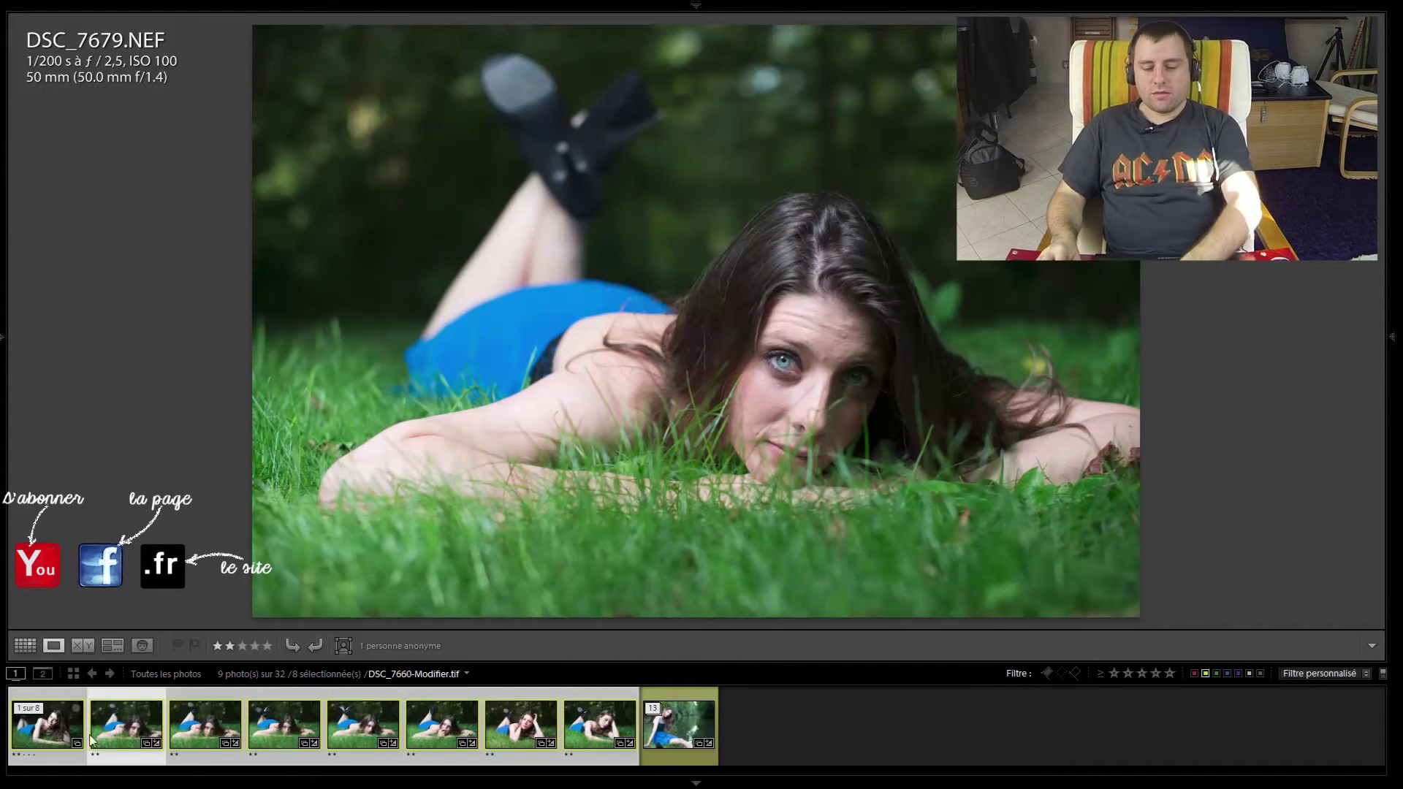
left_click(363, 724)
key("Right")
key("Right")
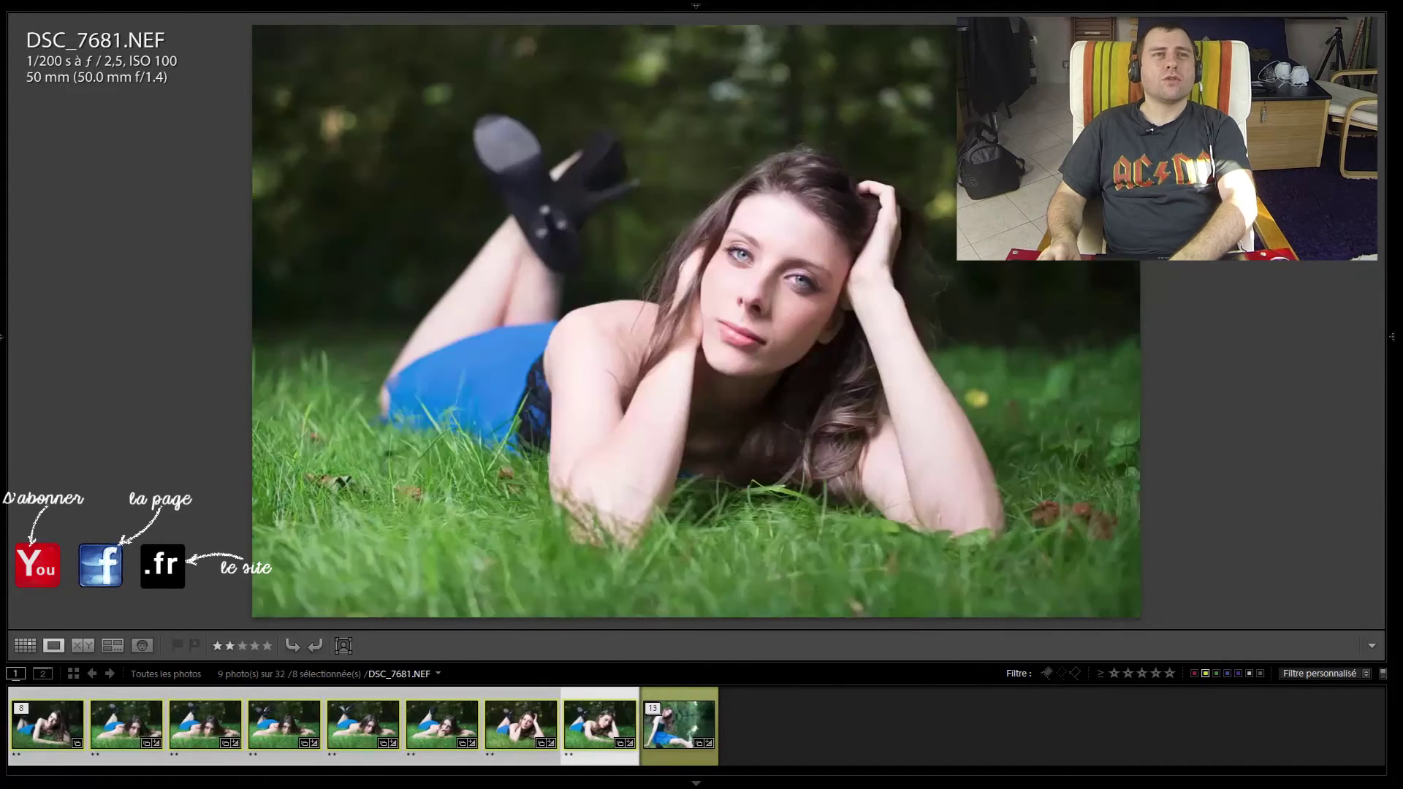
key("Right")
key("Right")
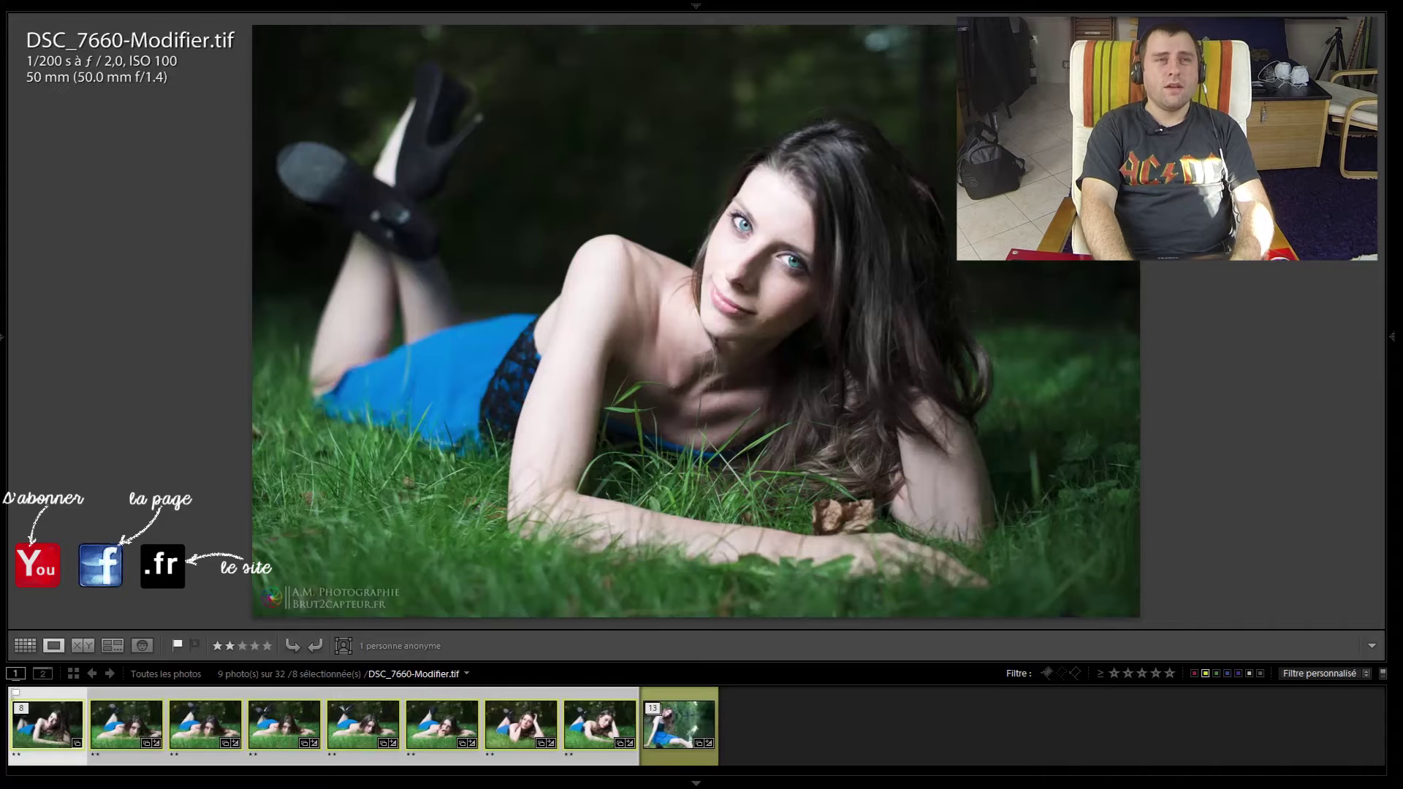
Pick DSC_7660-Modifier and DSC_7685; reject DSC_7679, DSC_7680, DSC_7681 and DSC_7687
key("p")
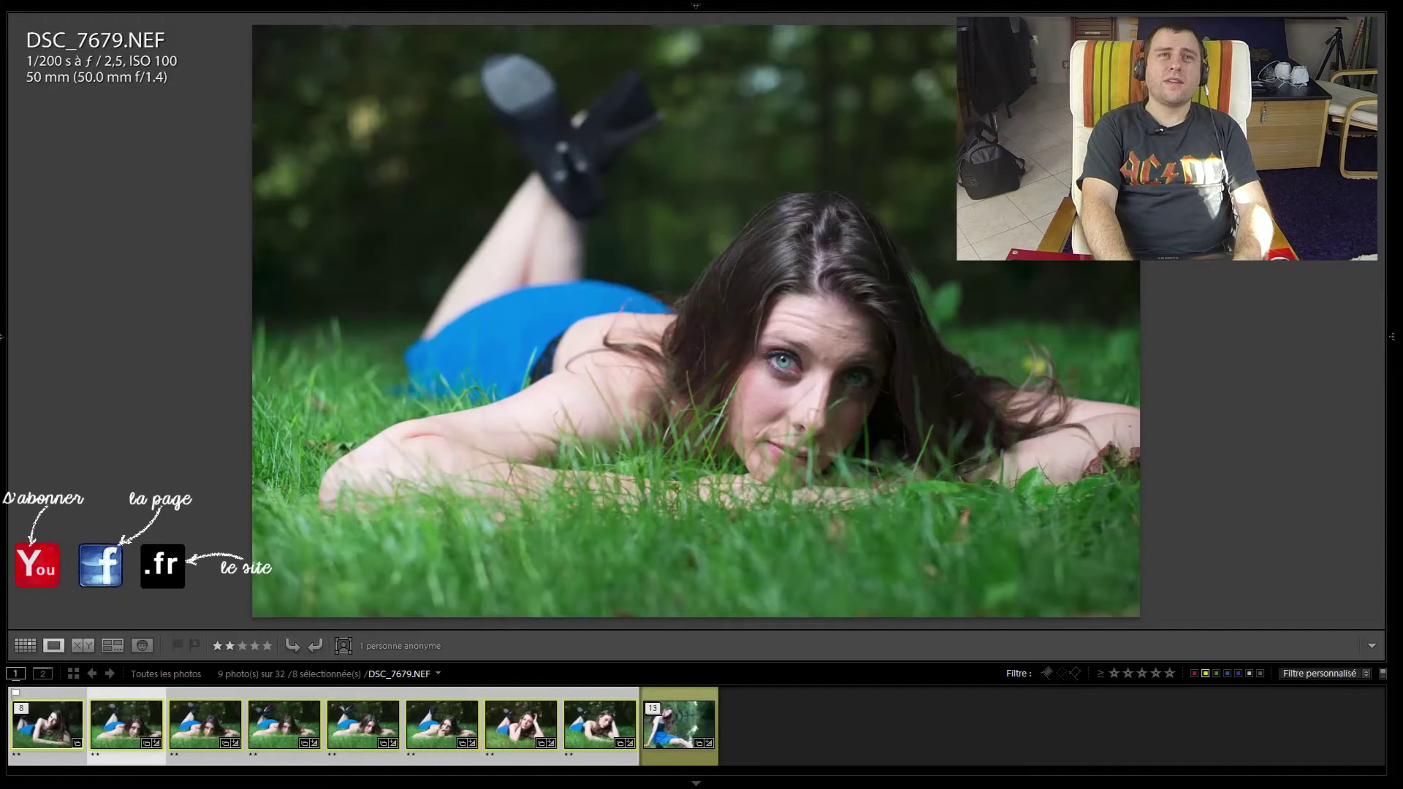
key("x")
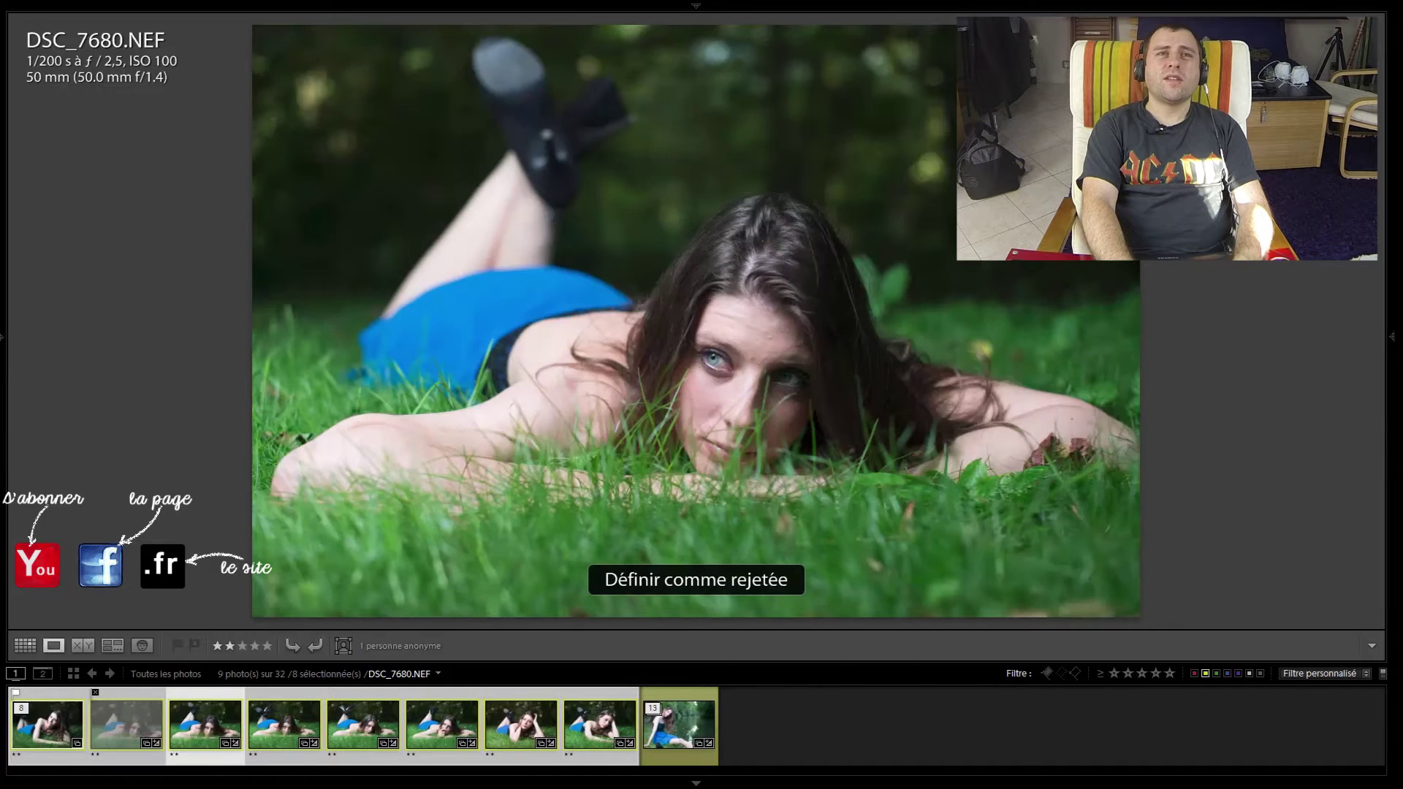
key("x")
key("x")
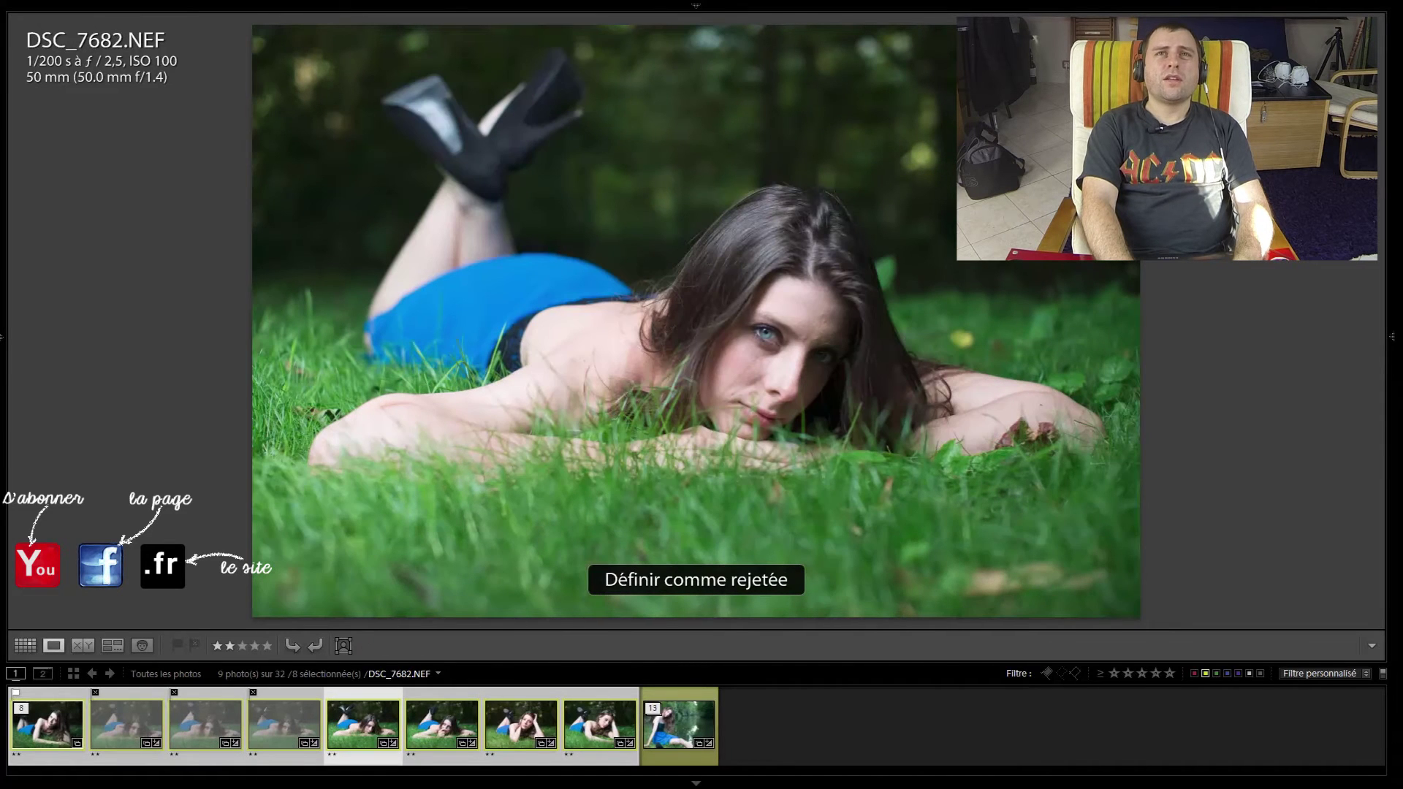
key("x")
key("x")
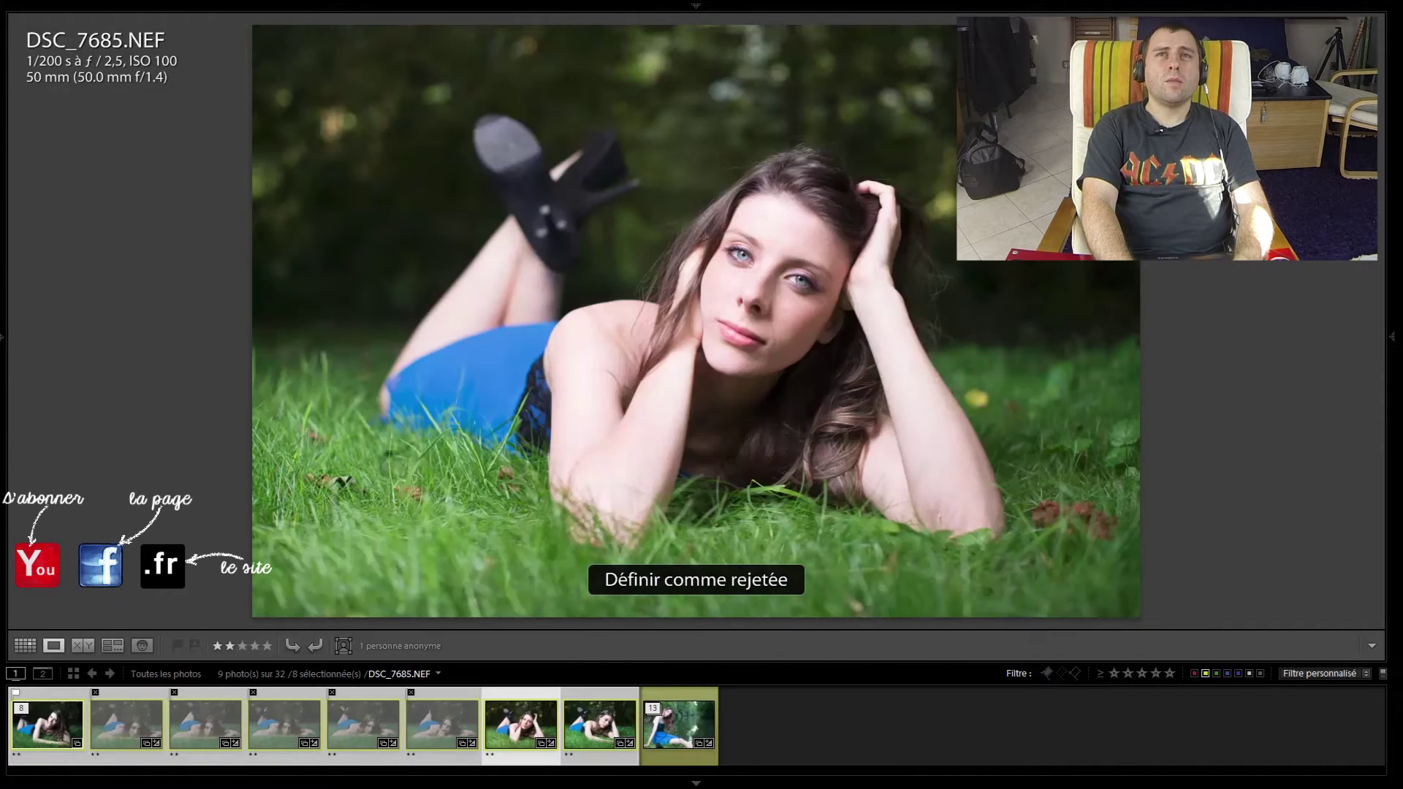
key("p")
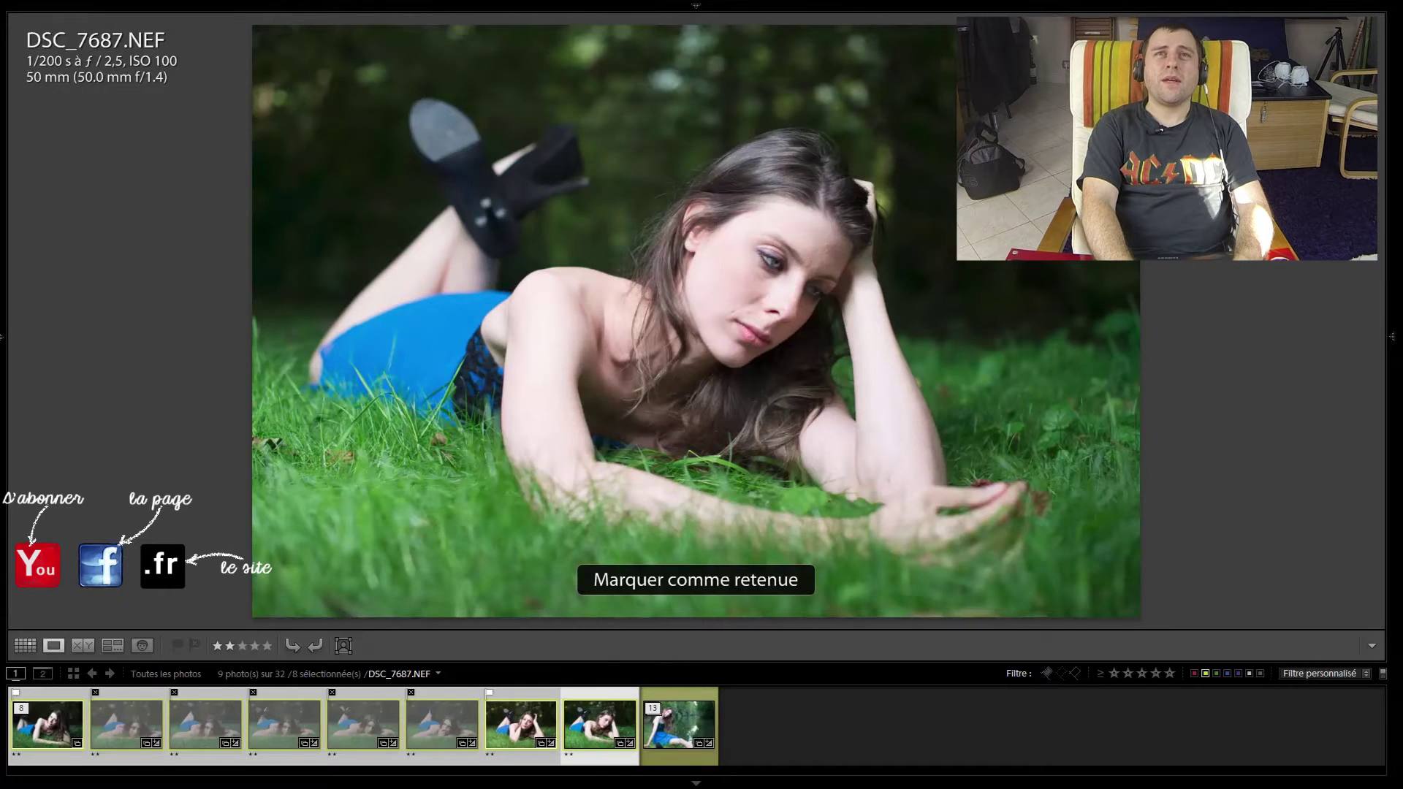
key("x")
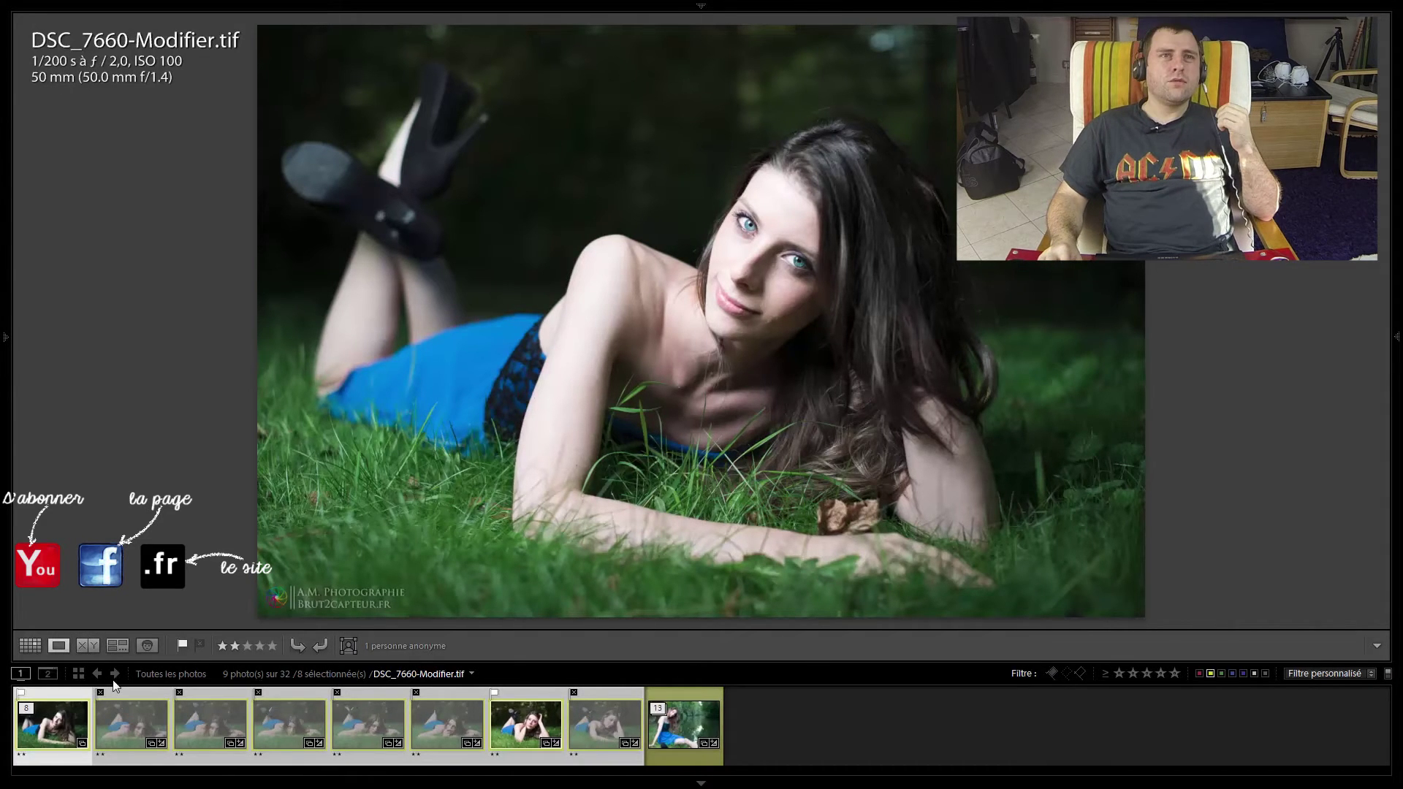
Switch from Compare to Survey view to see all eight rated portraits together
left_click(86, 652)
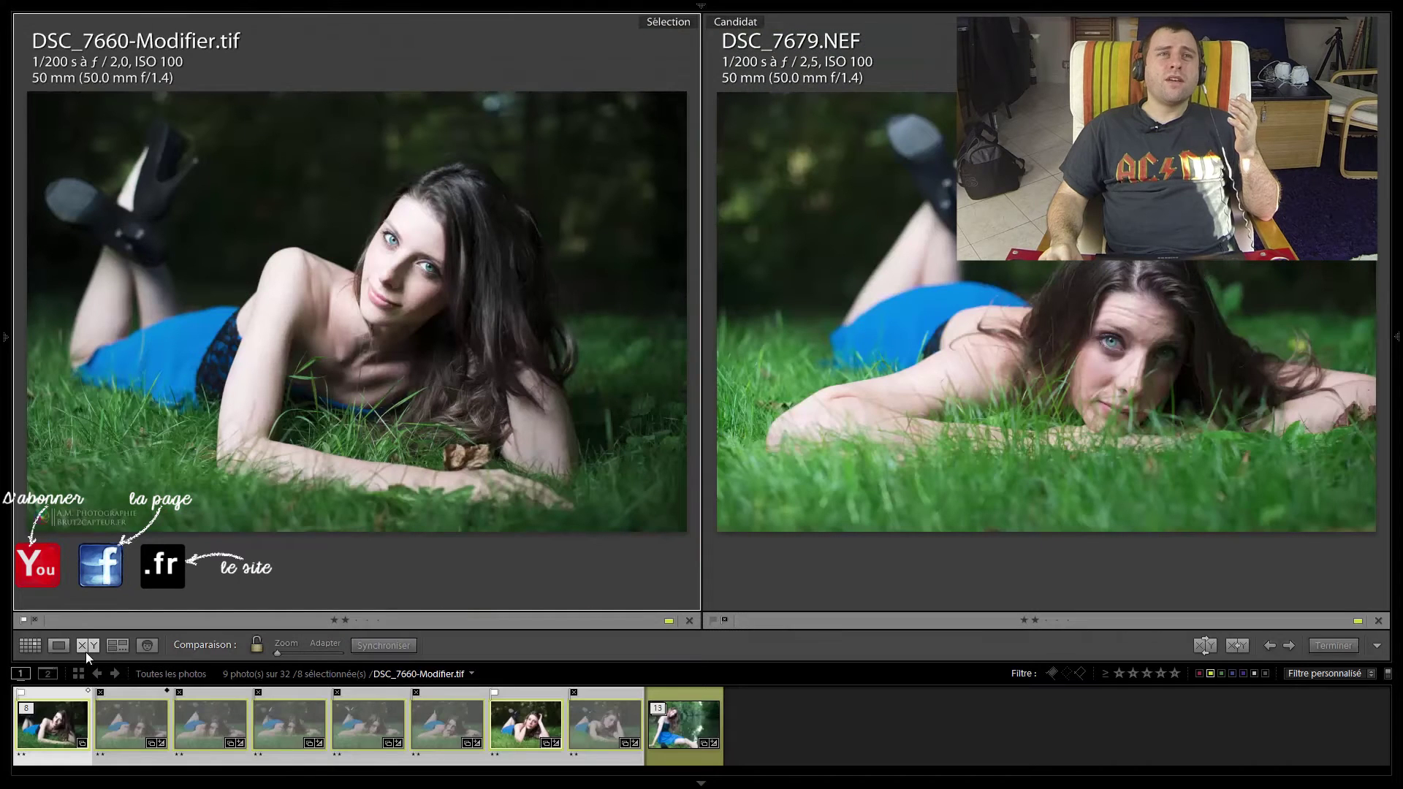
left_click(117, 647)
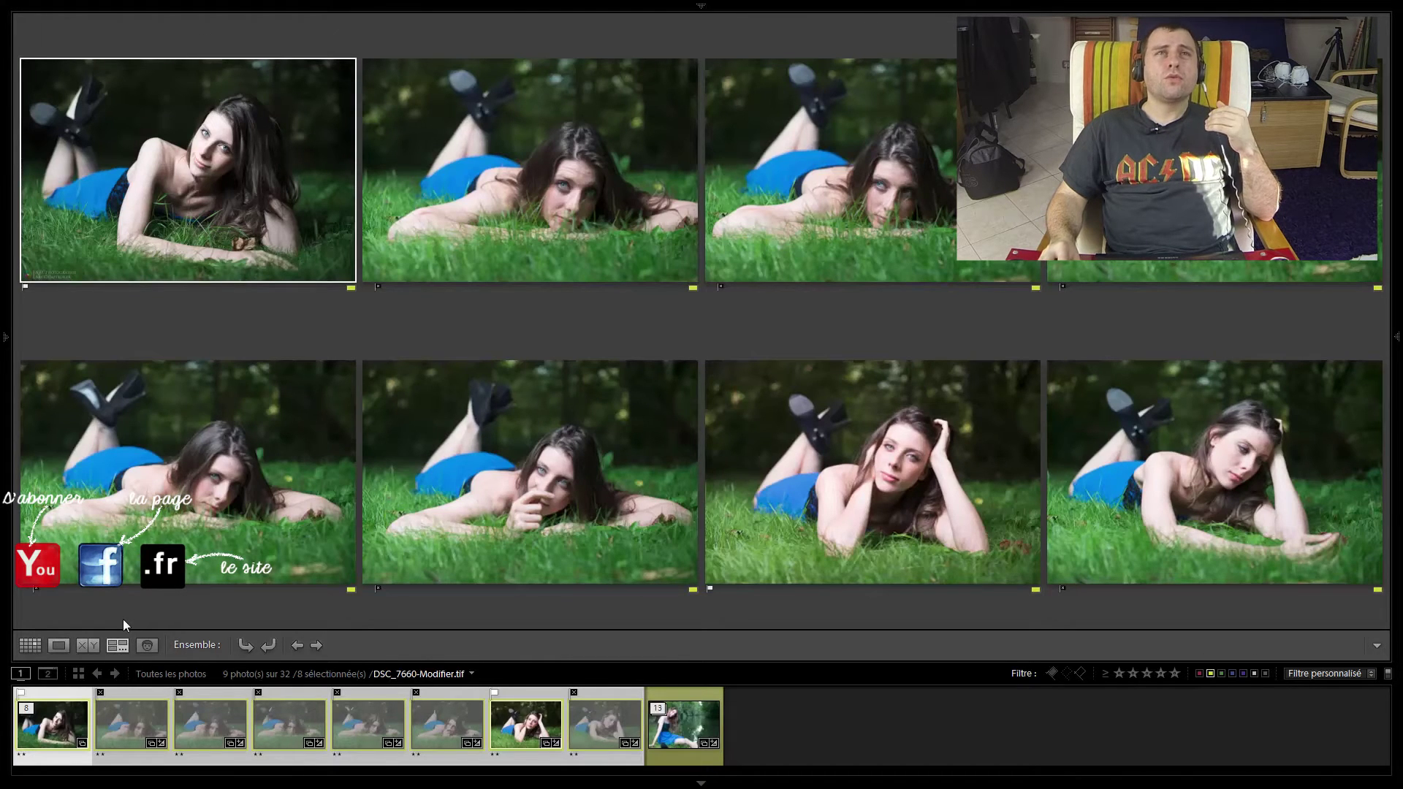
mouse_move(187, 472)
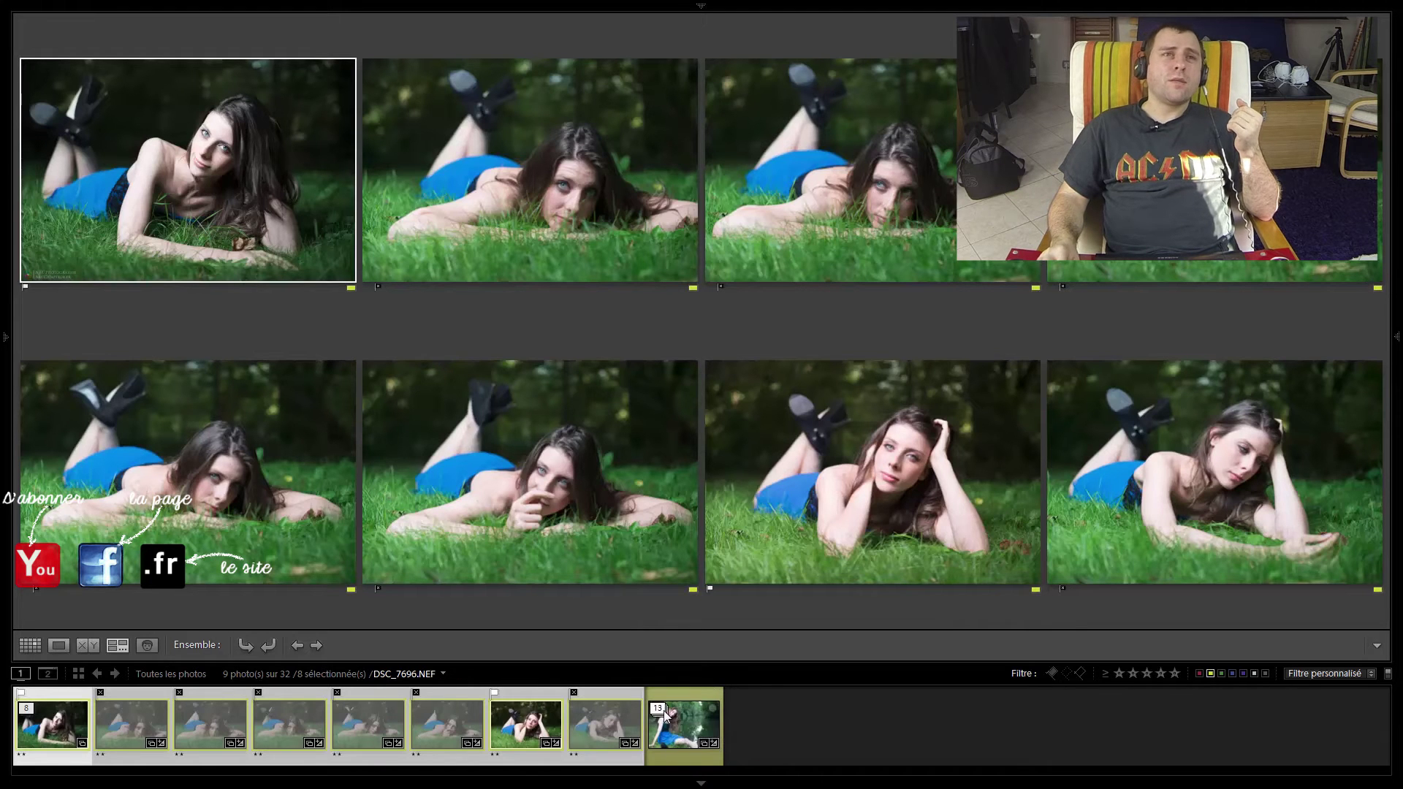
Collapse the stack, select the whole lakeside stack, and view one photo enlarged
left_click(28, 711)
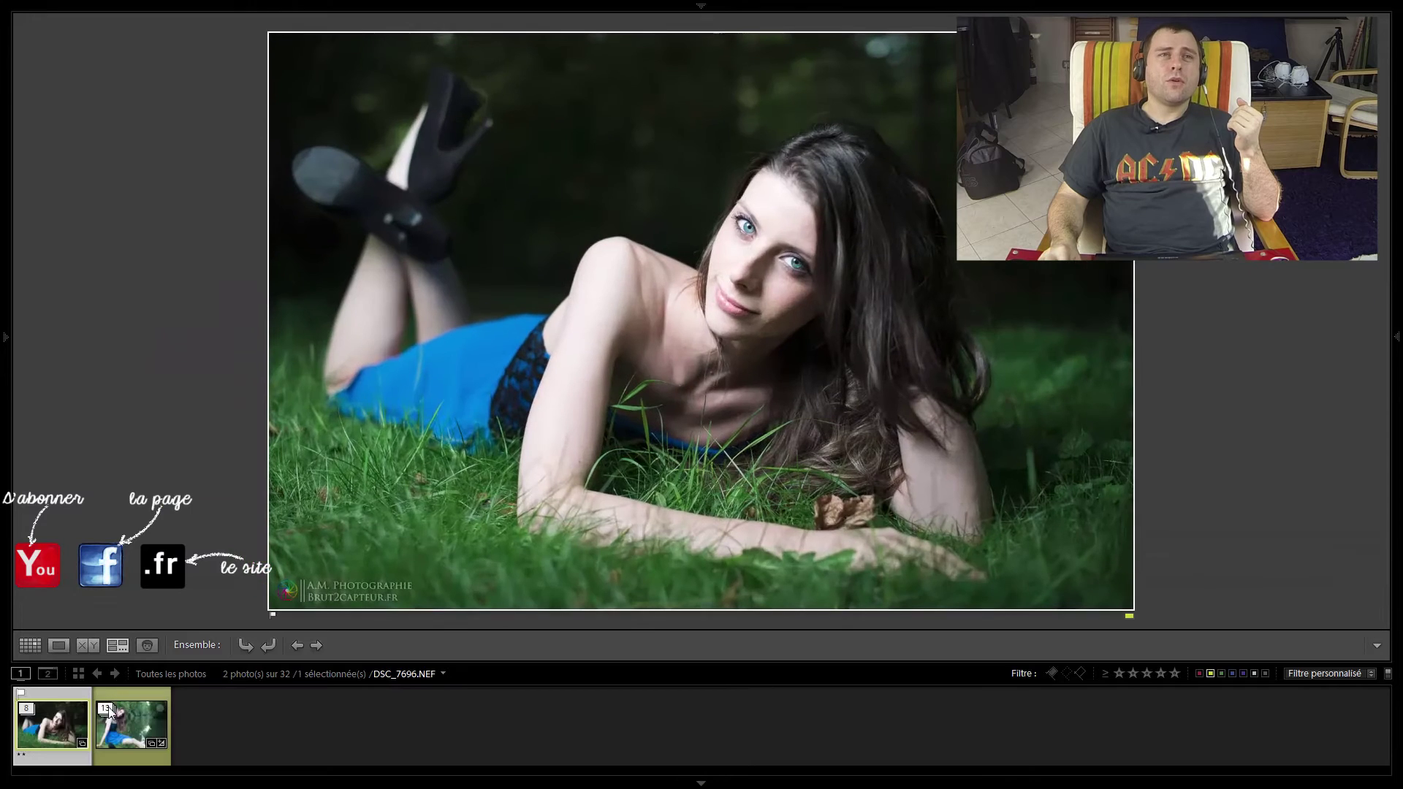
left_click(107, 709)
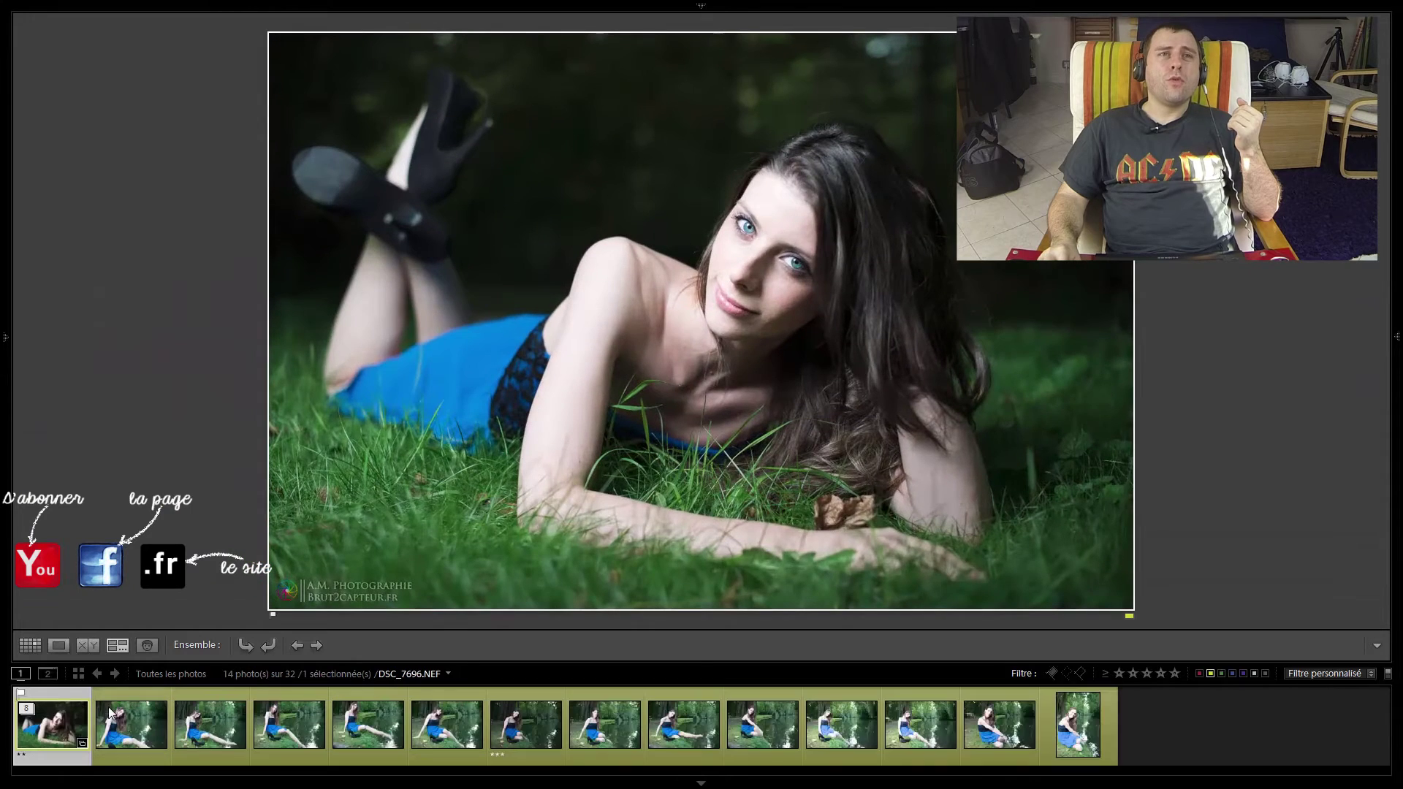
left_click(119, 726)
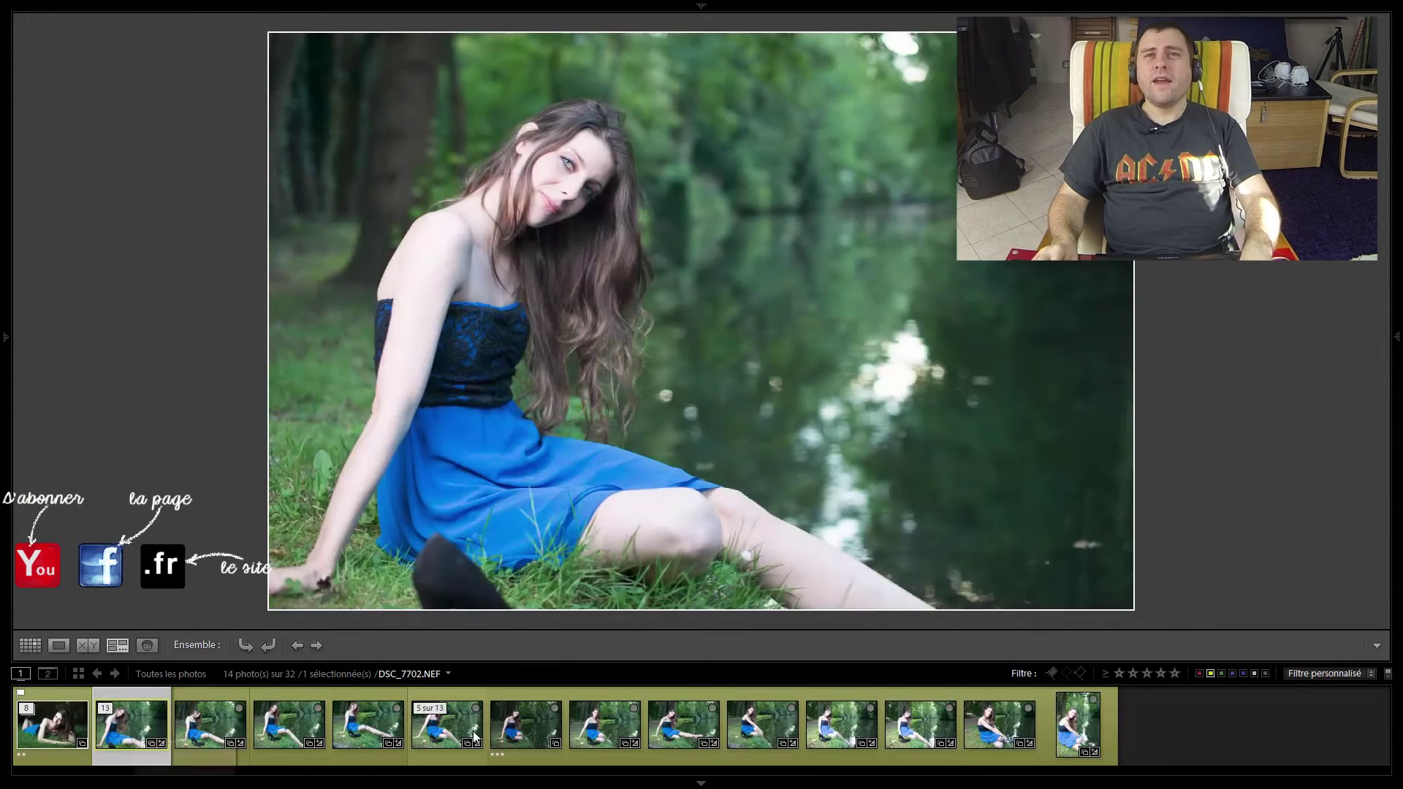
left_click(1048, 741, "shift")
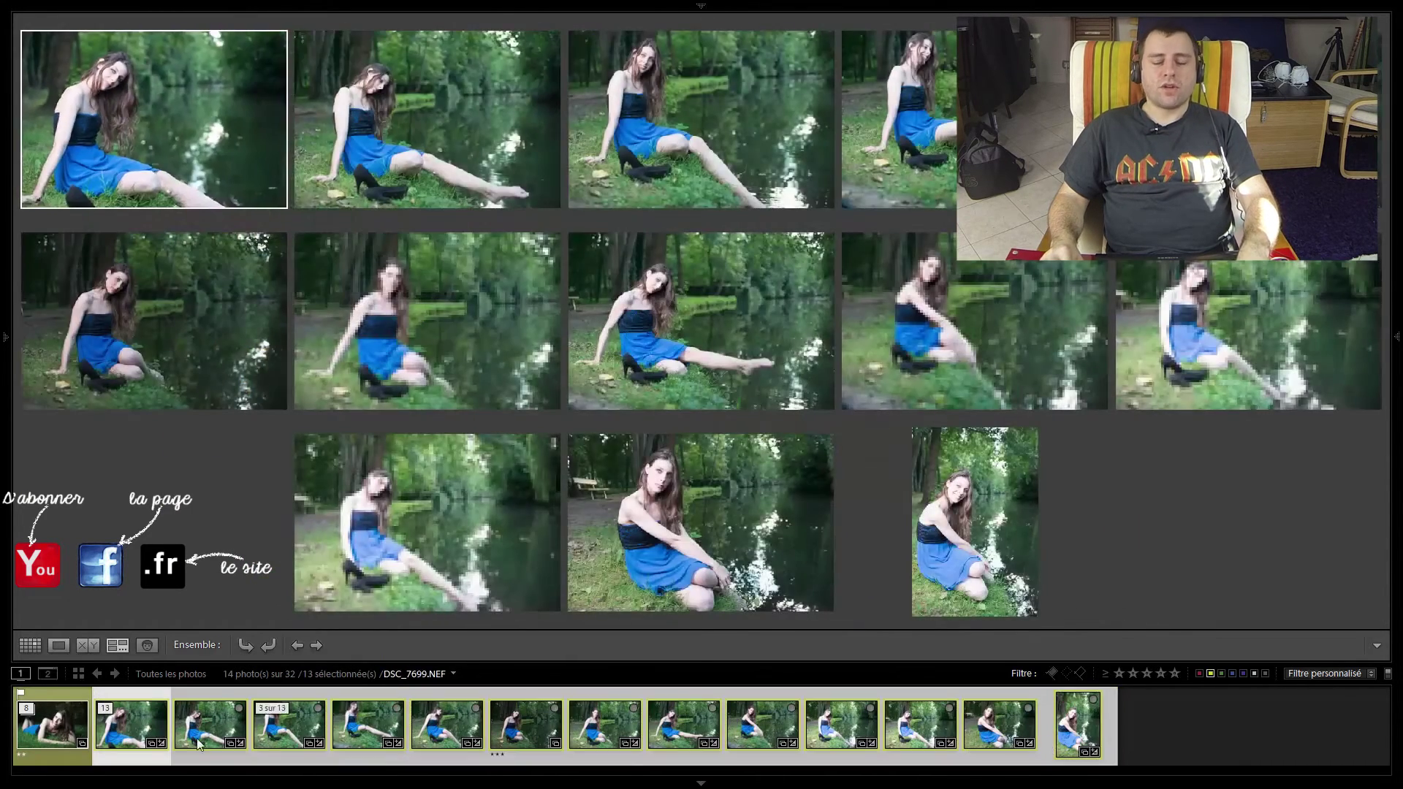
key("Right")
key("Right")
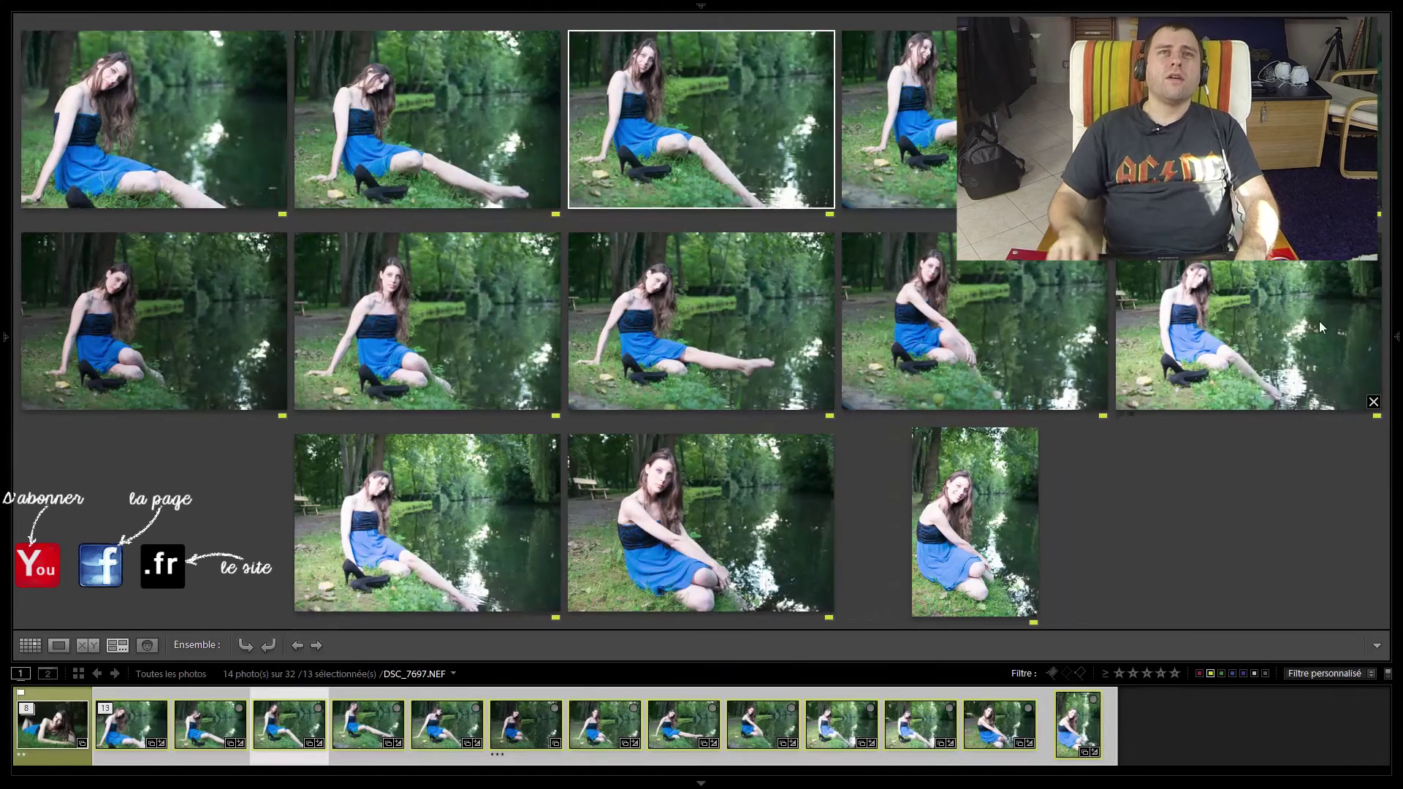
key("Right")
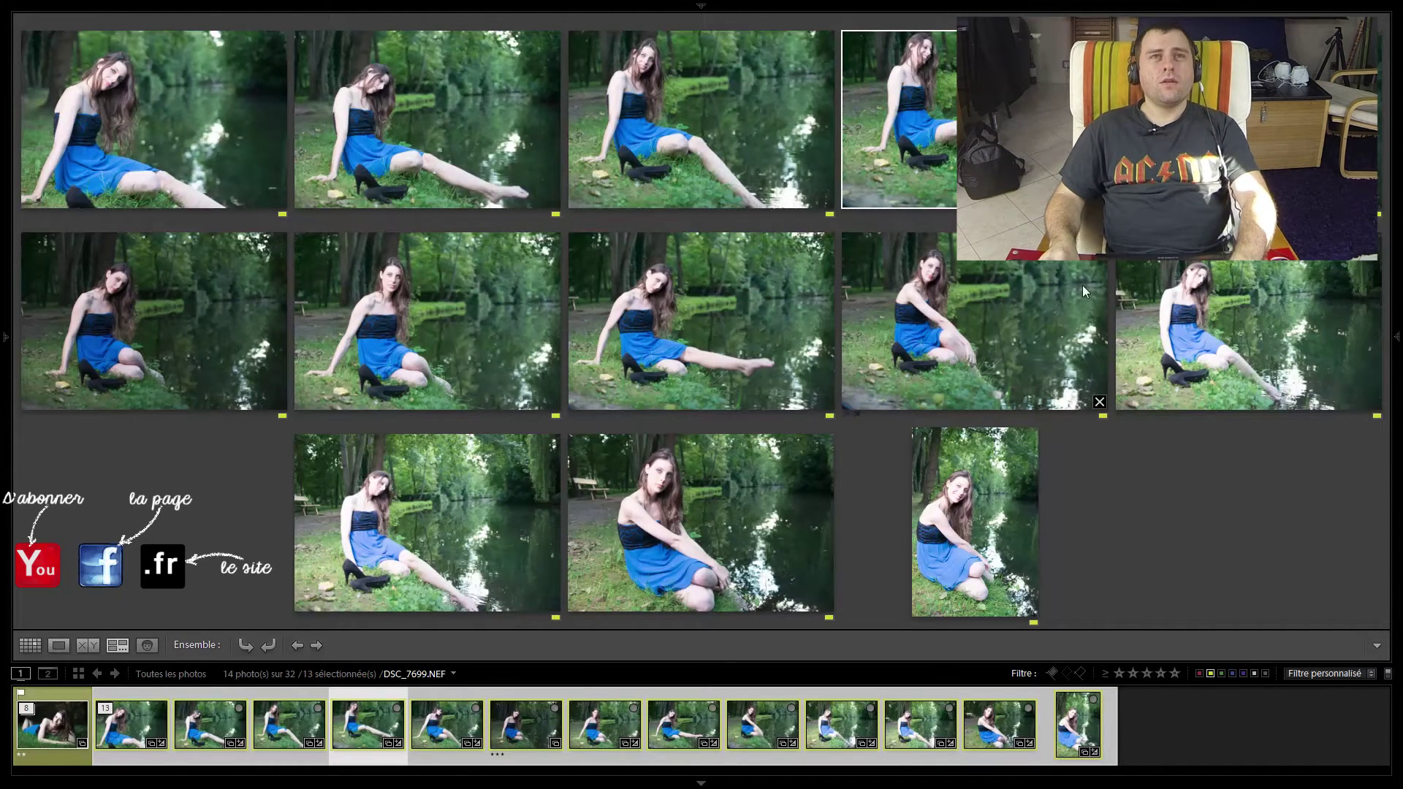
key("e")
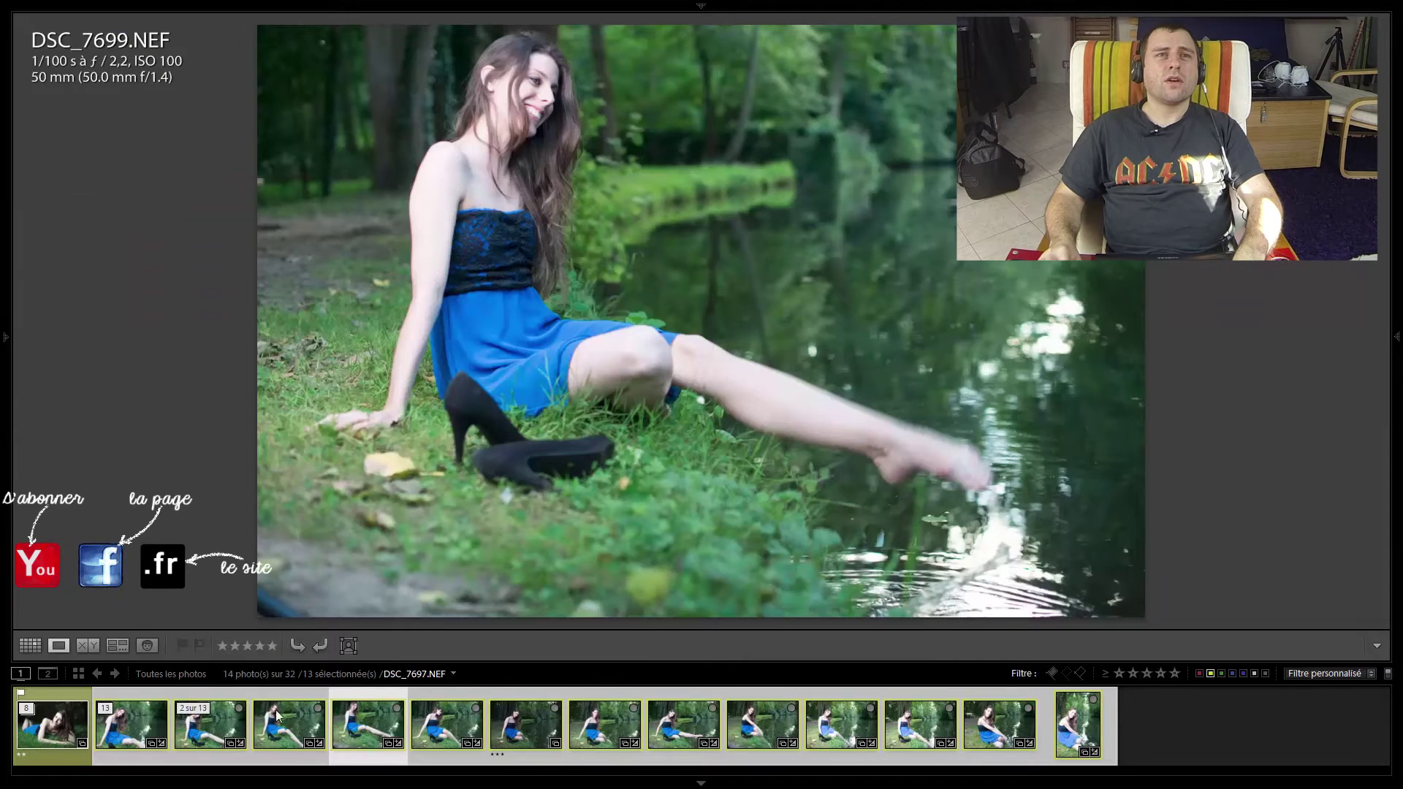
Reject DSC_7696, then cancel the prompt to delete the 19 rejected photos
left_click(141, 731)
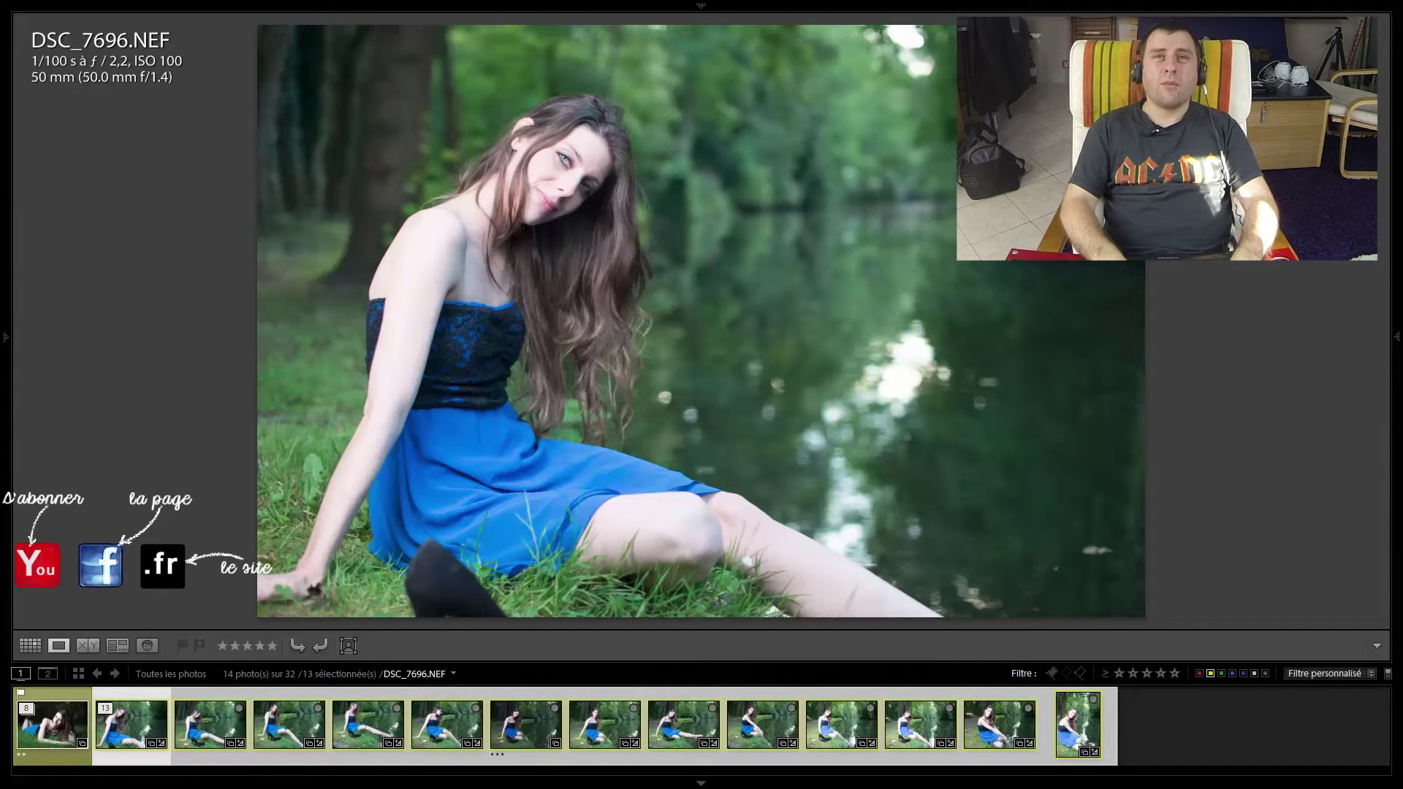
key("Right")
key("Right")
key("Right")
key("Right")
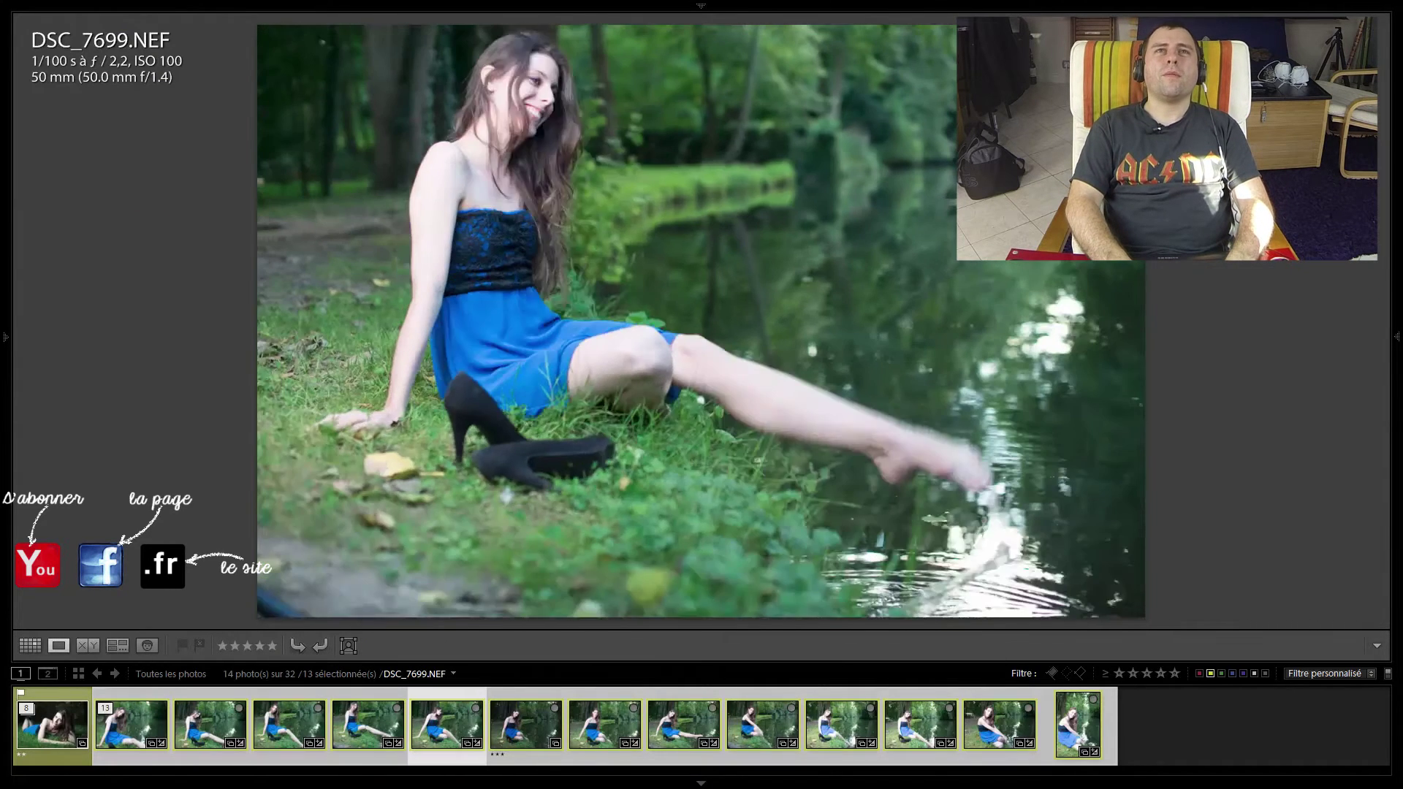
key("Right")
key("Right")
key("Right")
key("Right")
key("Right")
key("Right")
key("Right")
key("Right")
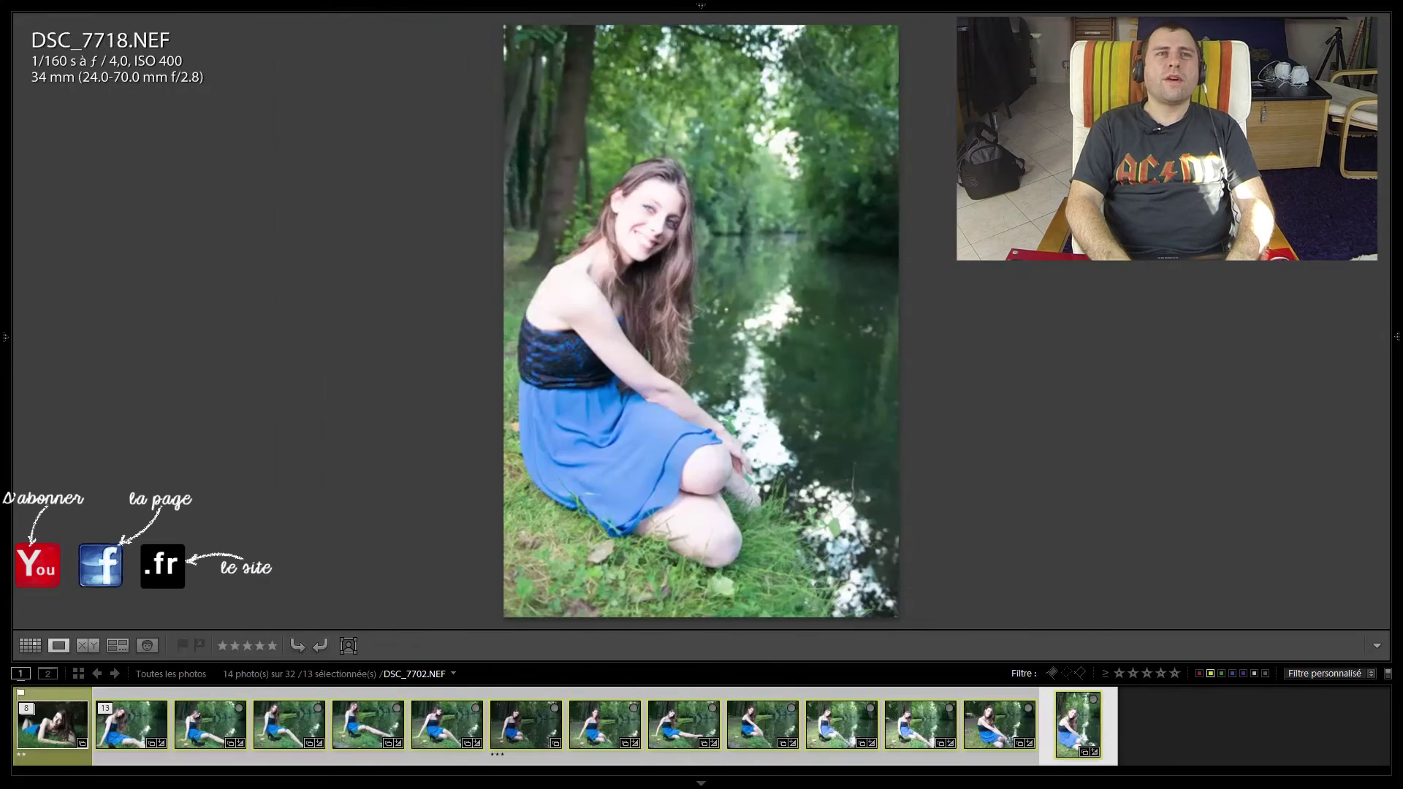
key("Home")
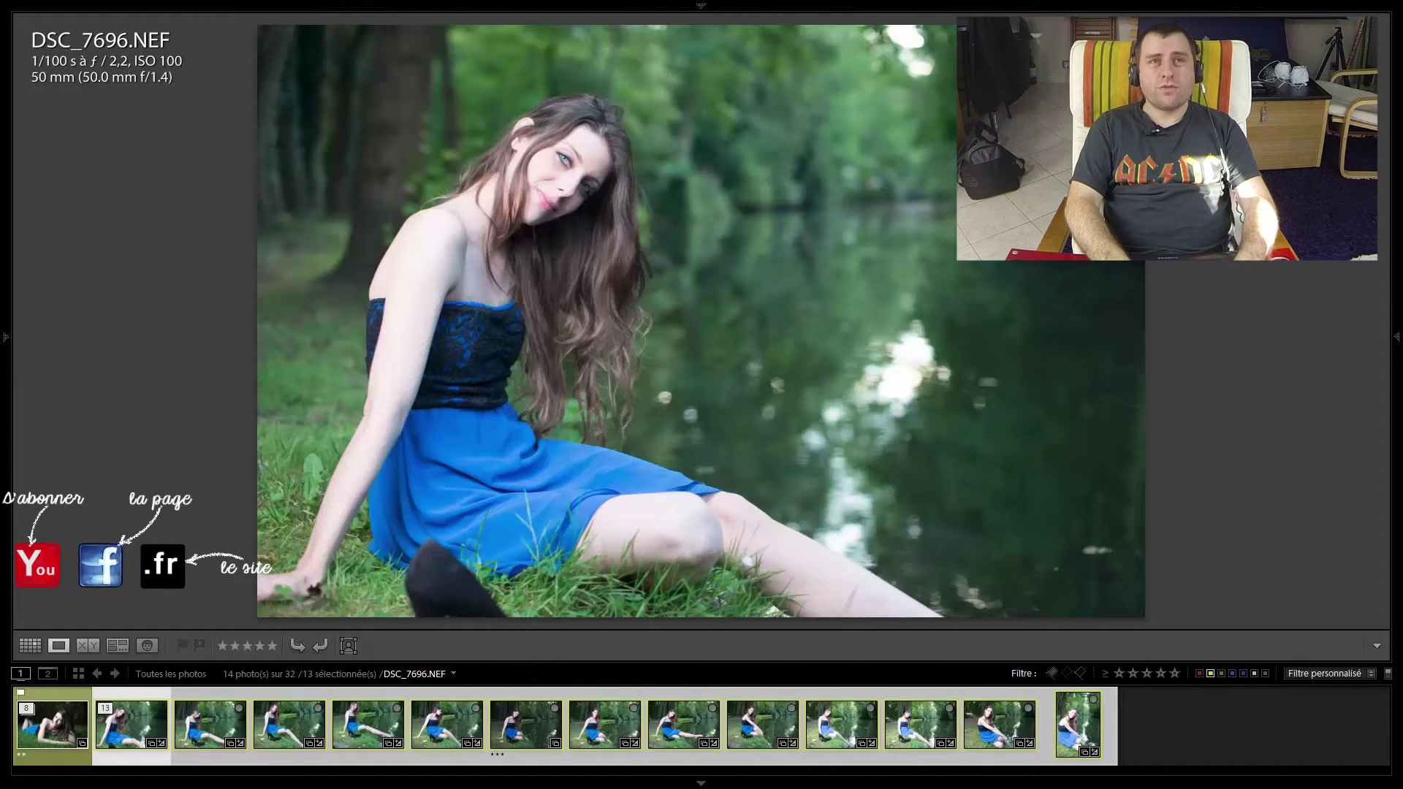
key("shift+x")
key("Right")
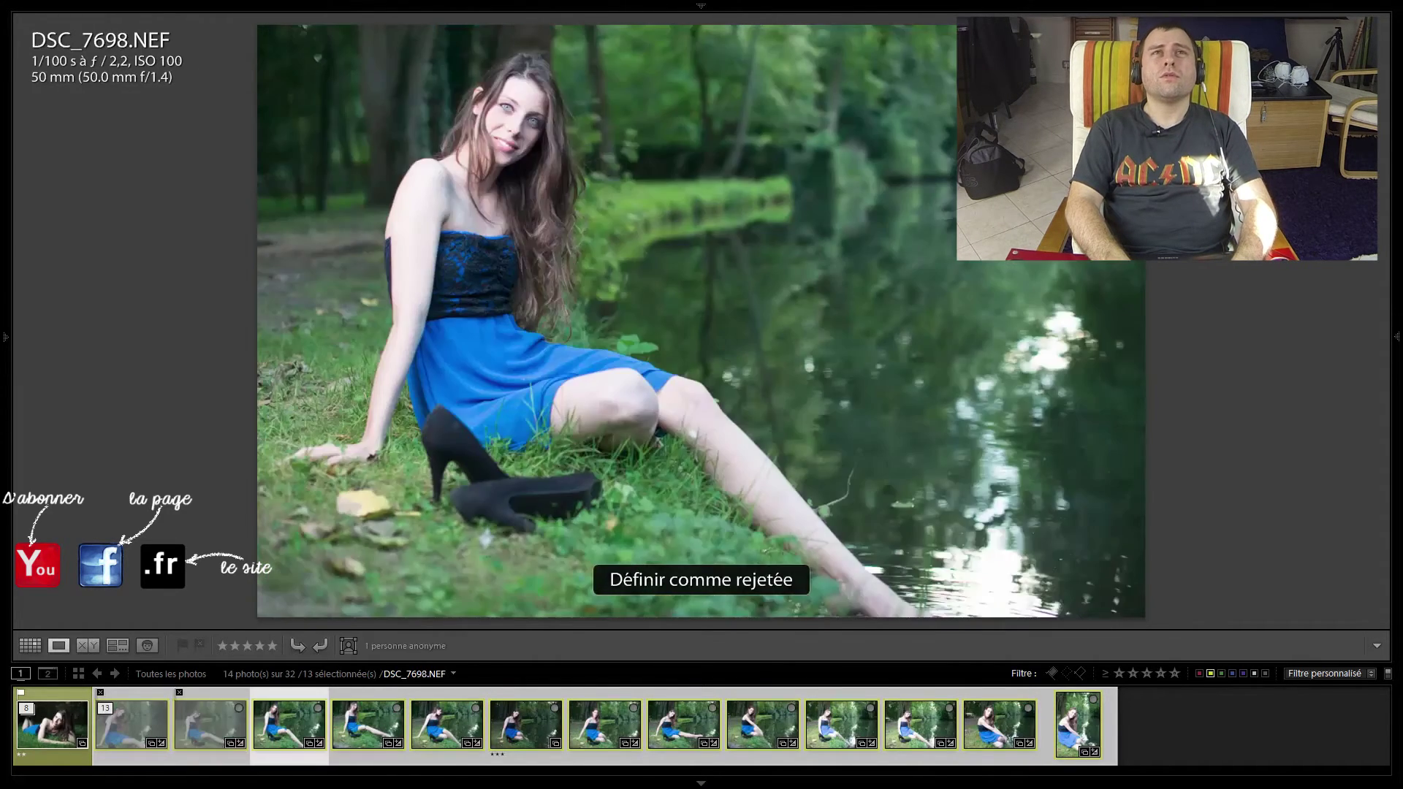
key("ctrl+l")
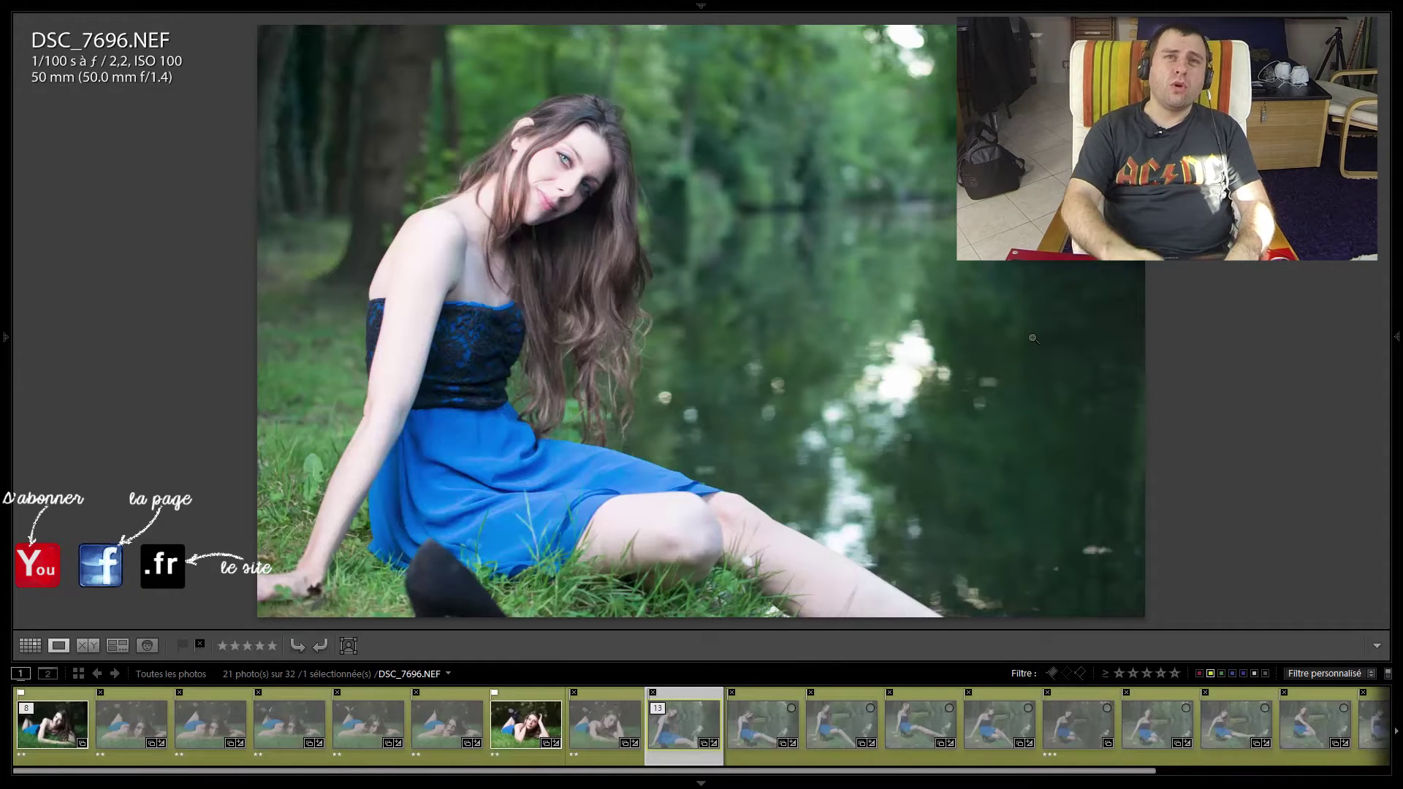
key("ctrl+BackSpace")
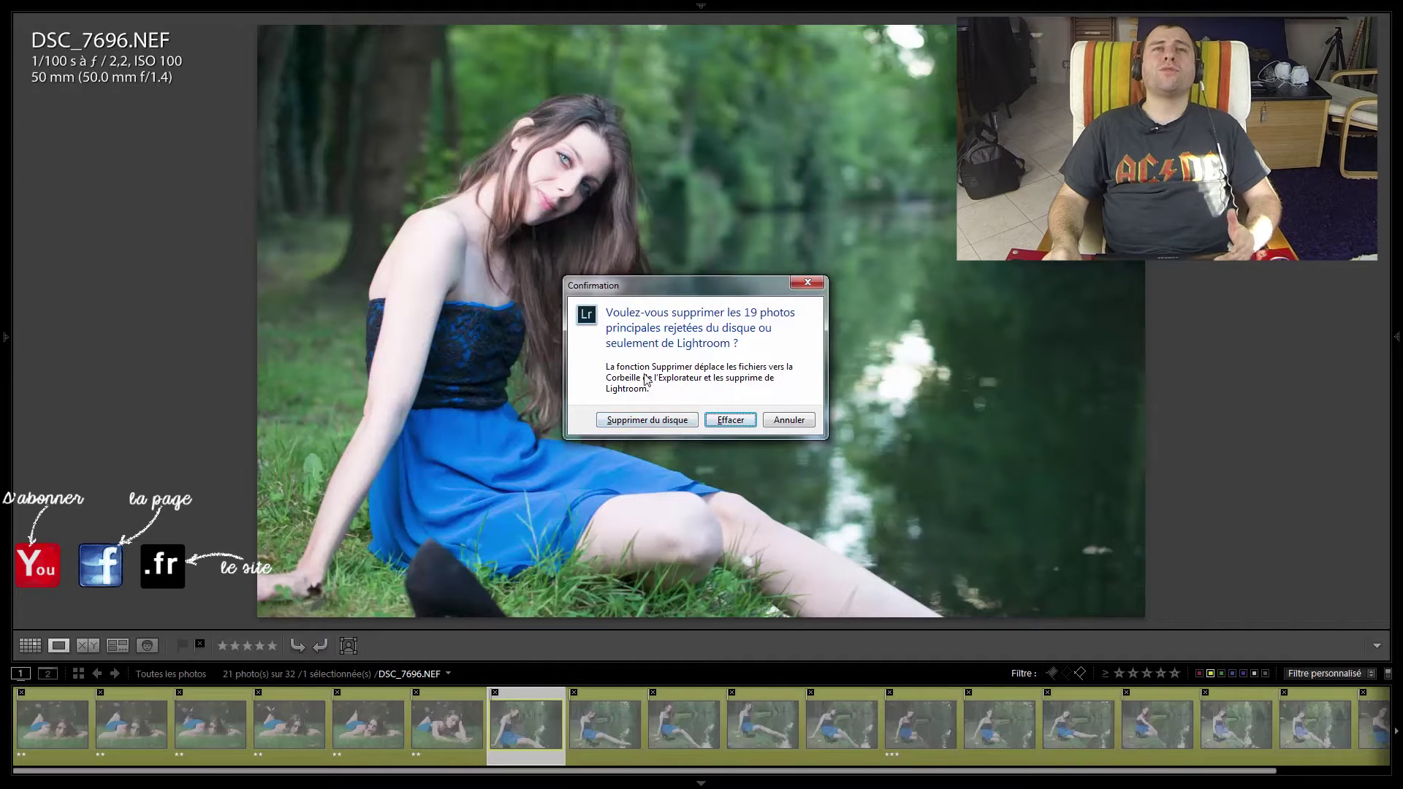
left_click(787, 418)
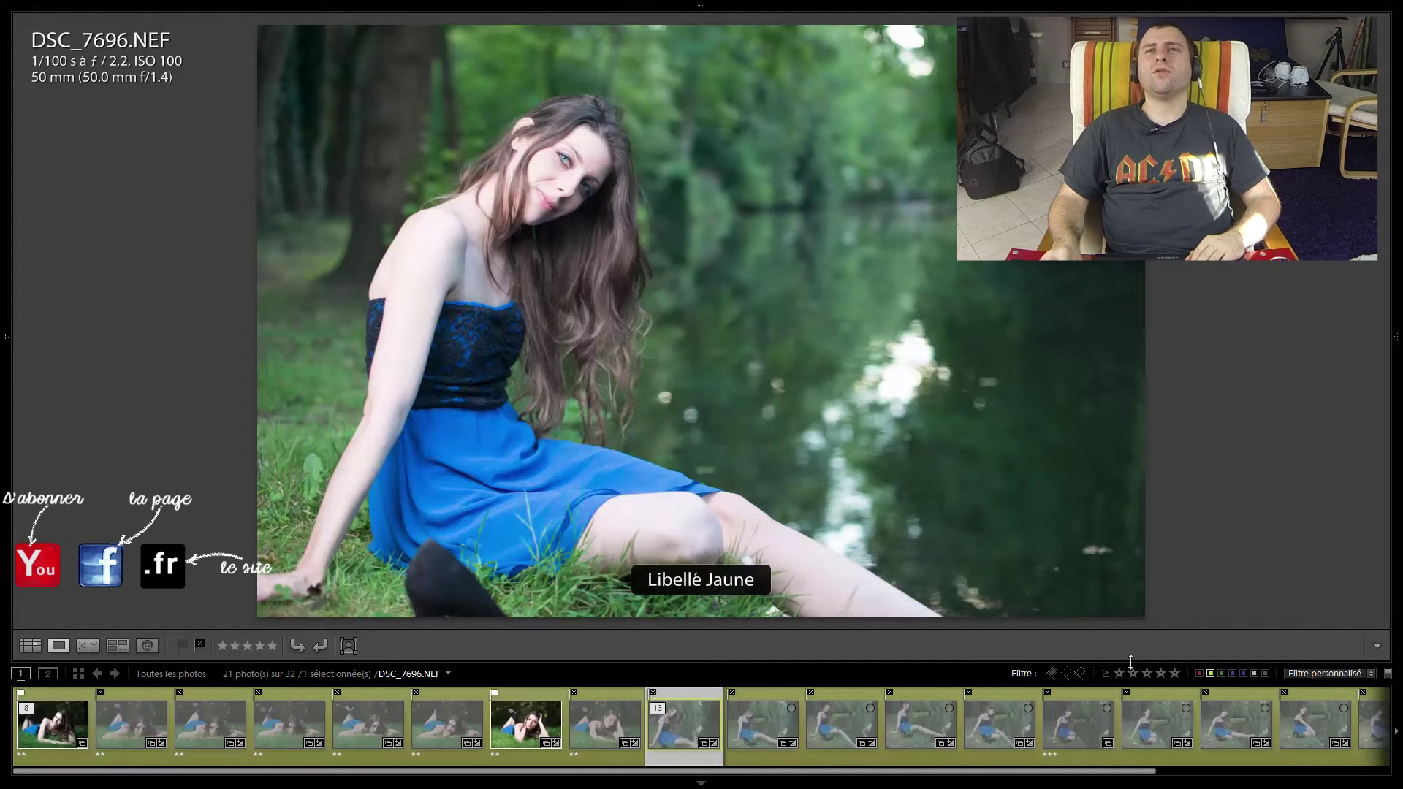
Filter to the 19 rejected photos in the normal window and move to DSC_7680
left_click(1081, 673)
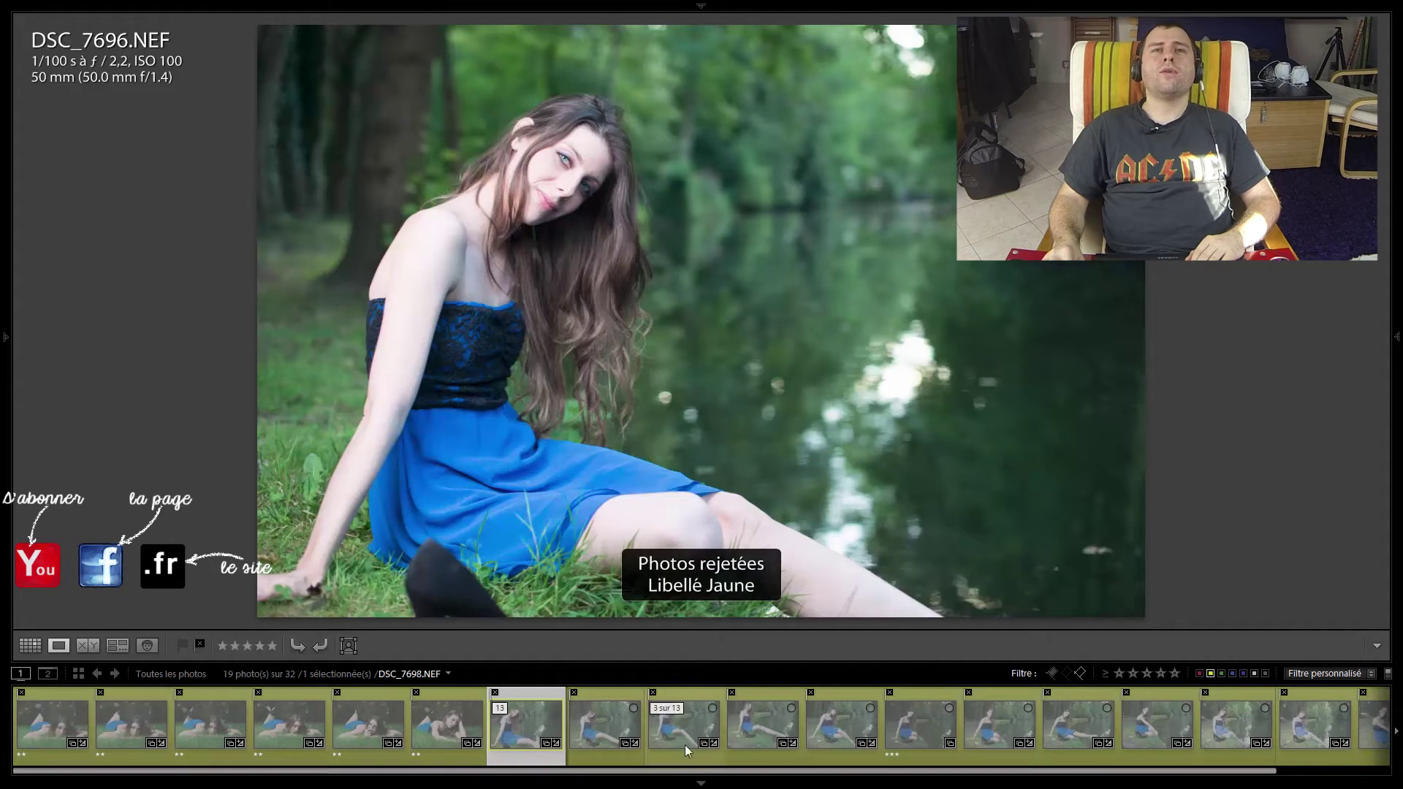
mouse_move(673, 772)
left_mouse_down()
mouse_move(1057, 770)
mouse_move(604, 775)
mouse_move(671, 782)
left_mouse_up()
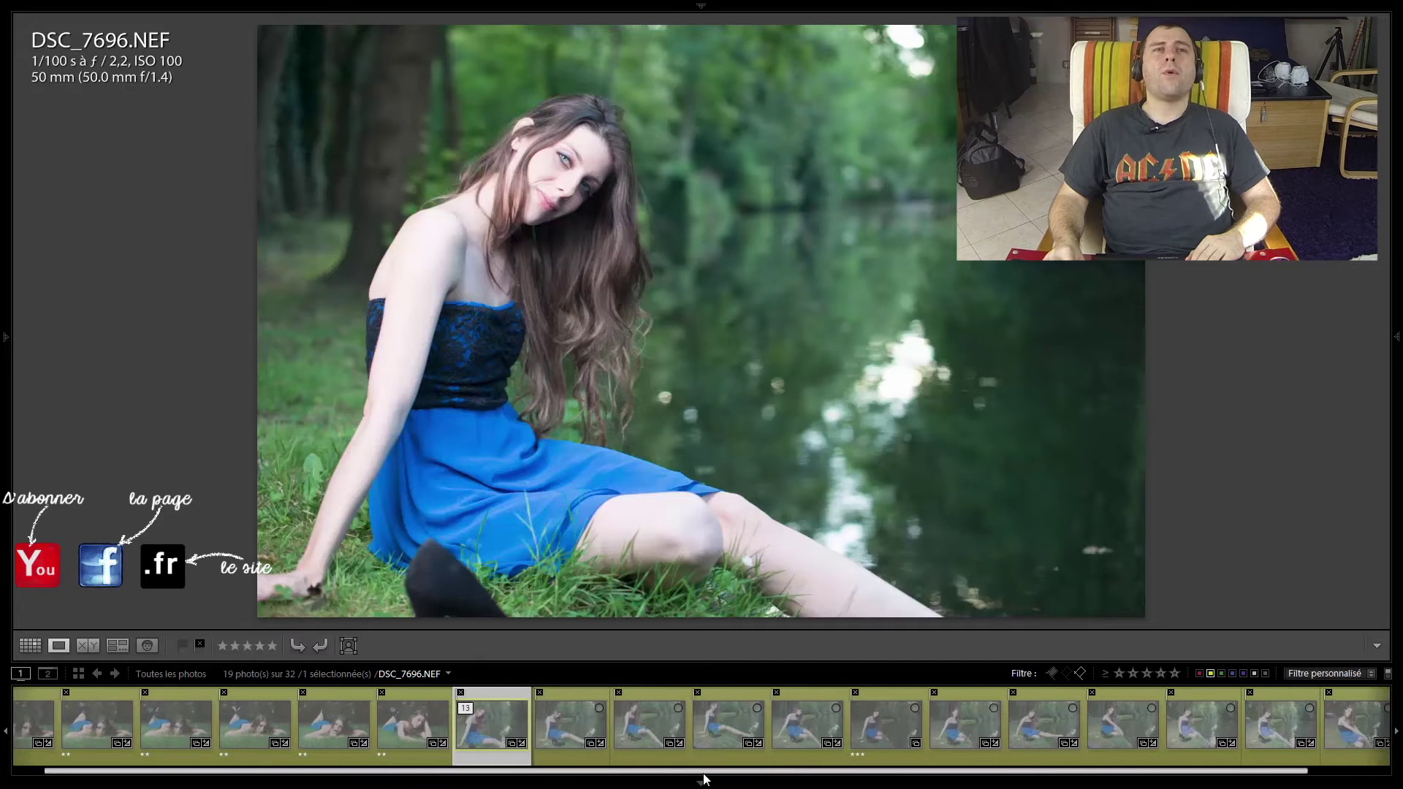
key("shift+f")
key("ctrl+shift+f")
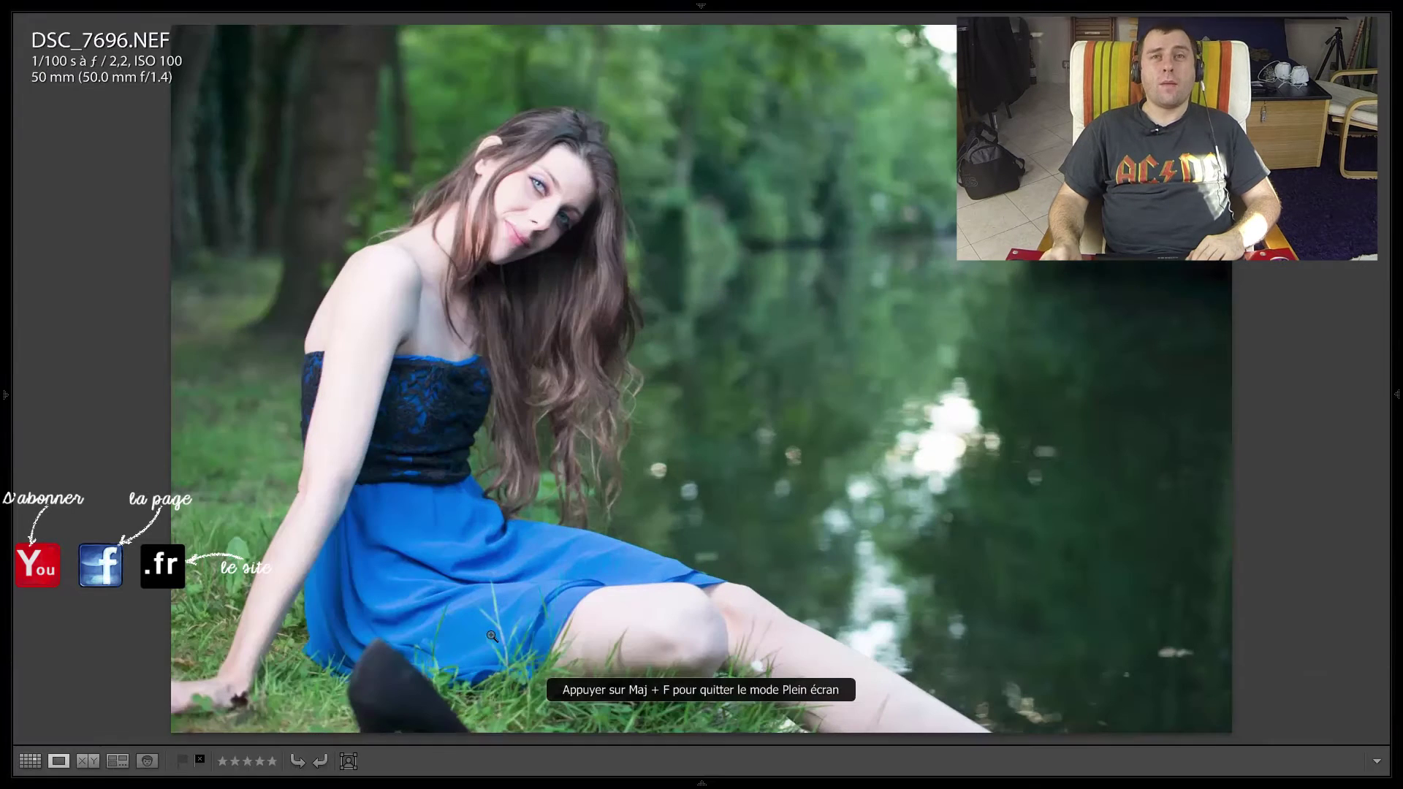
key("Escape")
key("g")
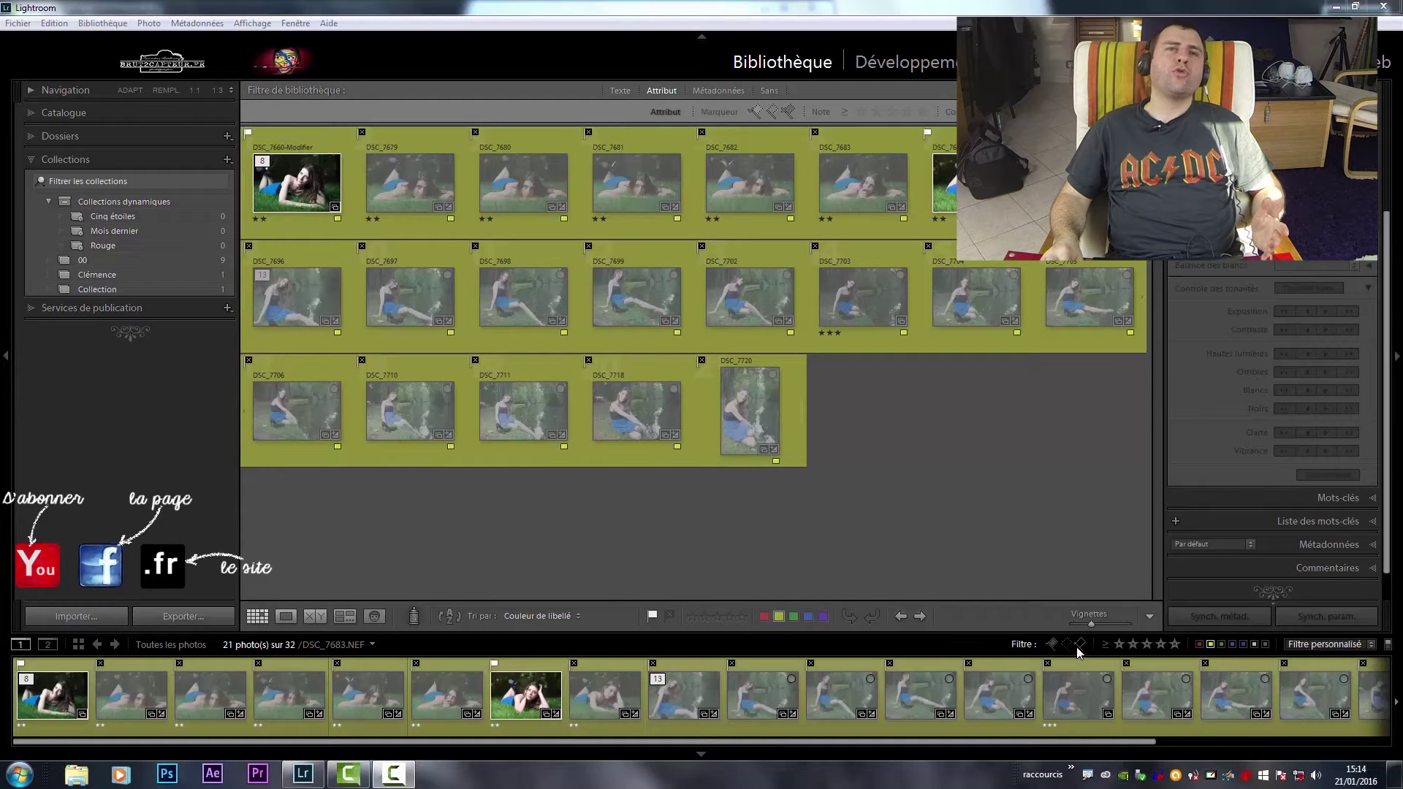
left_click(1077, 646)
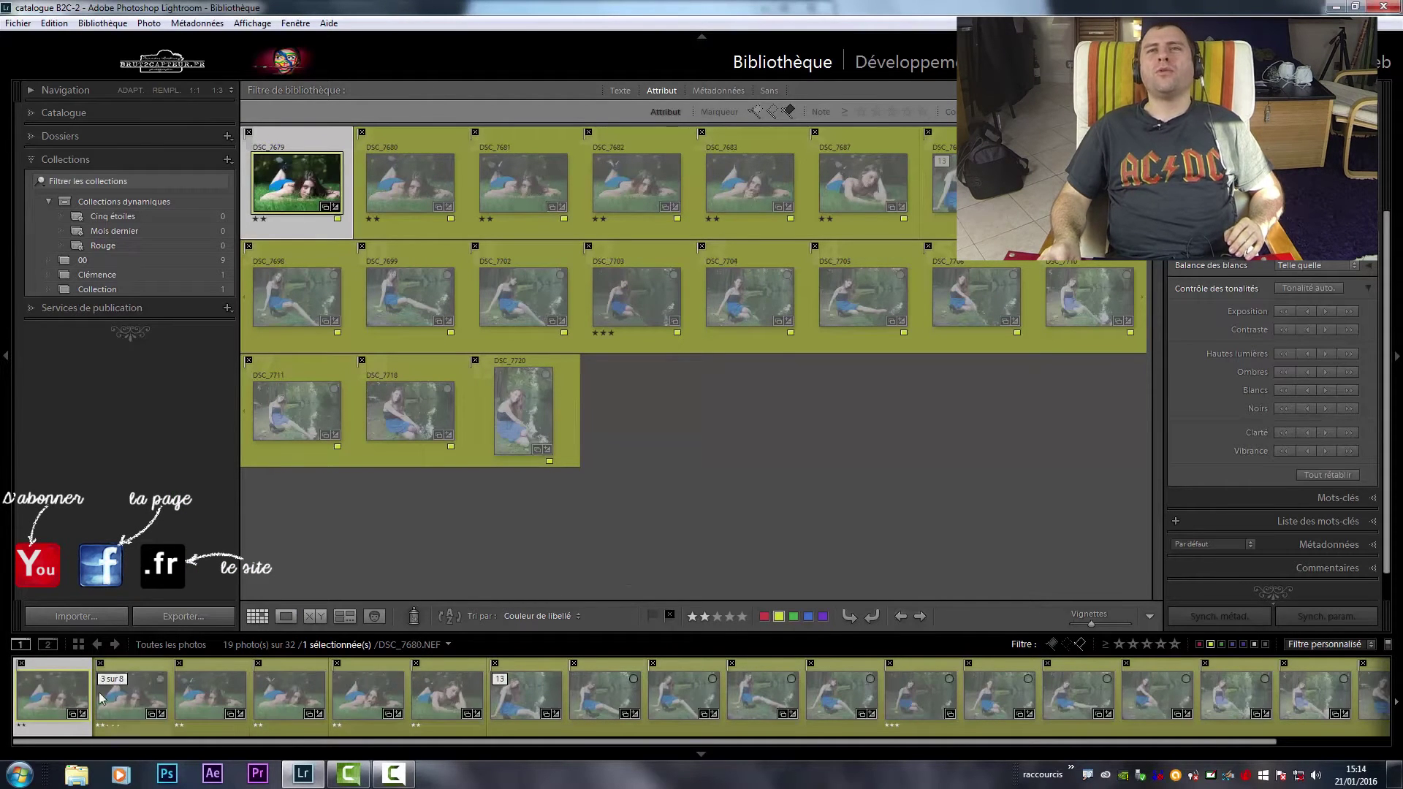
key("Right")
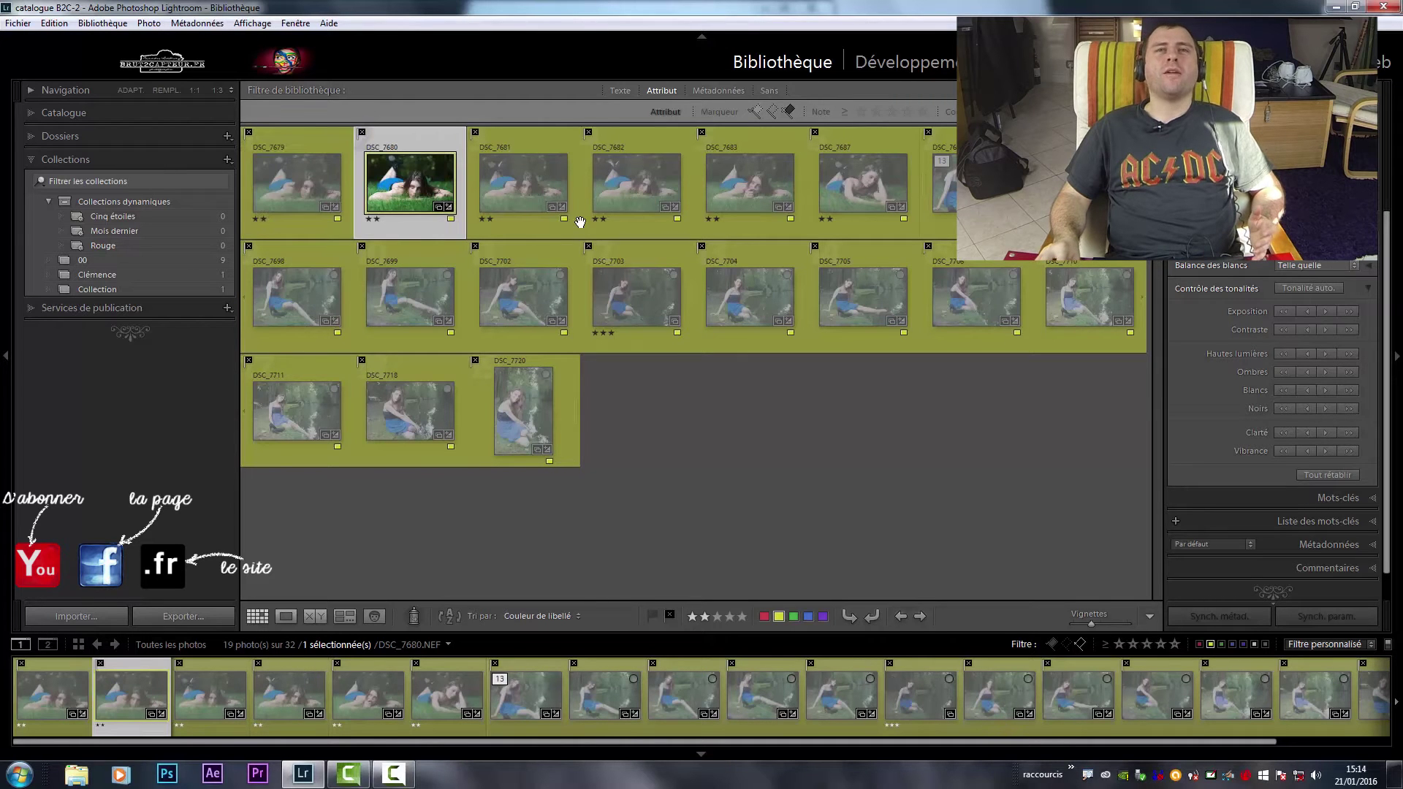
Step through the rejected photos in Loupe view from DSC_7680 to DSC_7699
key("e")
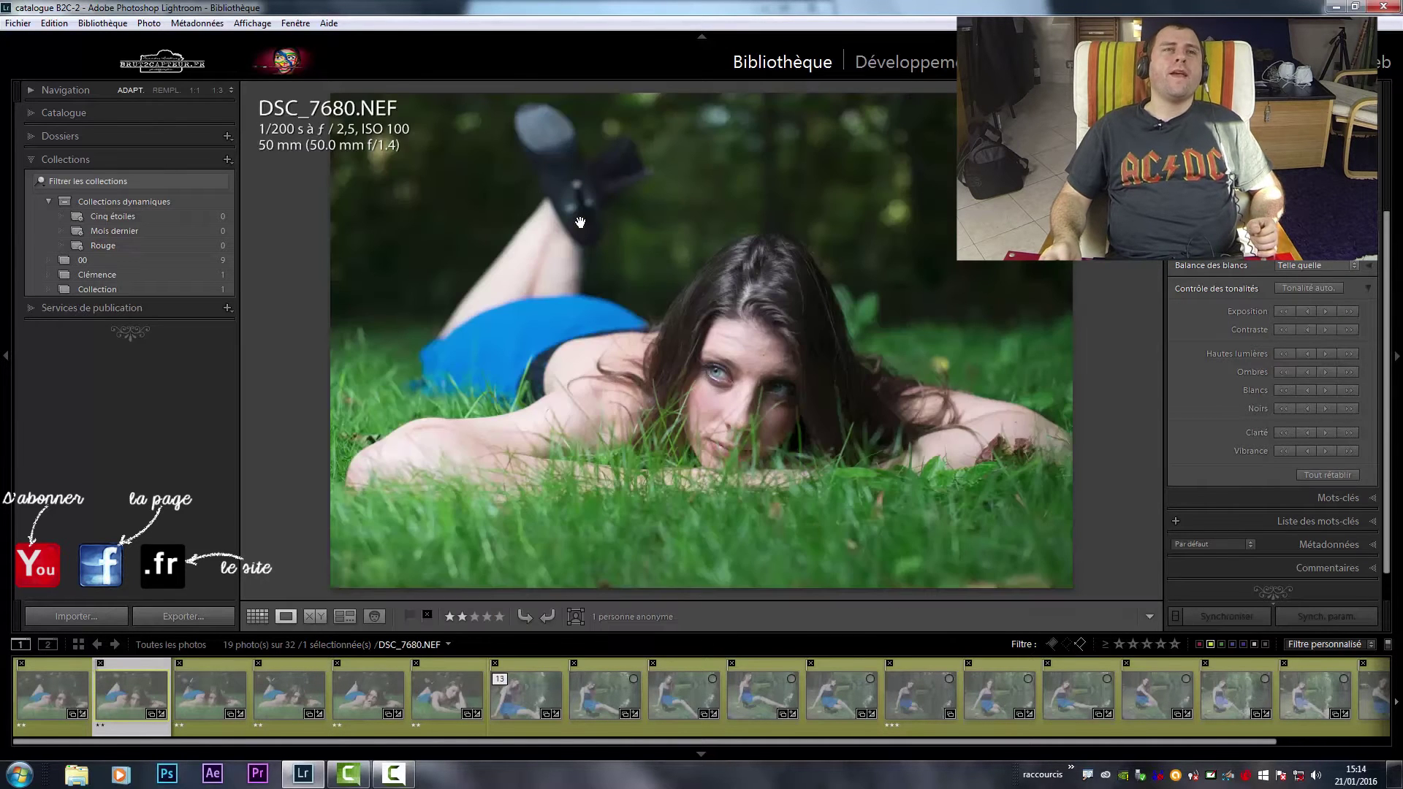
key("Right")
key("Right")
key("Right")
key("Right")
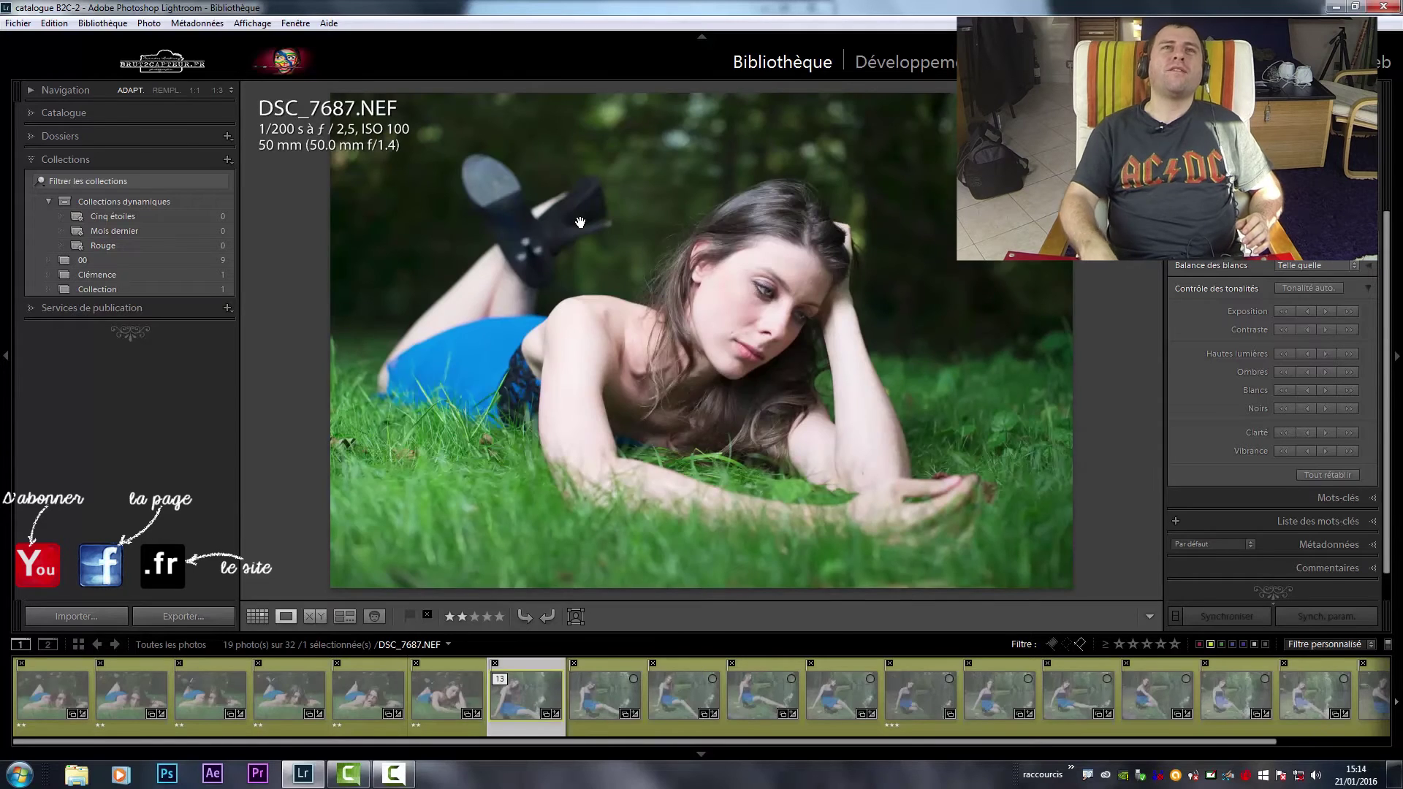
key("Right")
key("Right")
key("Right")
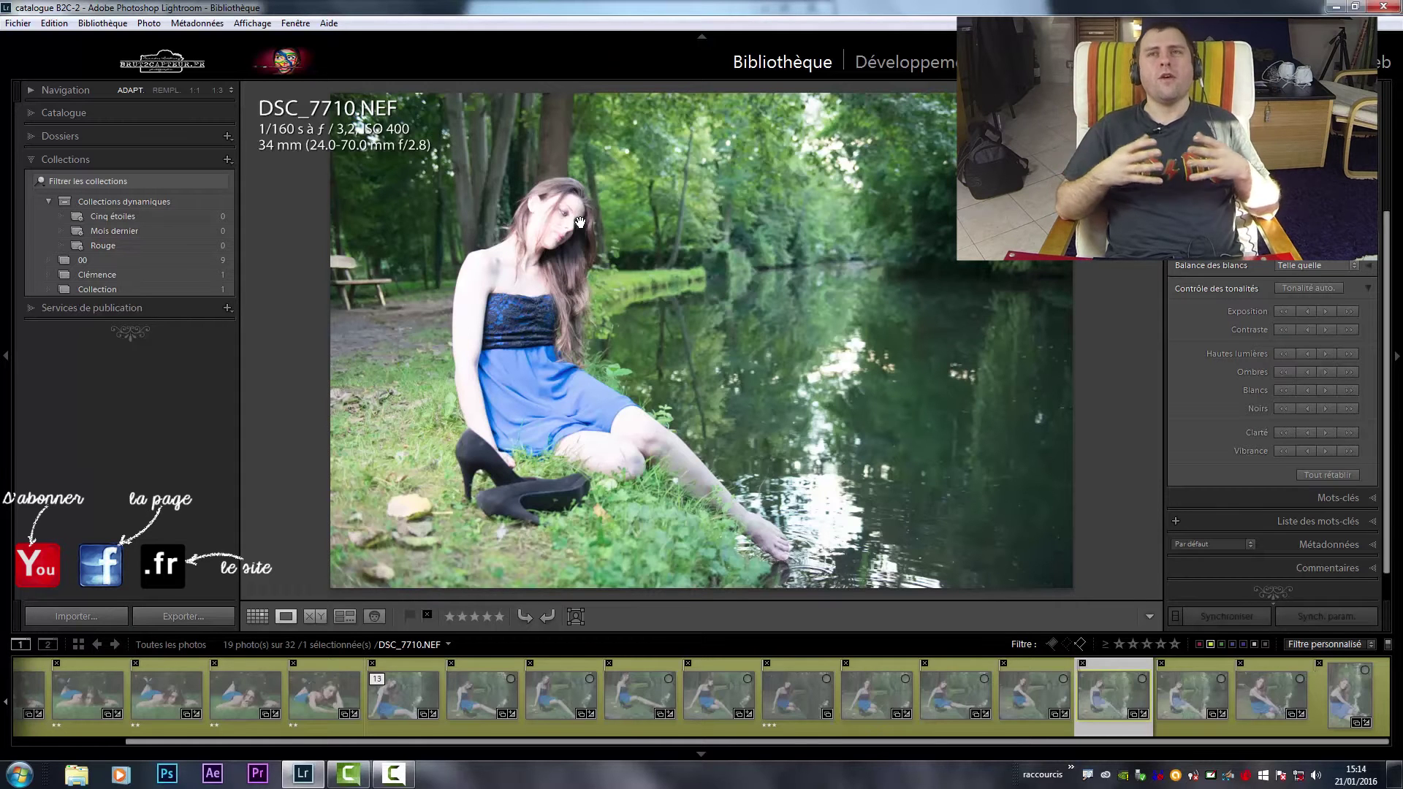
key("Left")
key("Left")
key("Left")
key("Left")
key("Left")
key("Left")
key("Left")
key("Left")
key("Left")
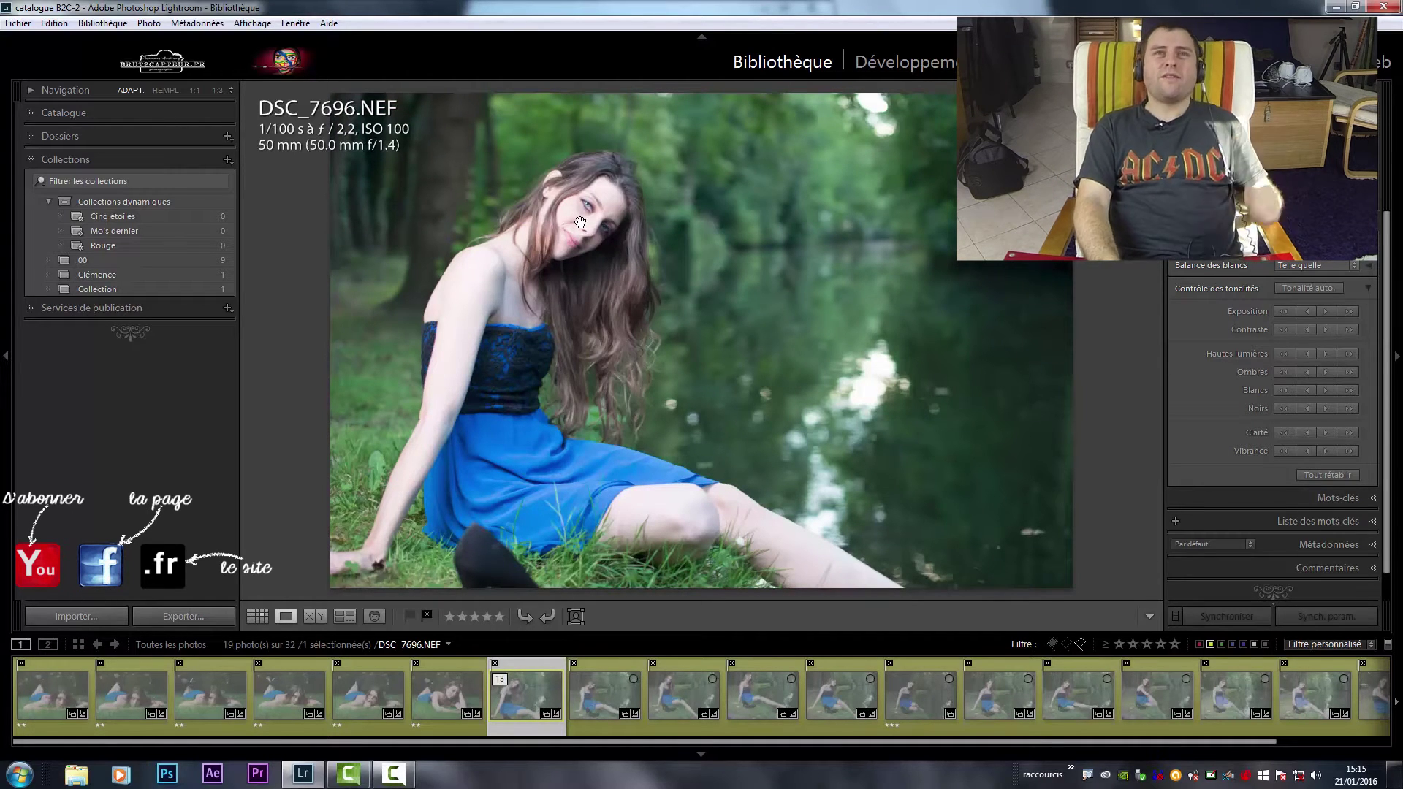
key("Right")
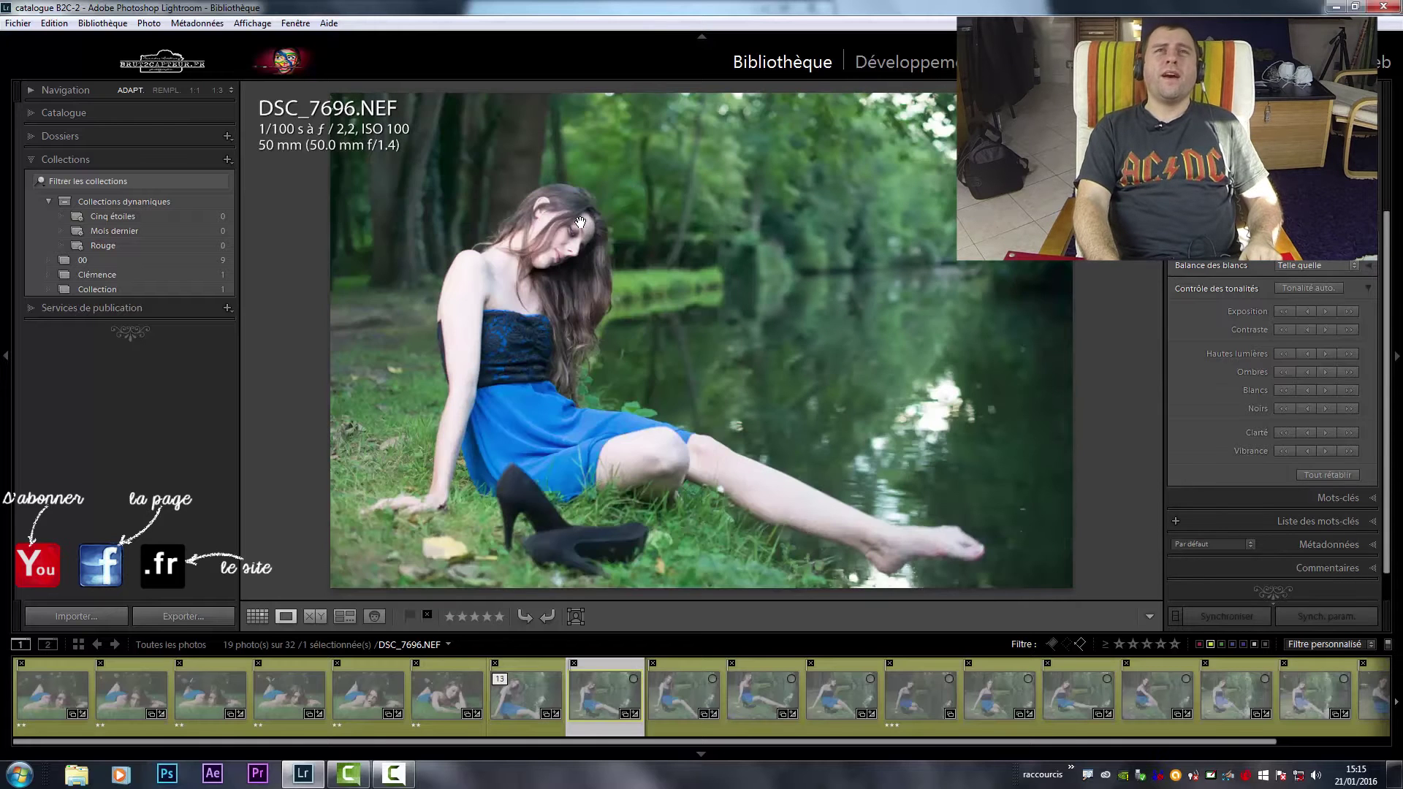
key("Right")
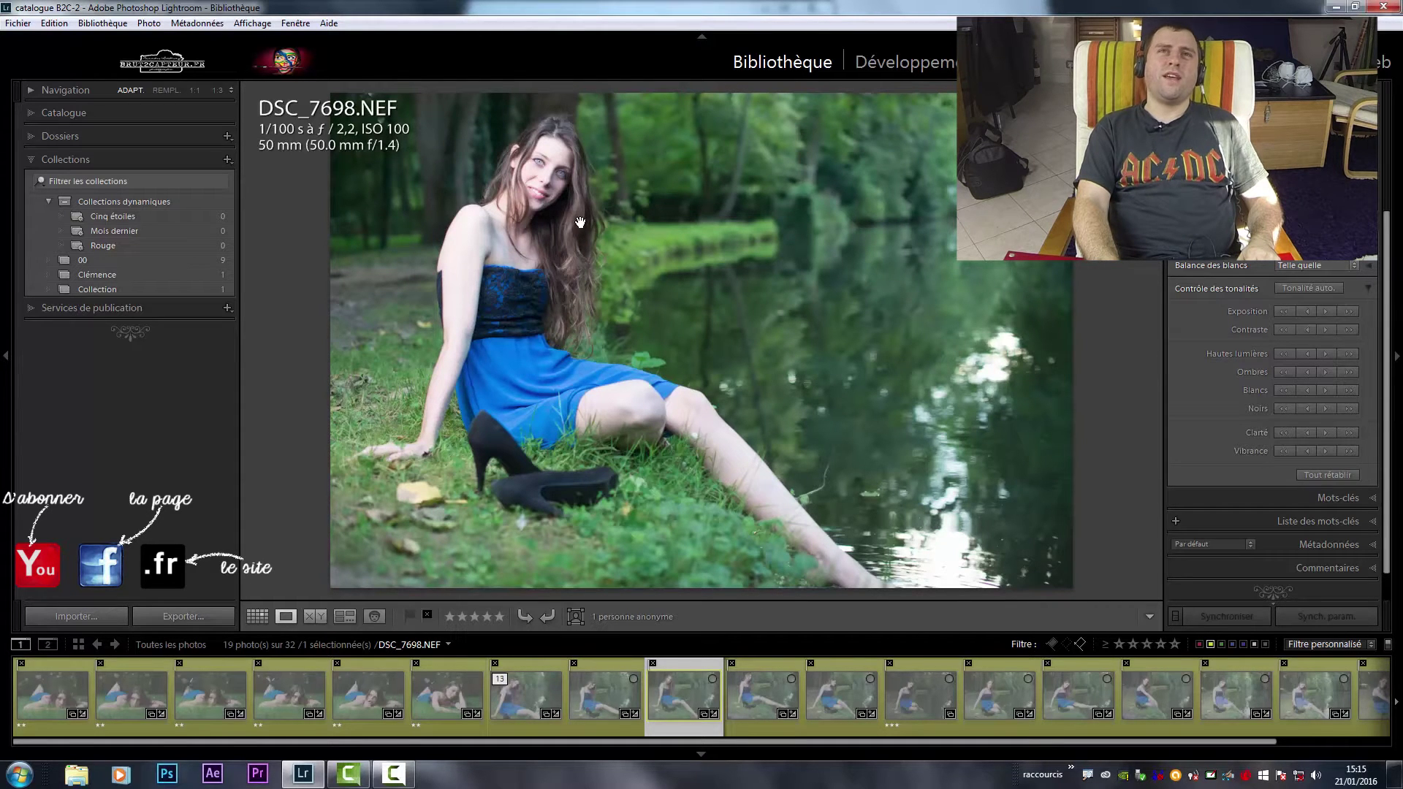
key("Right")
key("Right")
key("Right")
key("Right")
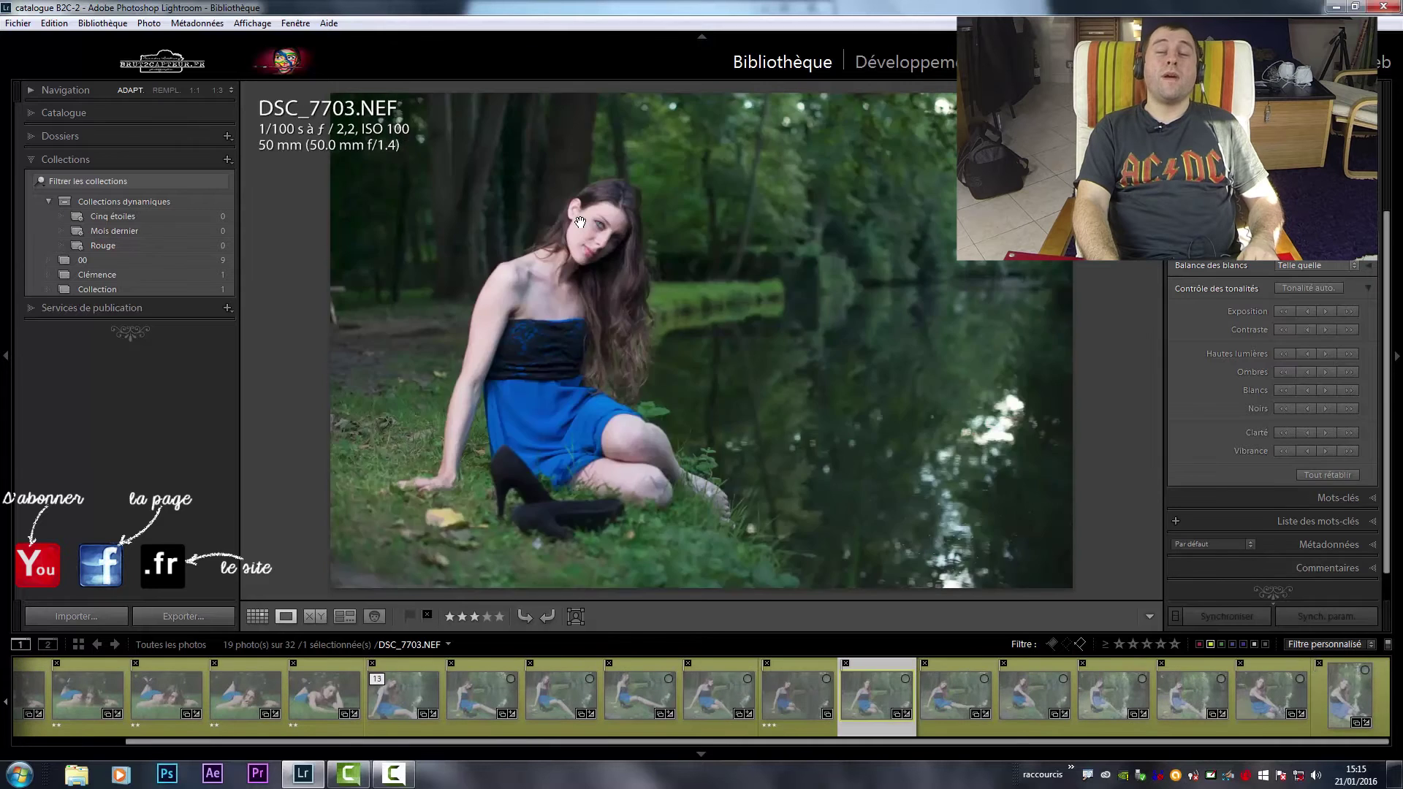
key("Right")
key("Right")
key("Right")
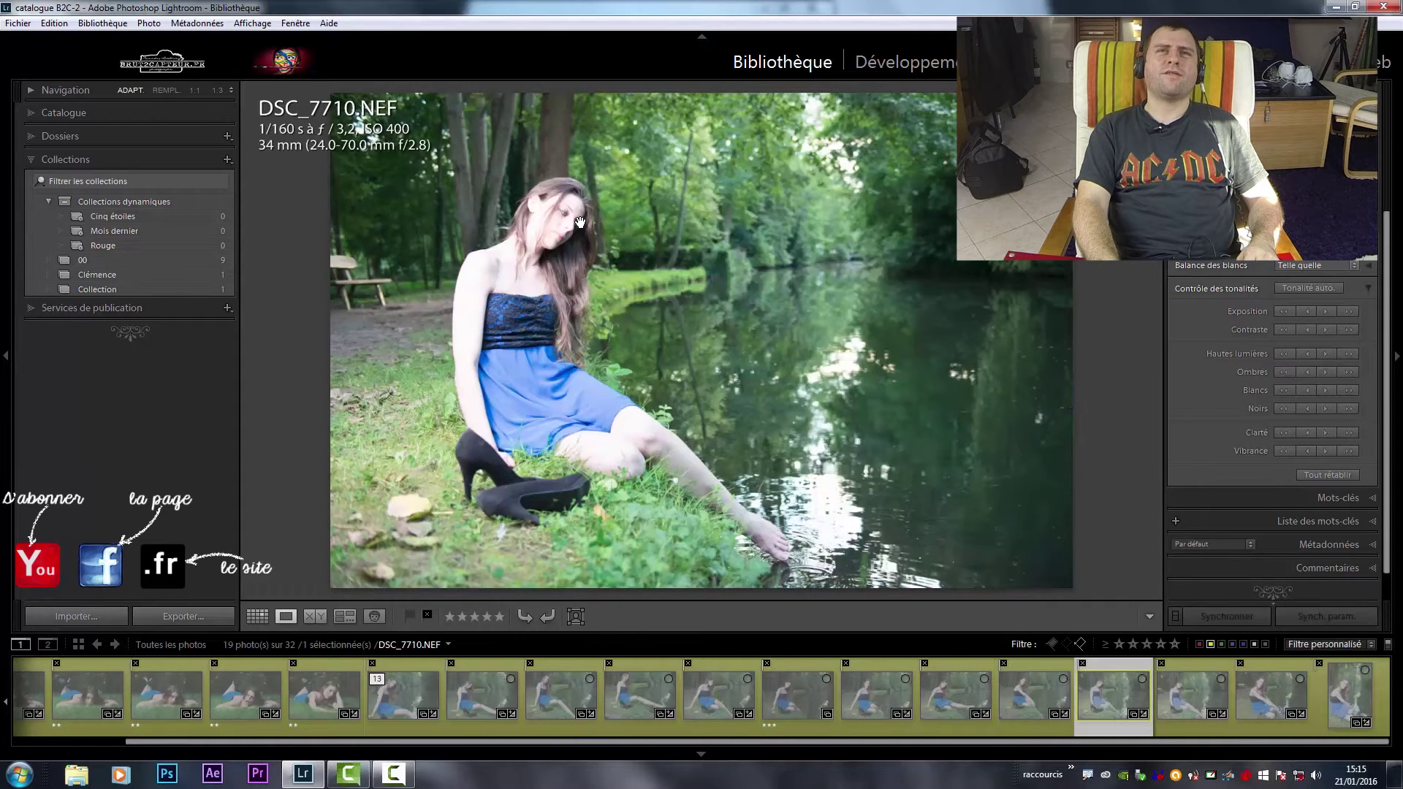
key("Right")
key("Right")
key("Right")
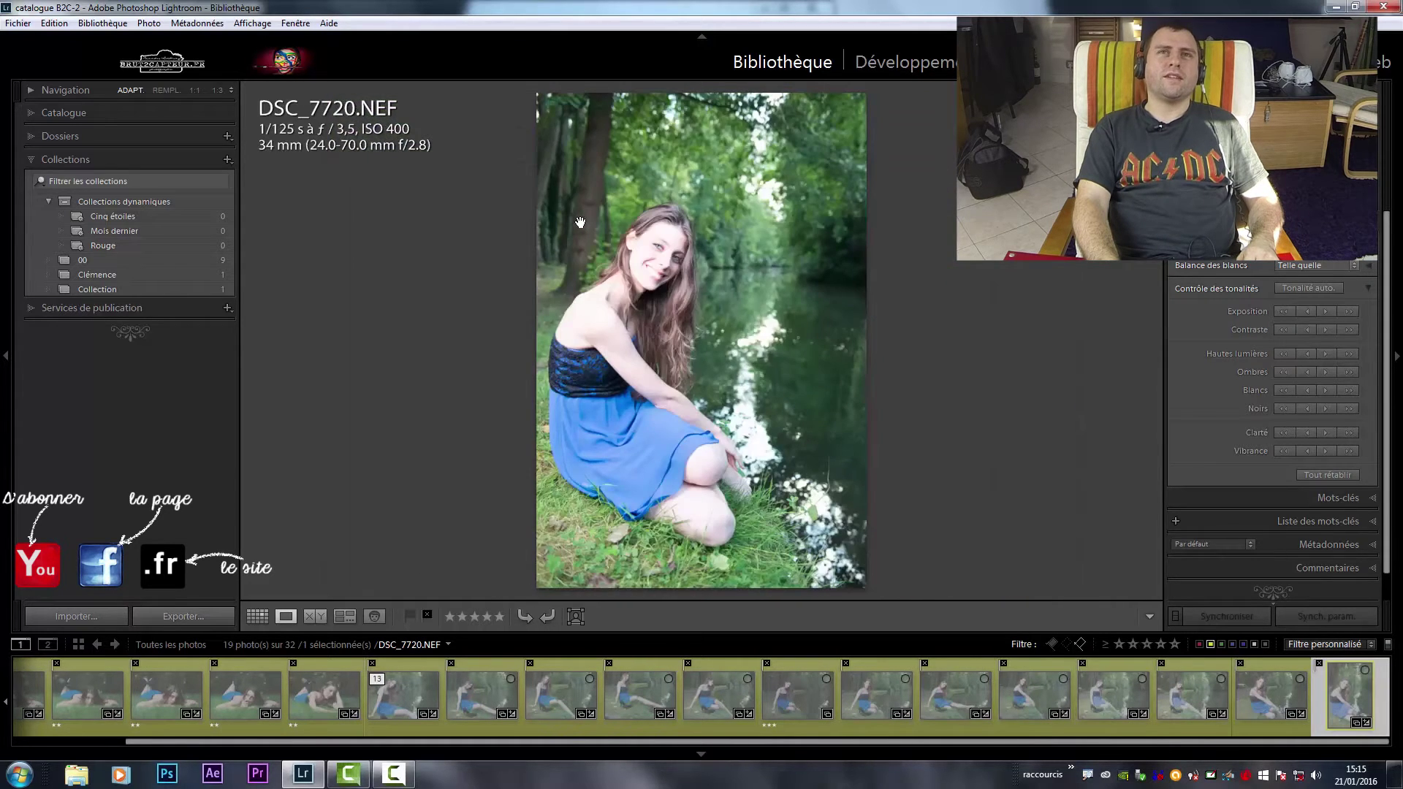
key("Left")
key("Left")
key("Left")
key("Left")
key("Left")
key("Left")
key("Left")
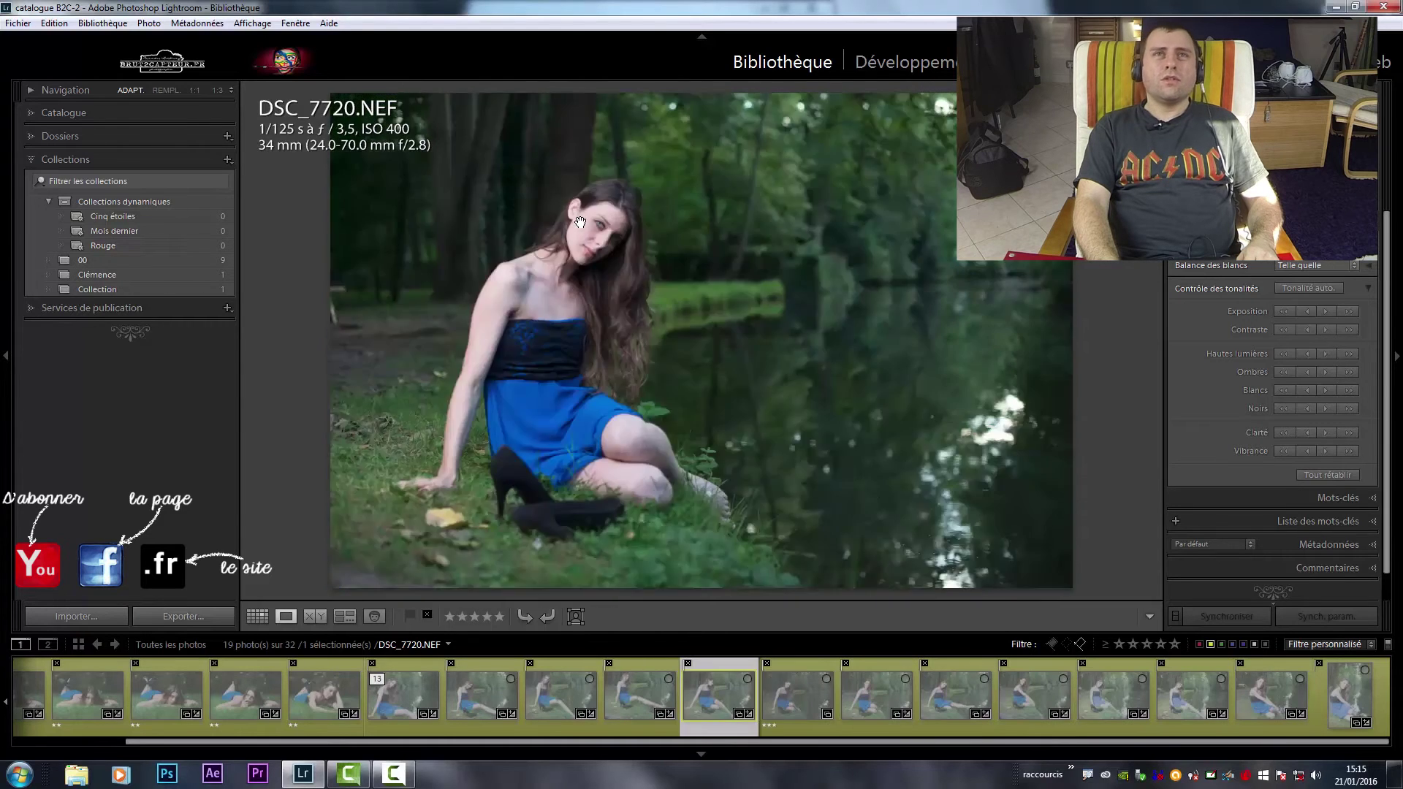
key("Left")
key("Left")
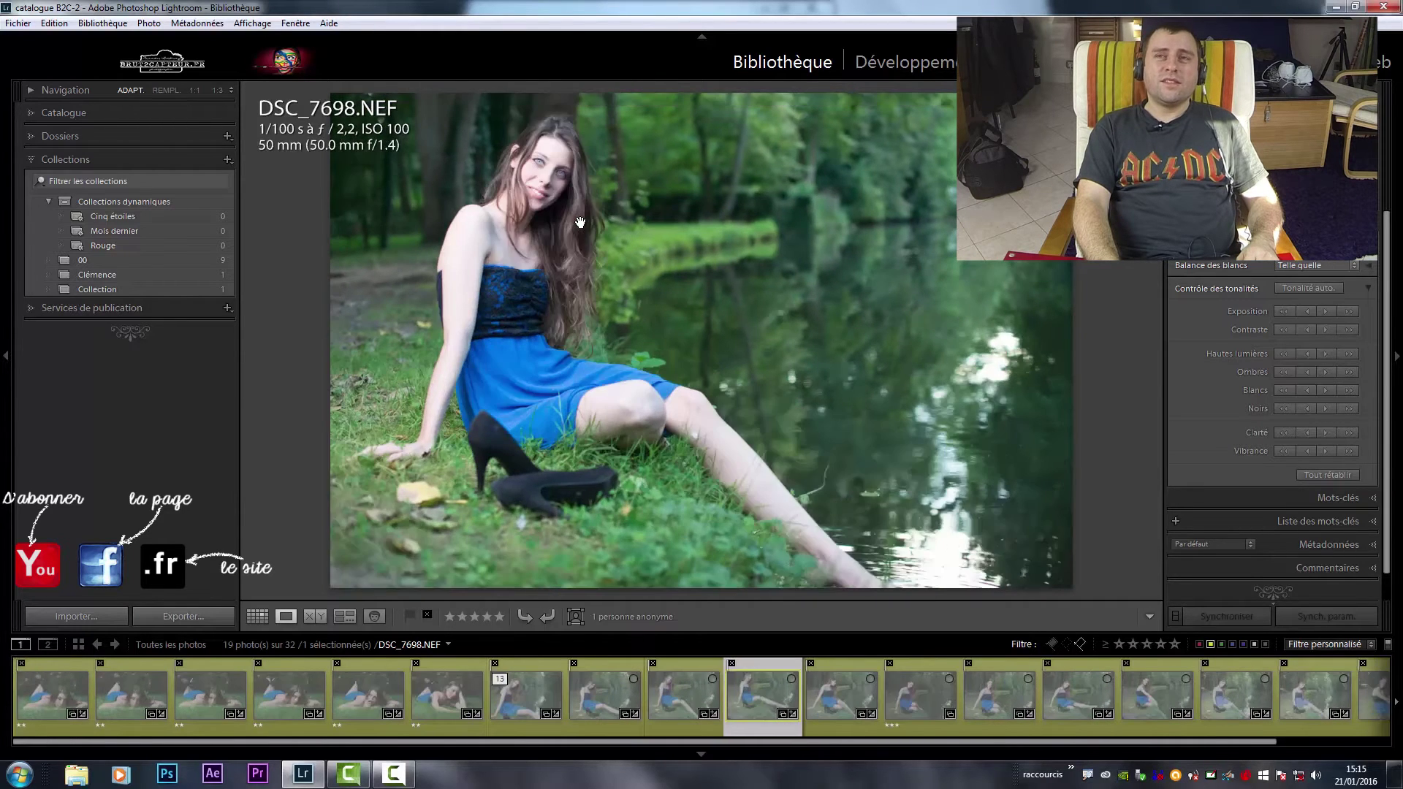
key("Right")
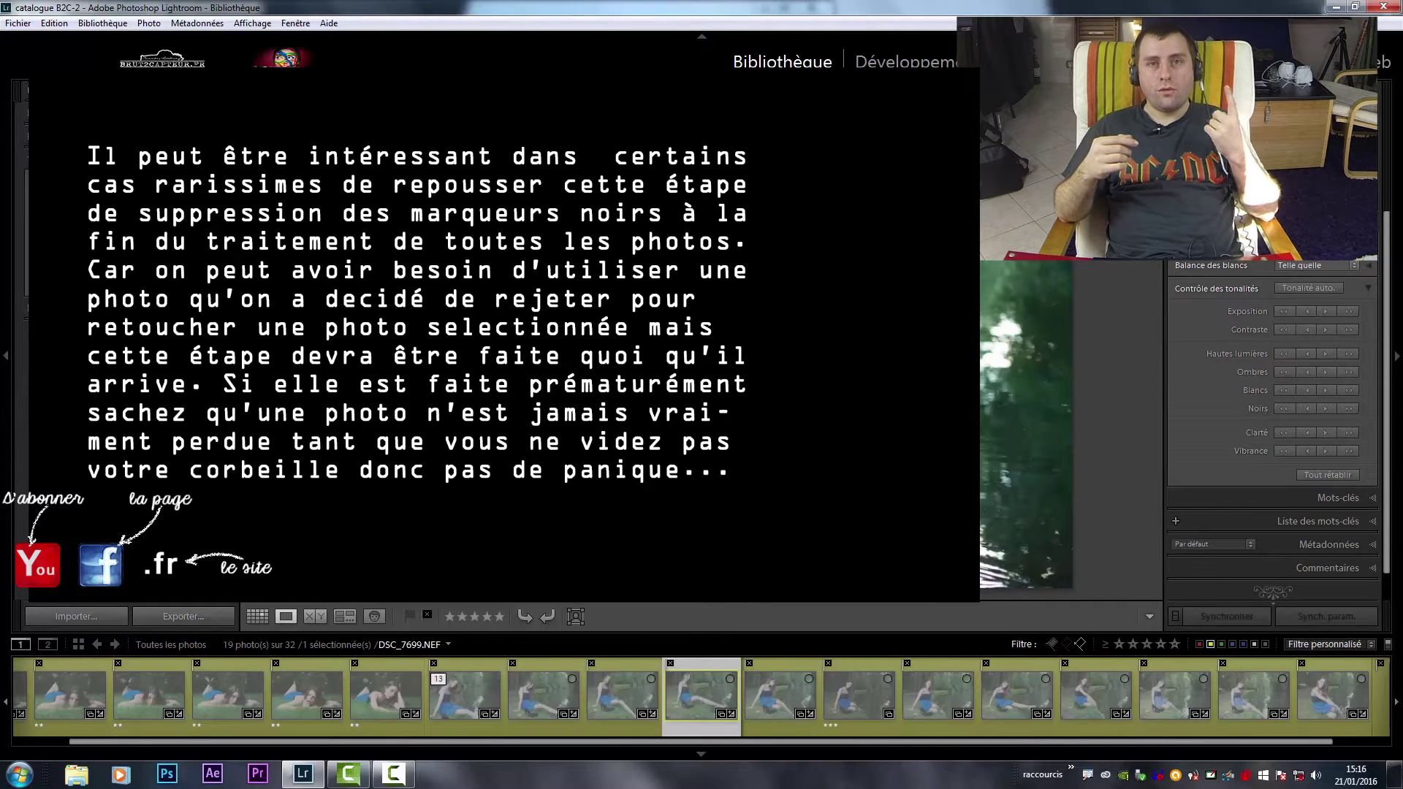
Jump back to DSC_7679, the first of the rejected photos
key("Home")
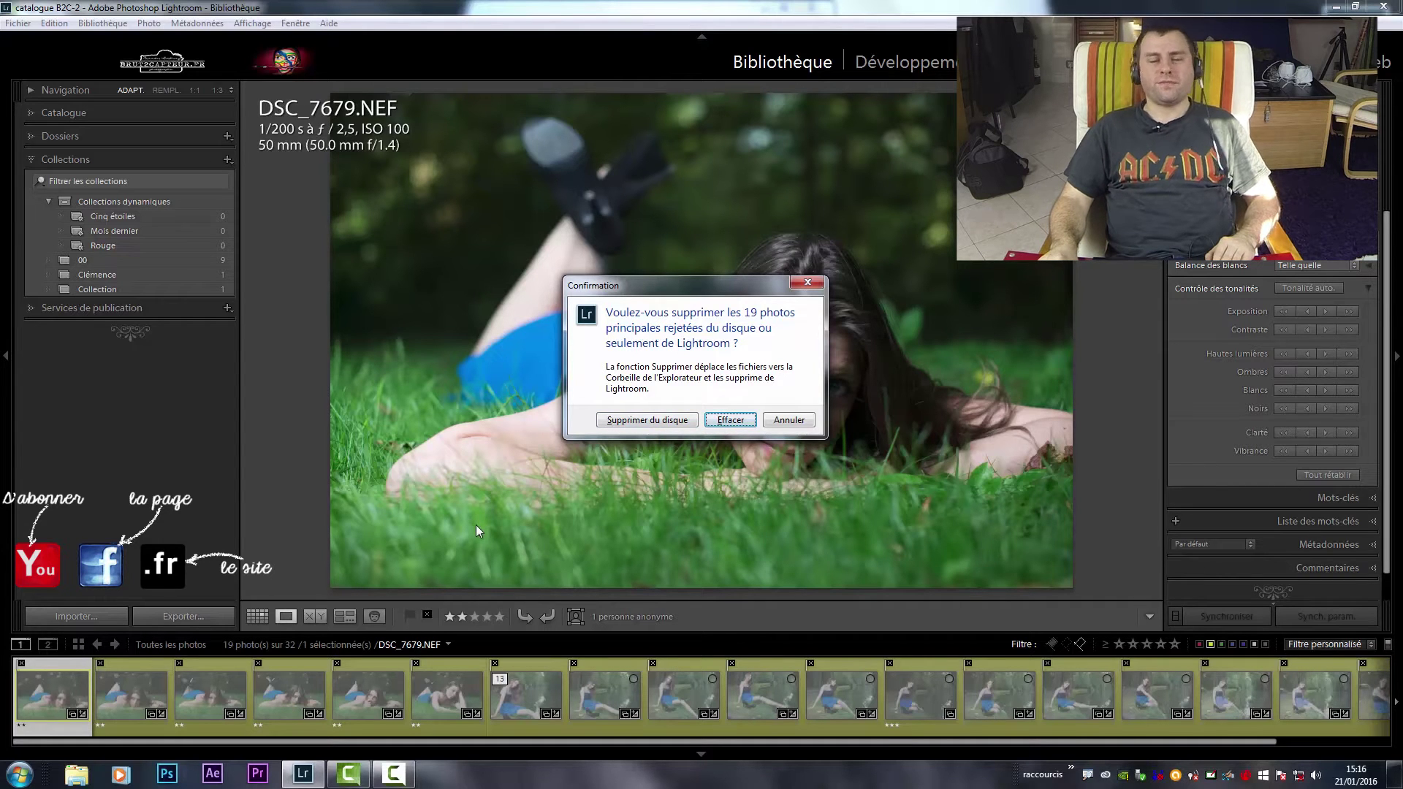
Cancel deleting the 19 rejected photos with Annuler in the Confirmation dialog
left_click(779, 427)
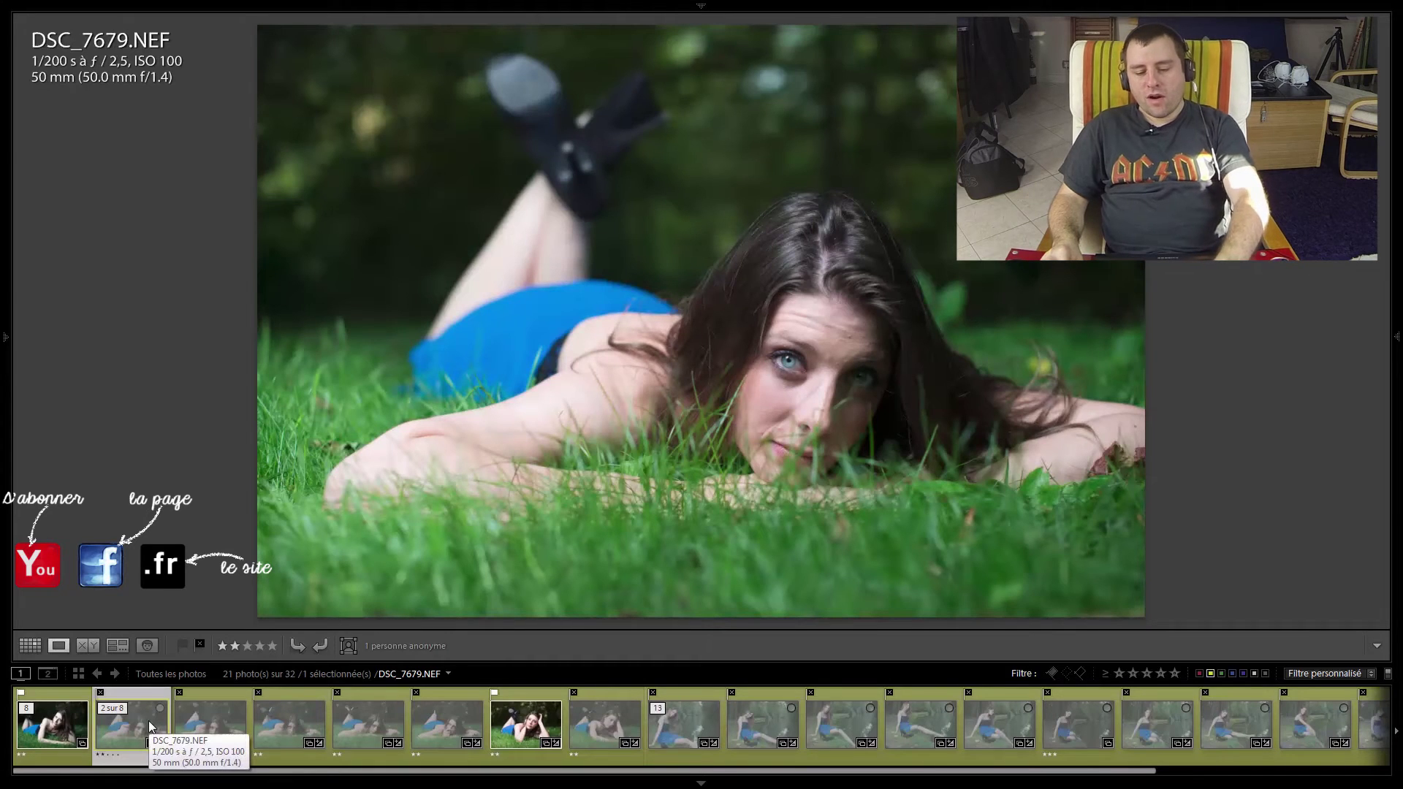
mouse_move(132, 723)
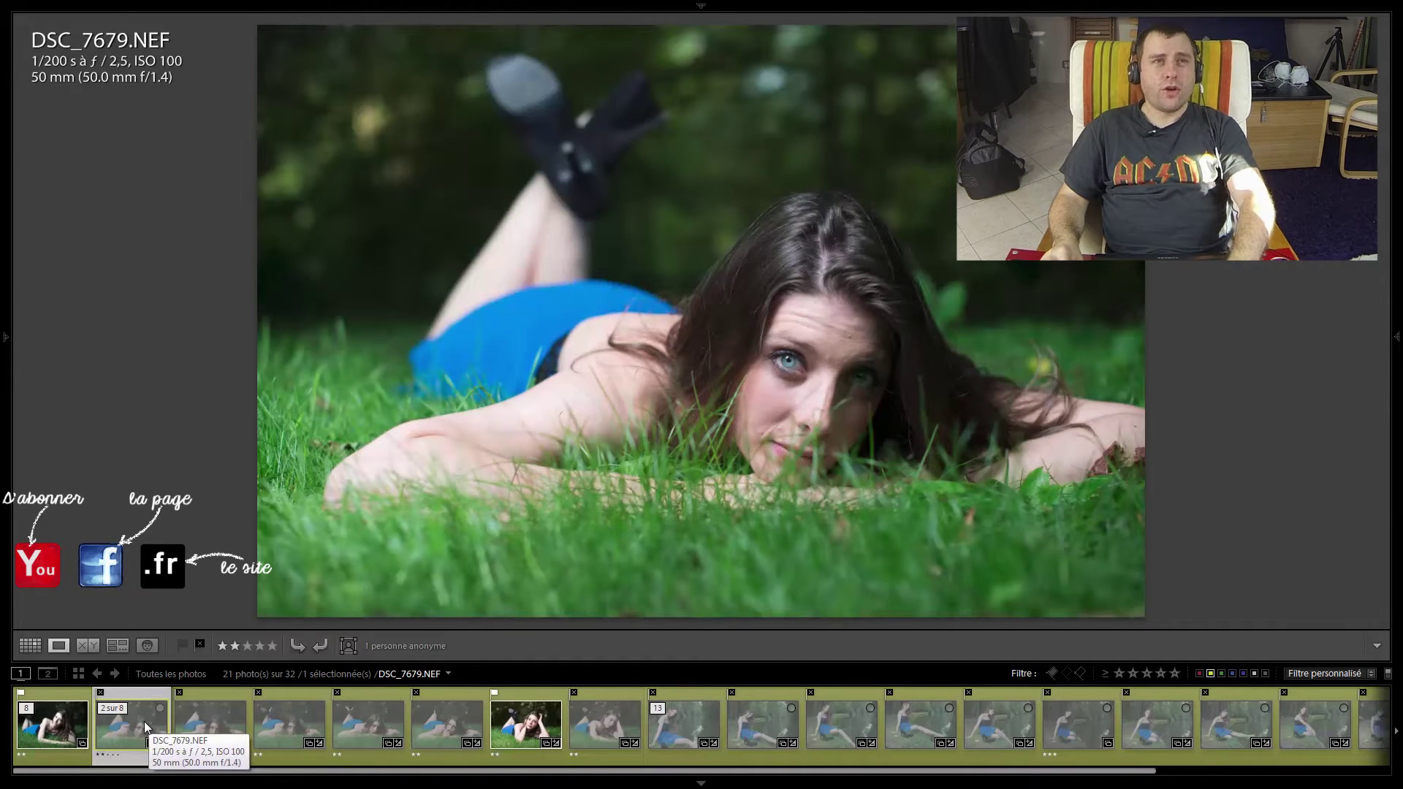
Unflag DSC_7679, reject the shoot's second photo, and filter the filmstrip to rejected photos
key("u")
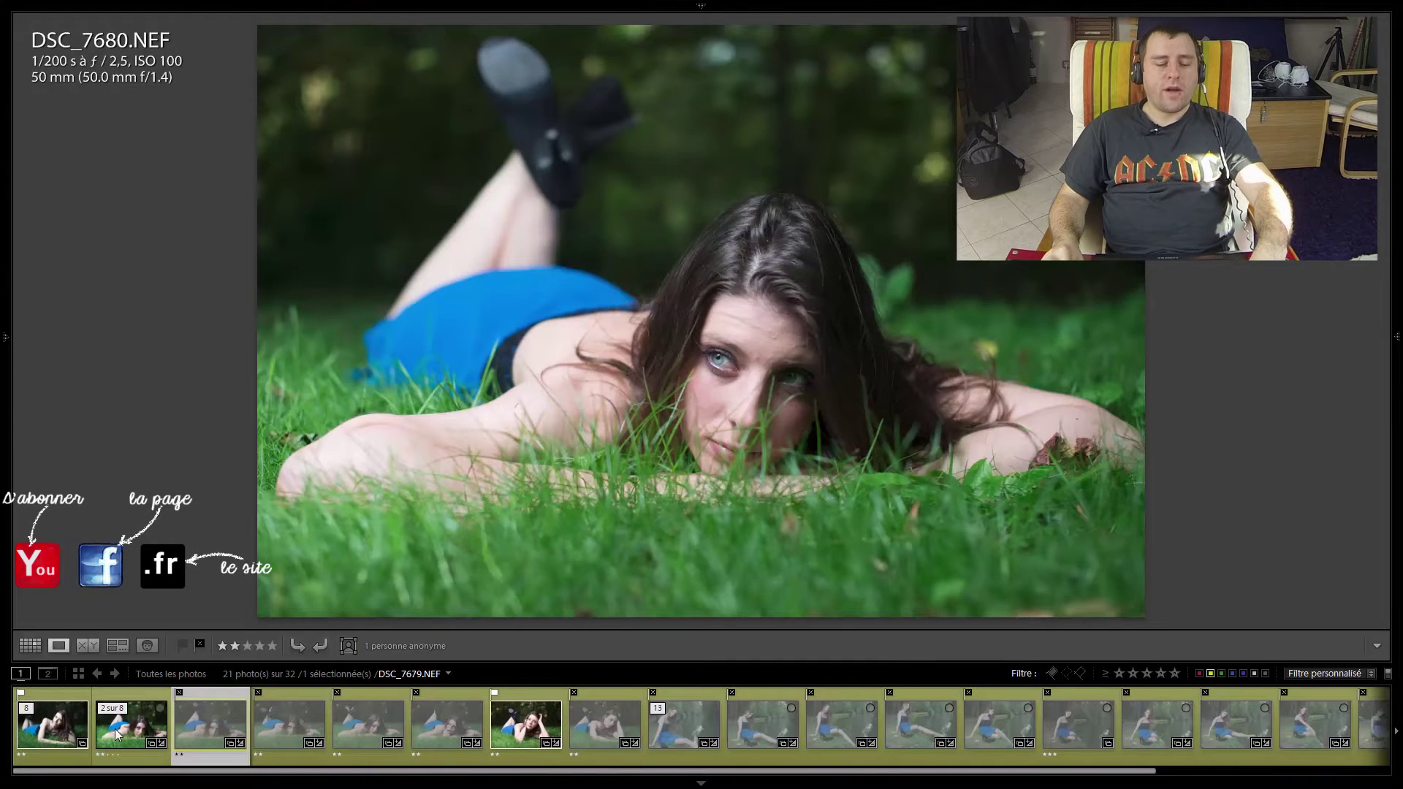
left_click(117, 734)
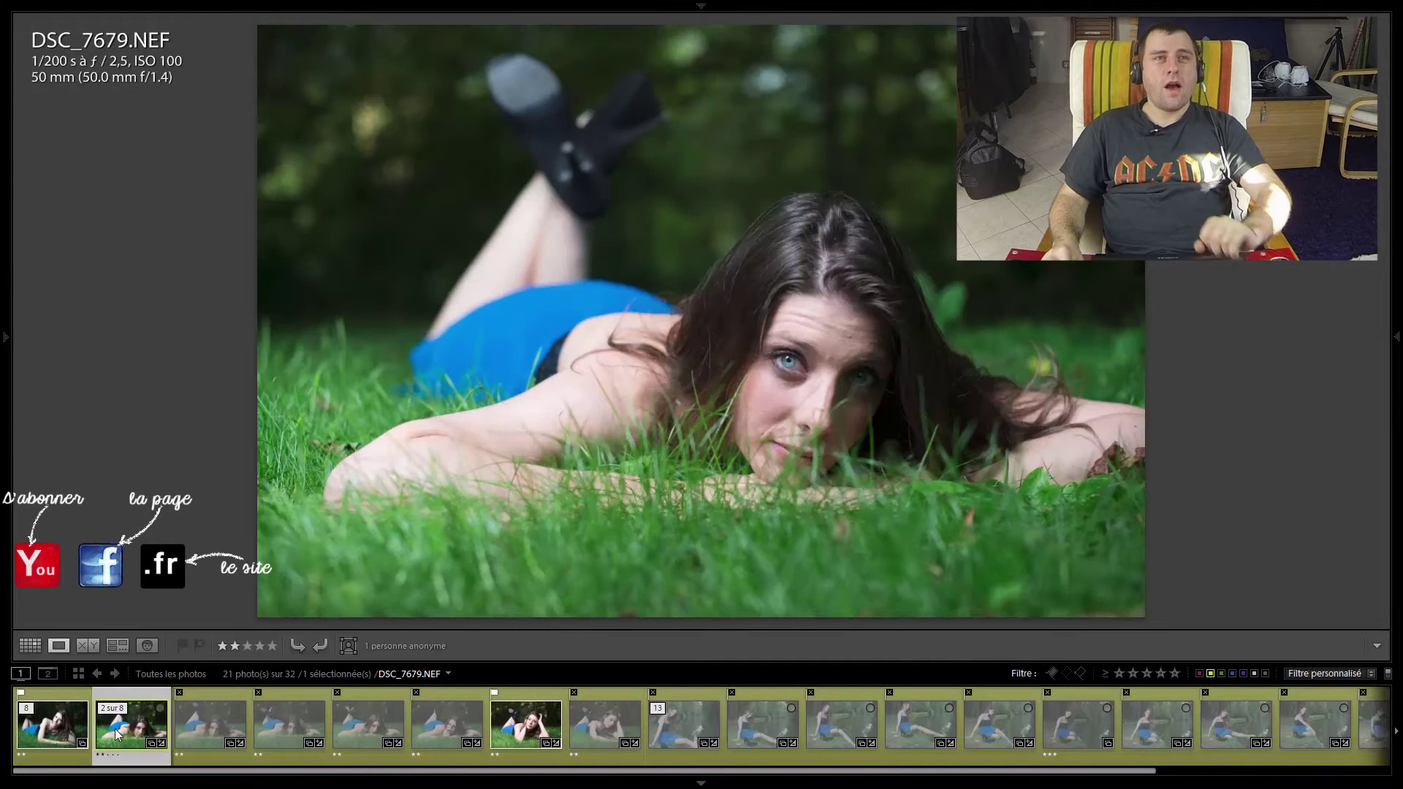
key("x")
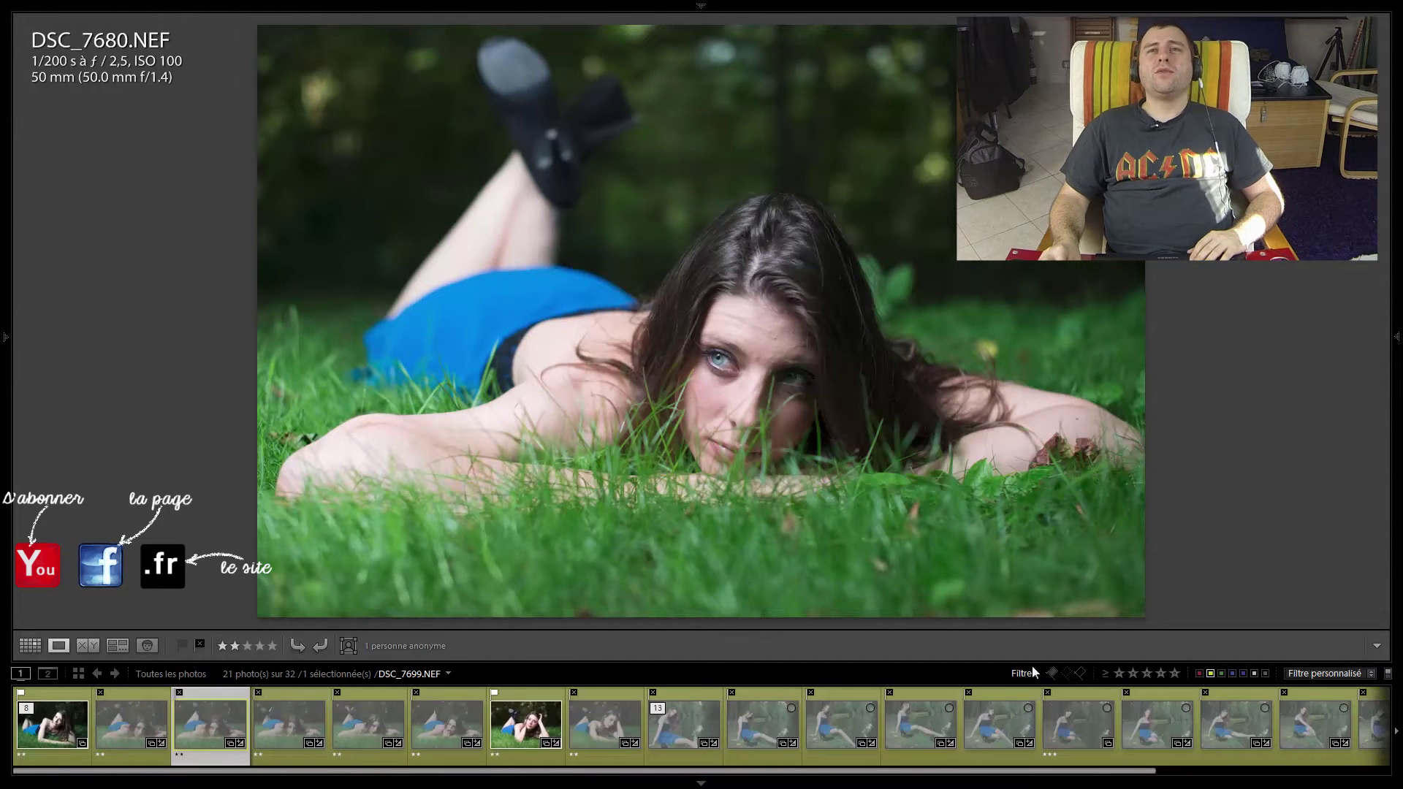
left_click(1080, 673)
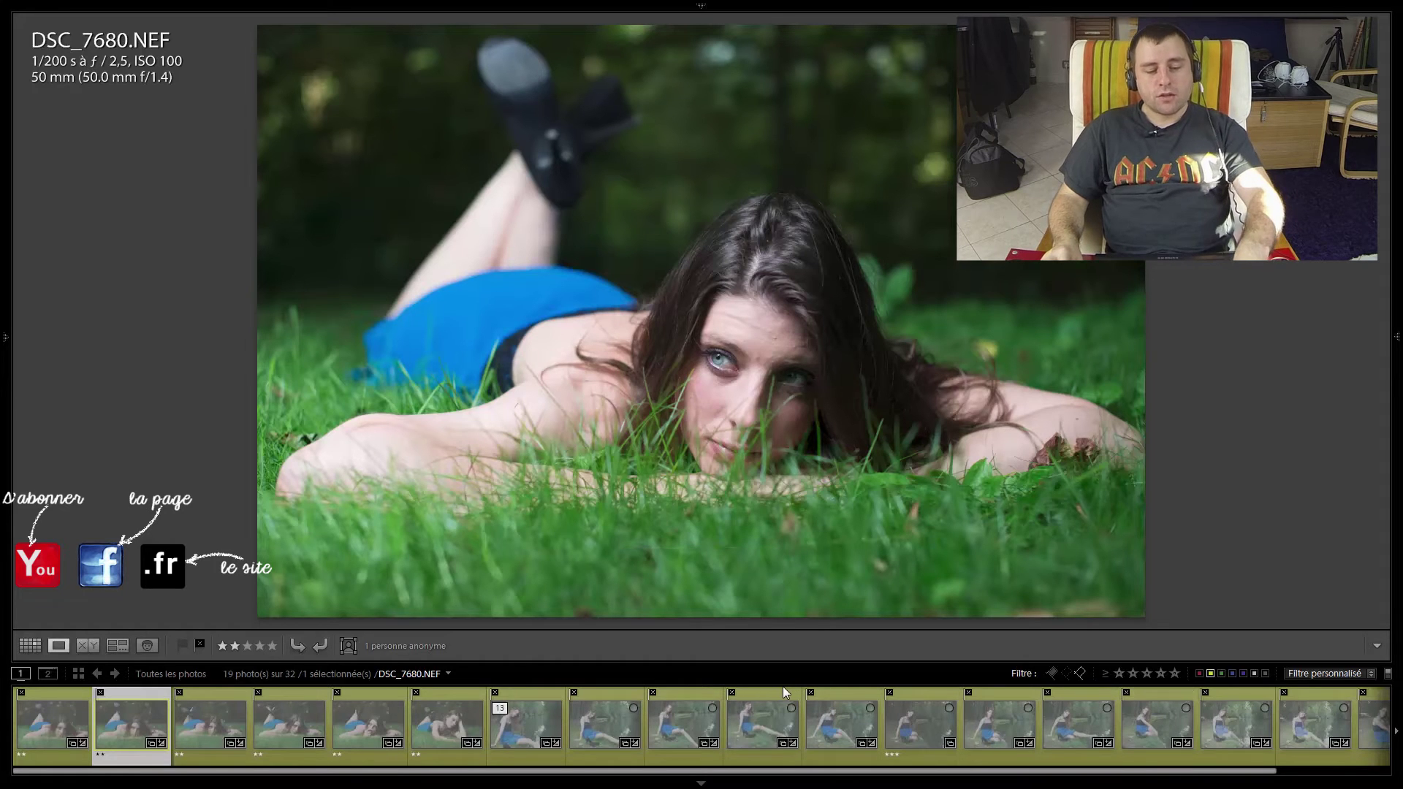
key("ctrl+a")
right_click(762, 731)
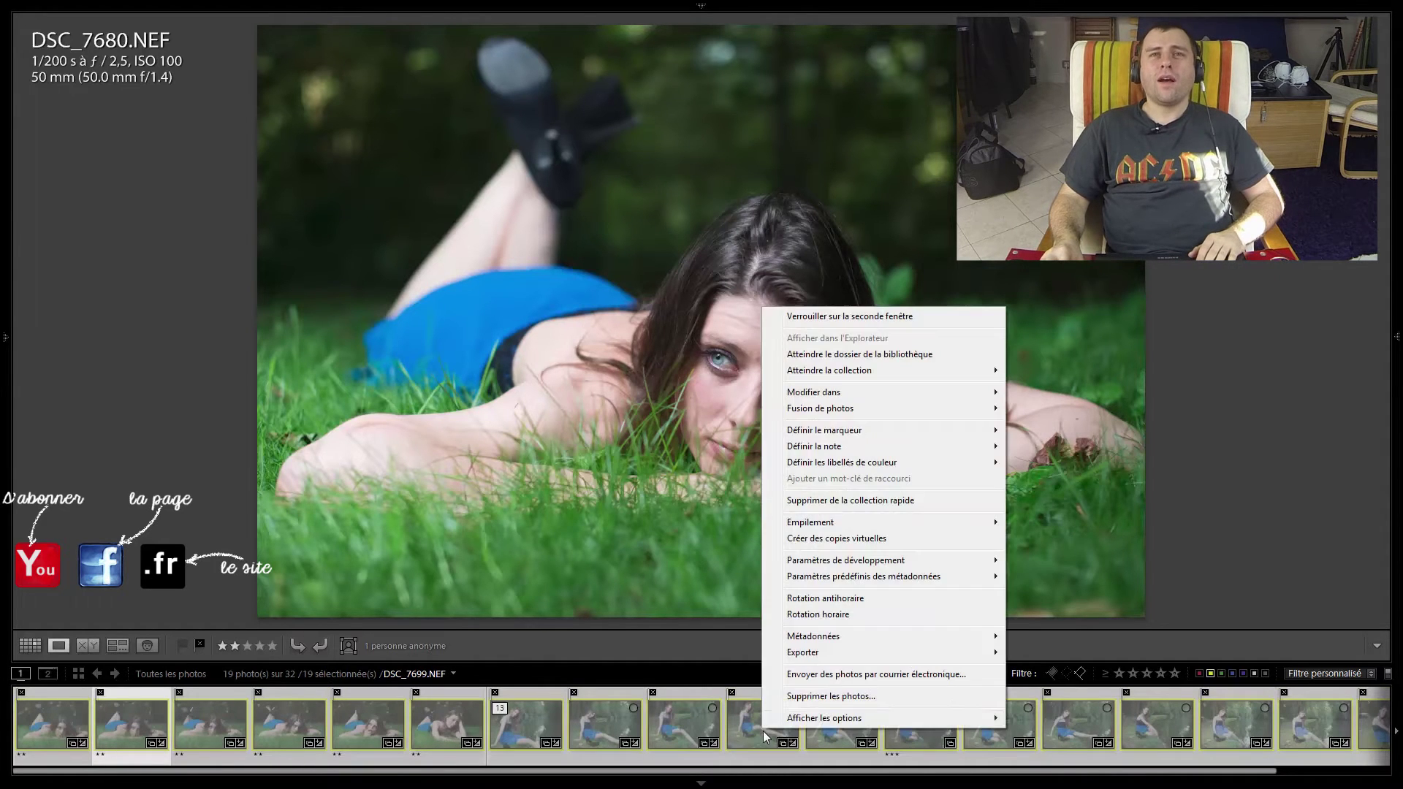
left_click(809, 696)
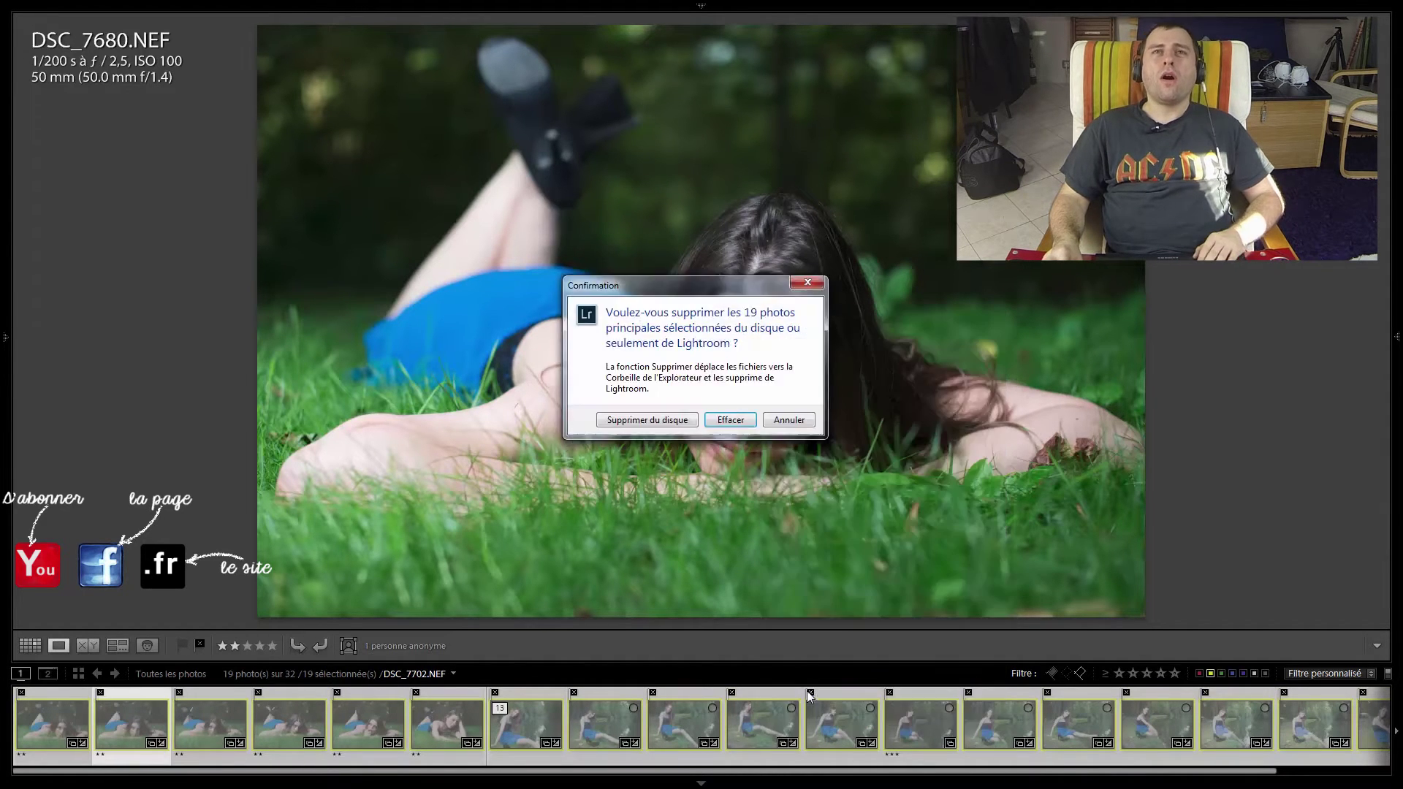
left_click(790, 421)
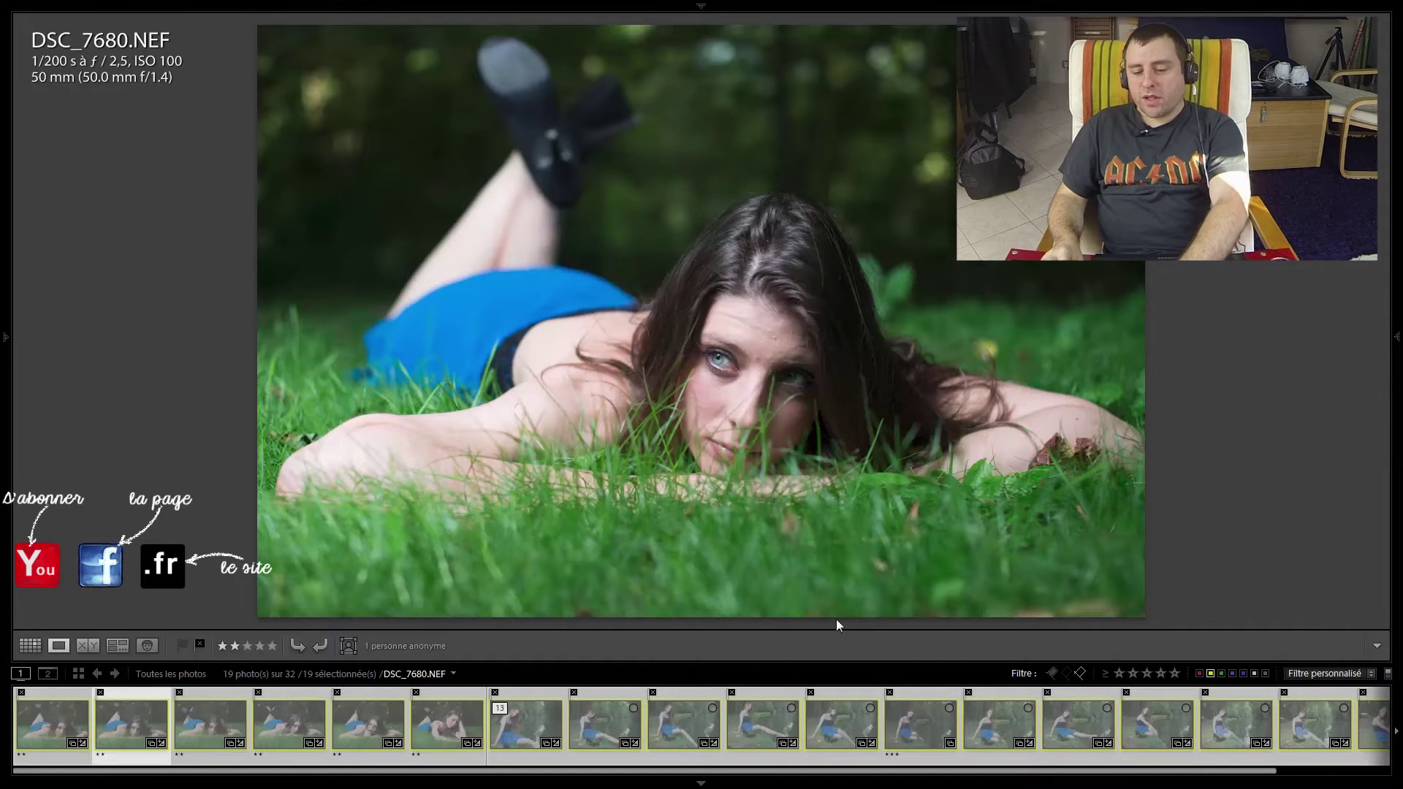
key("Delete")
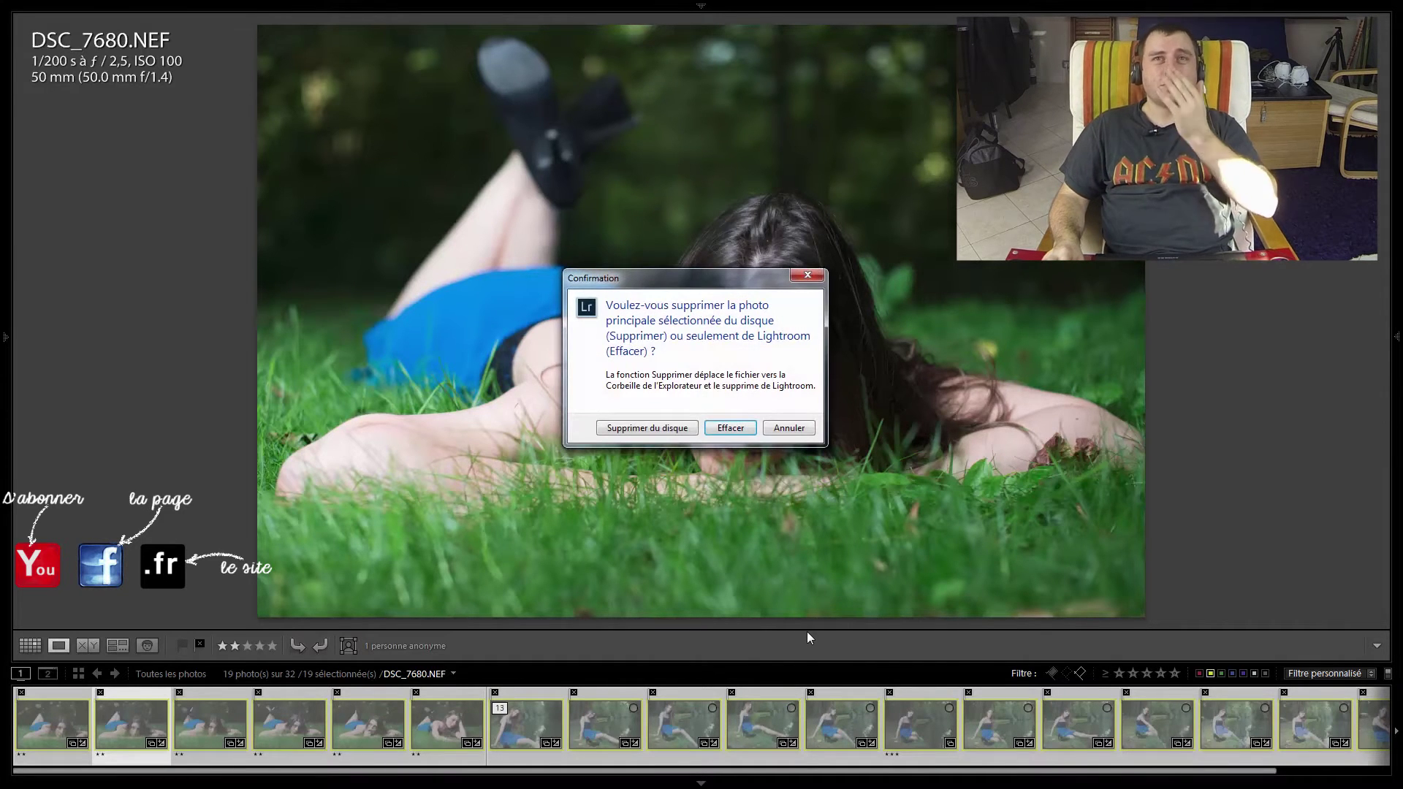
left_click(775, 429)
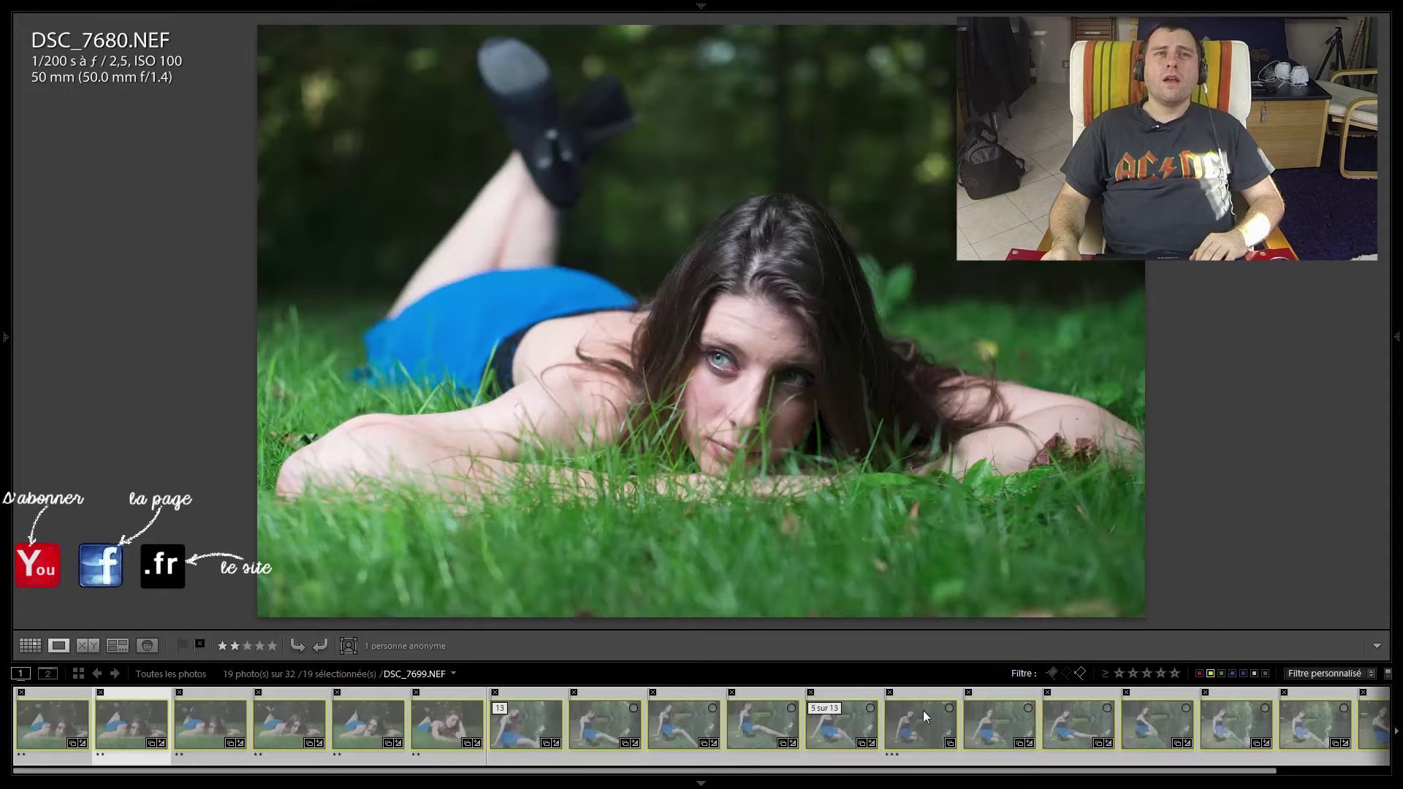
Filter the filmstrip to flagged photos, flag DSC_7685.NEF as a pick, and turn off the secondary display
left_click(1052, 673)
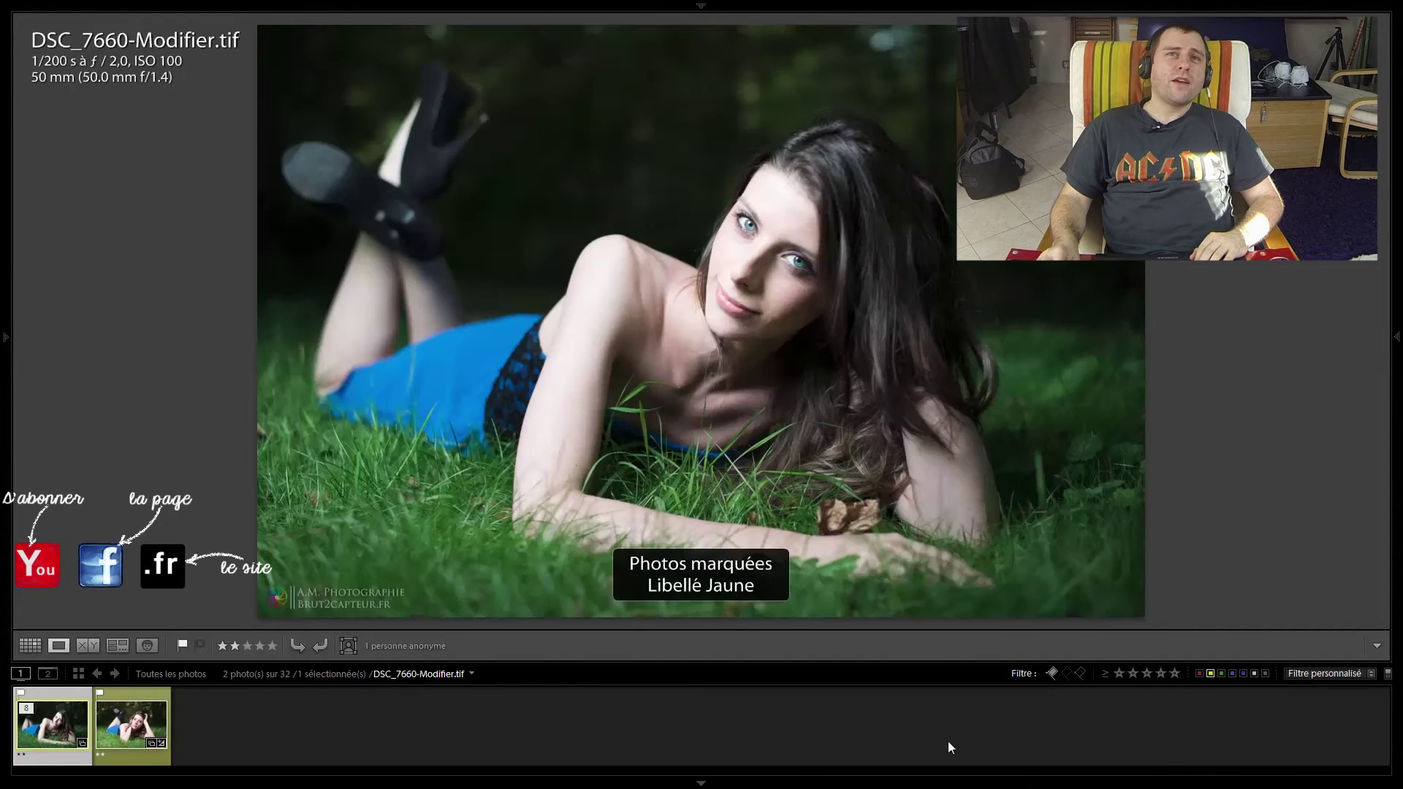
left_click(109, 694)
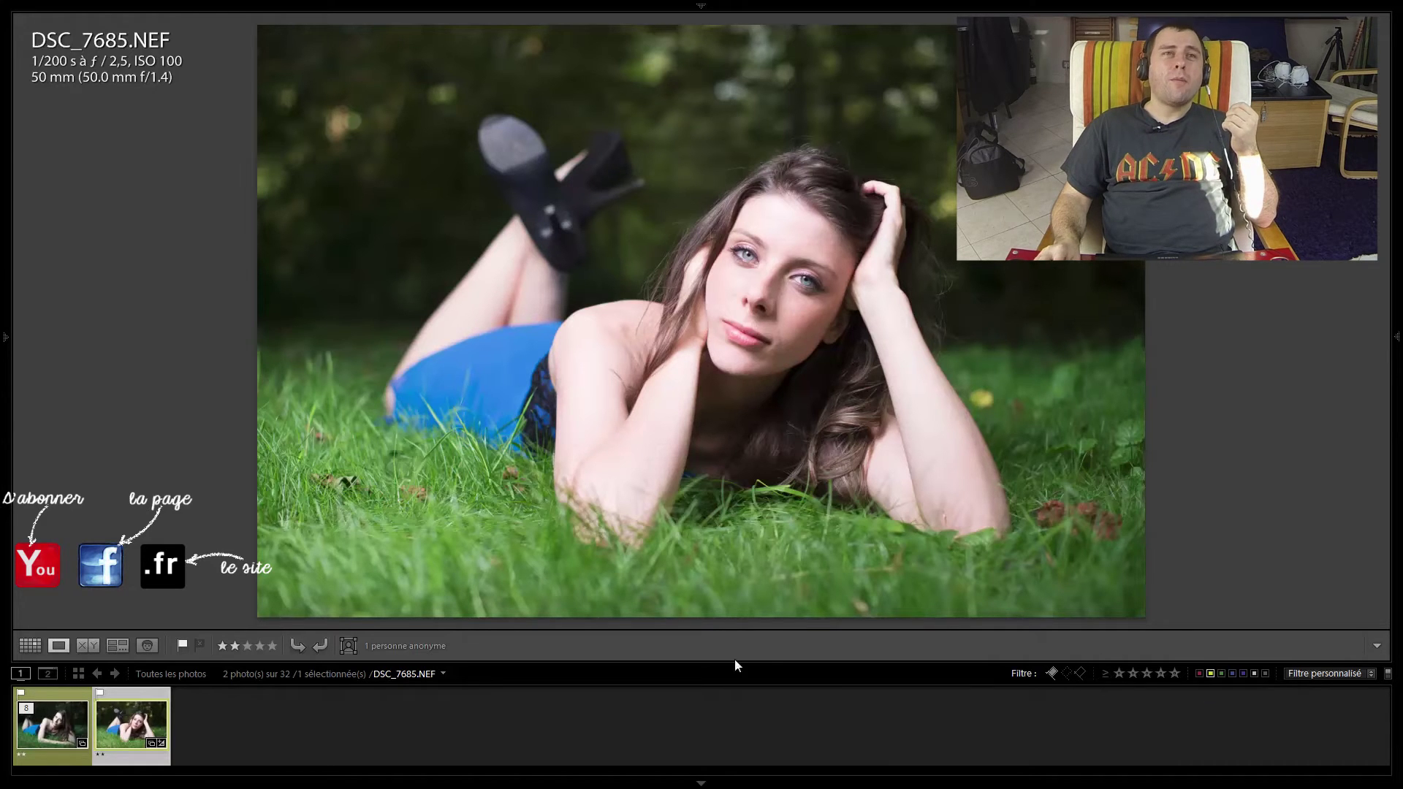
left_click(57, 676)
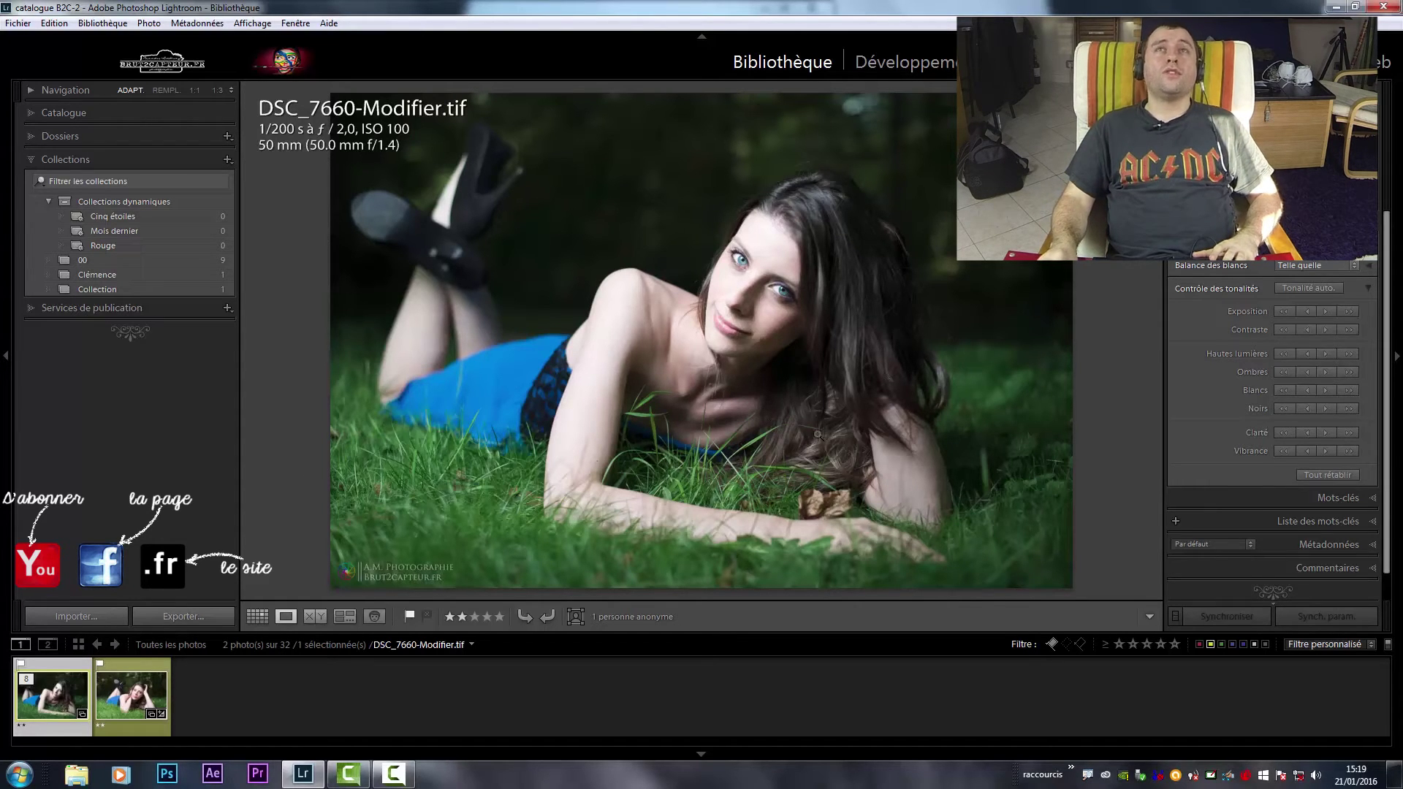
left_click(744, 643)
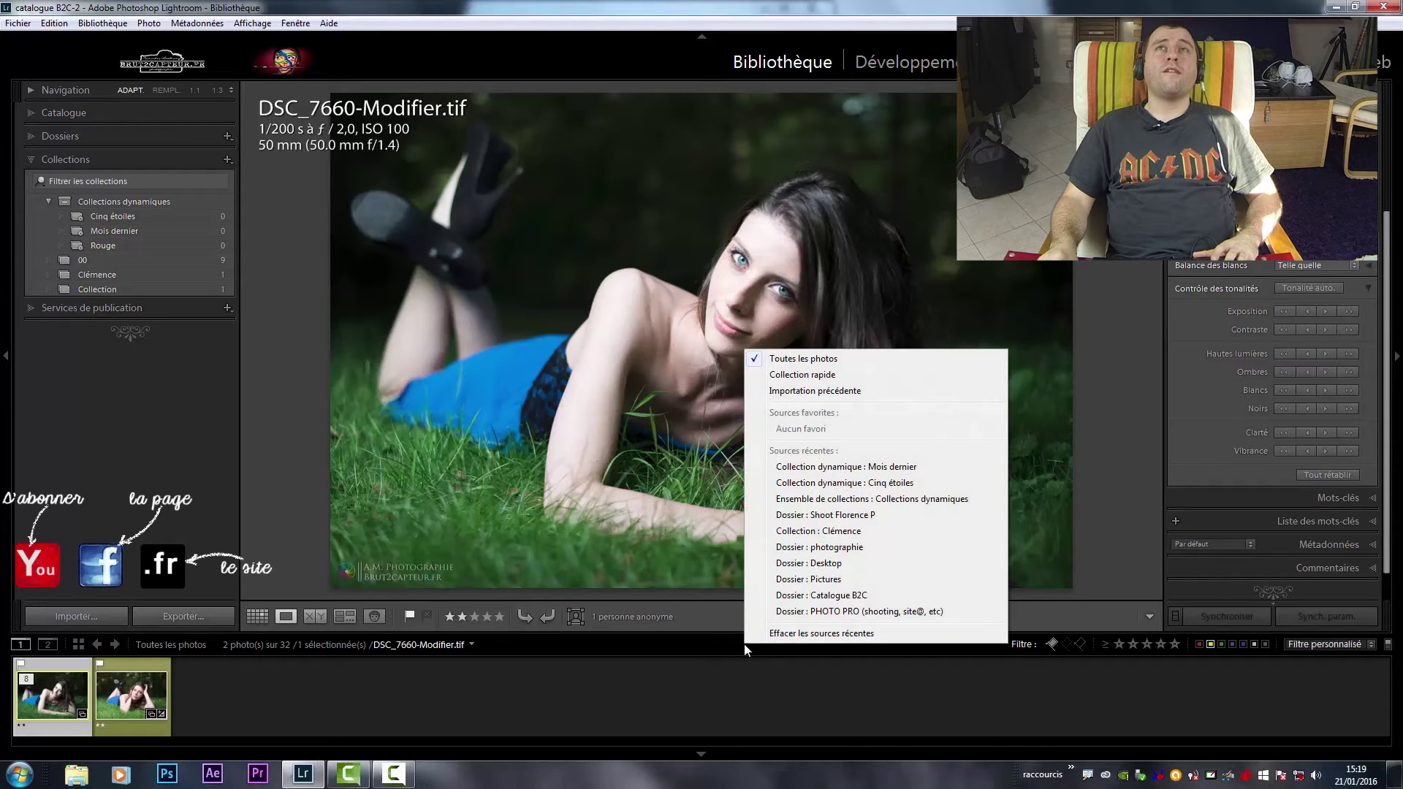
left_click(839, 358)
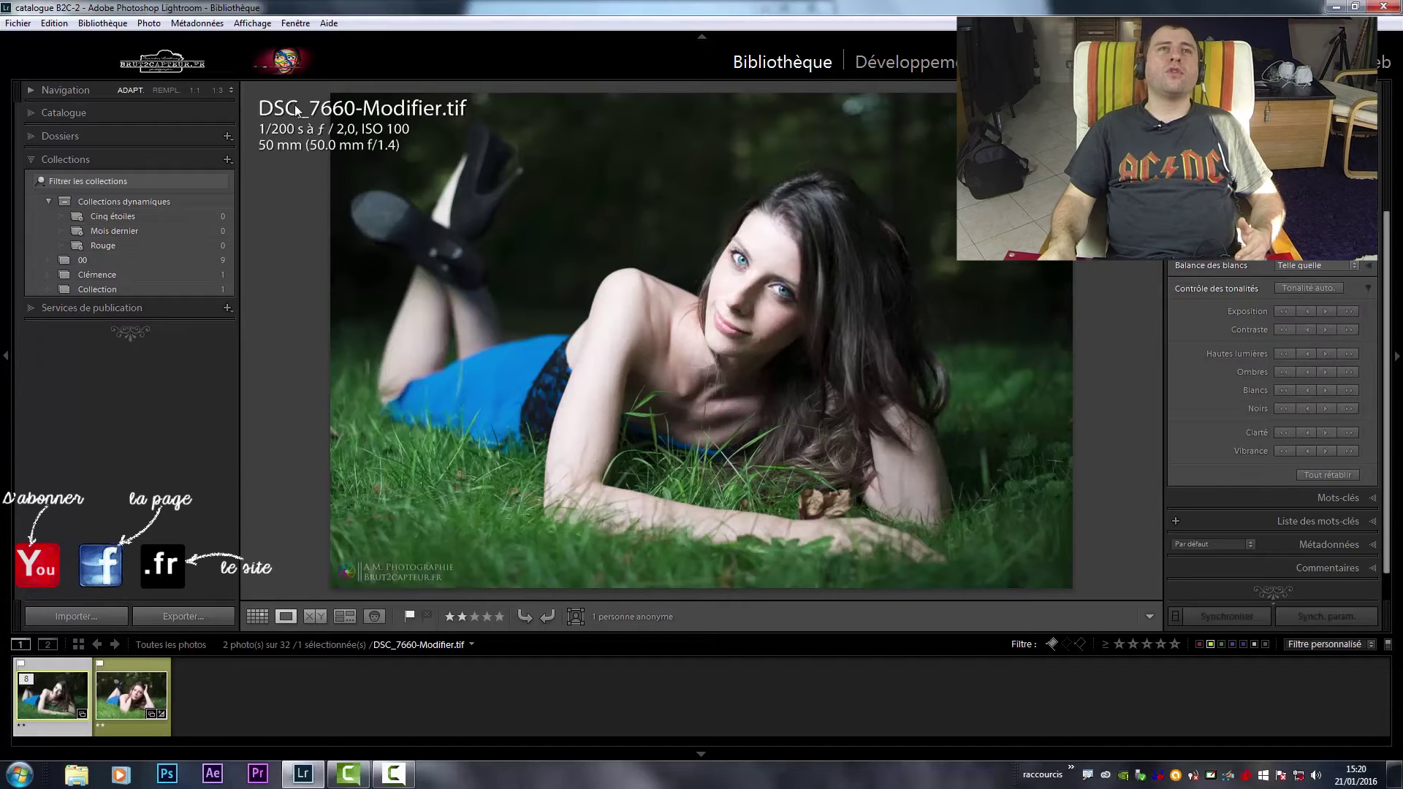
Expand the Dossiers panel to show the Desktop 'photographie' folder and the 31-photo Lightroom folder
left_click(29, 135)
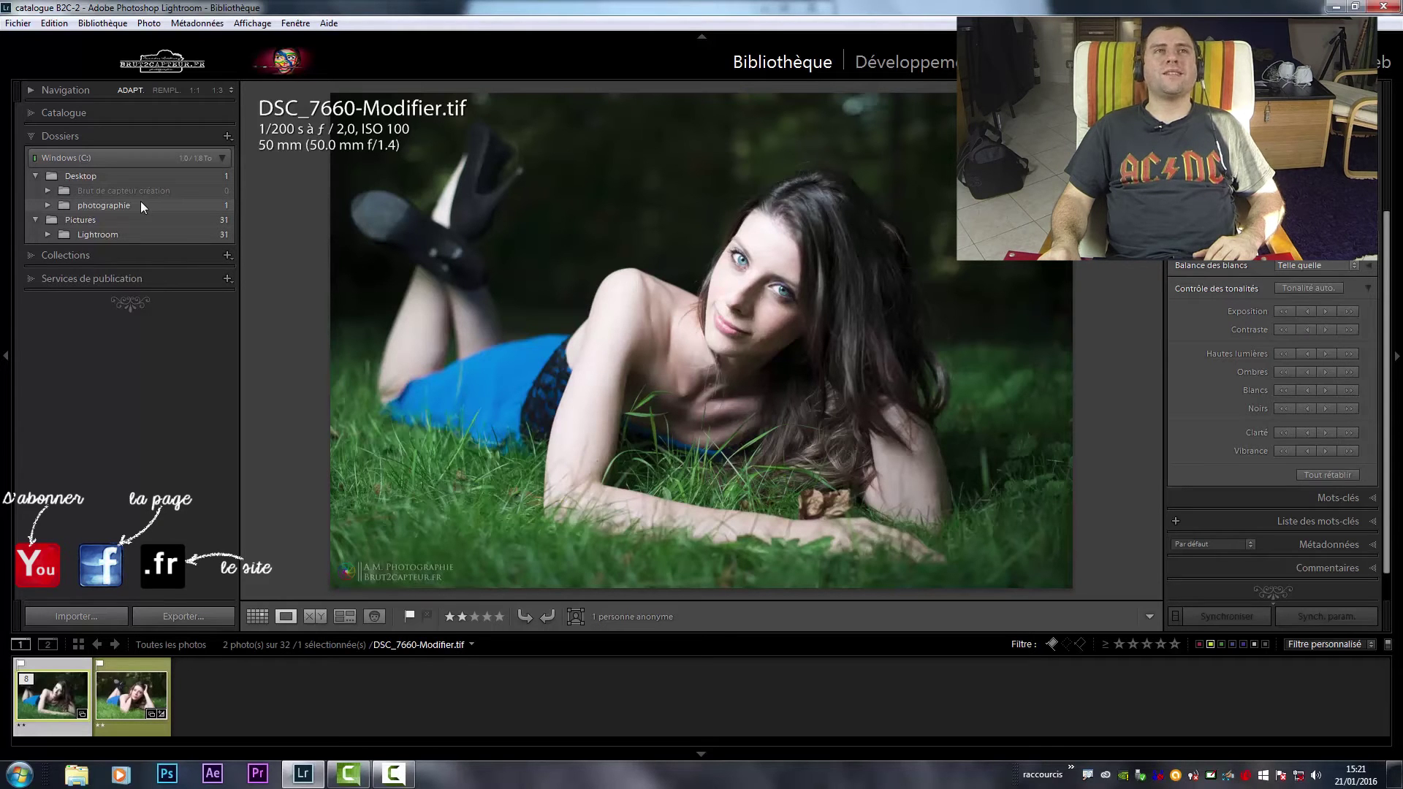
Collapse the Dossiers folder tree, glance at Développement, then return to the Library loupe view
left_click(32, 138)
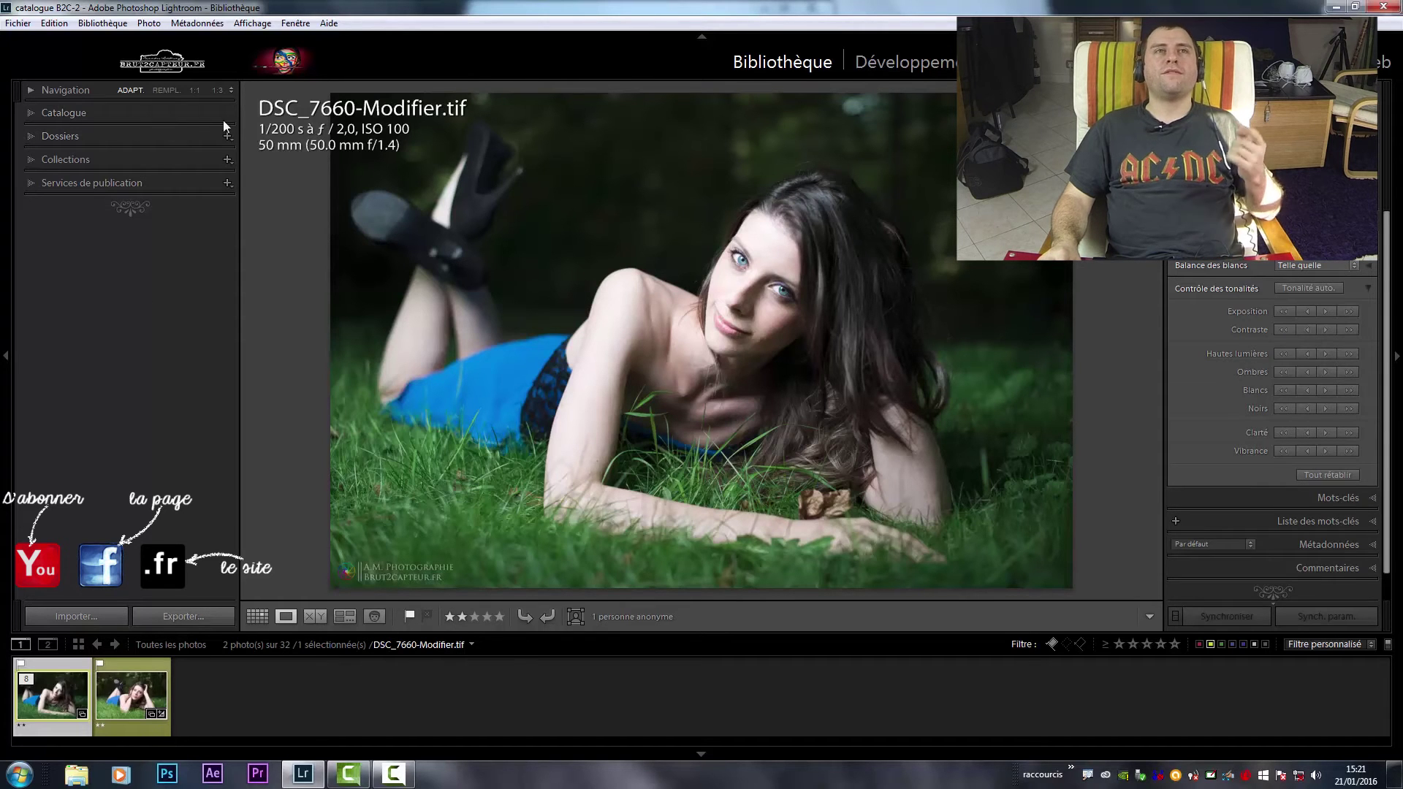
left_click(897, 62)
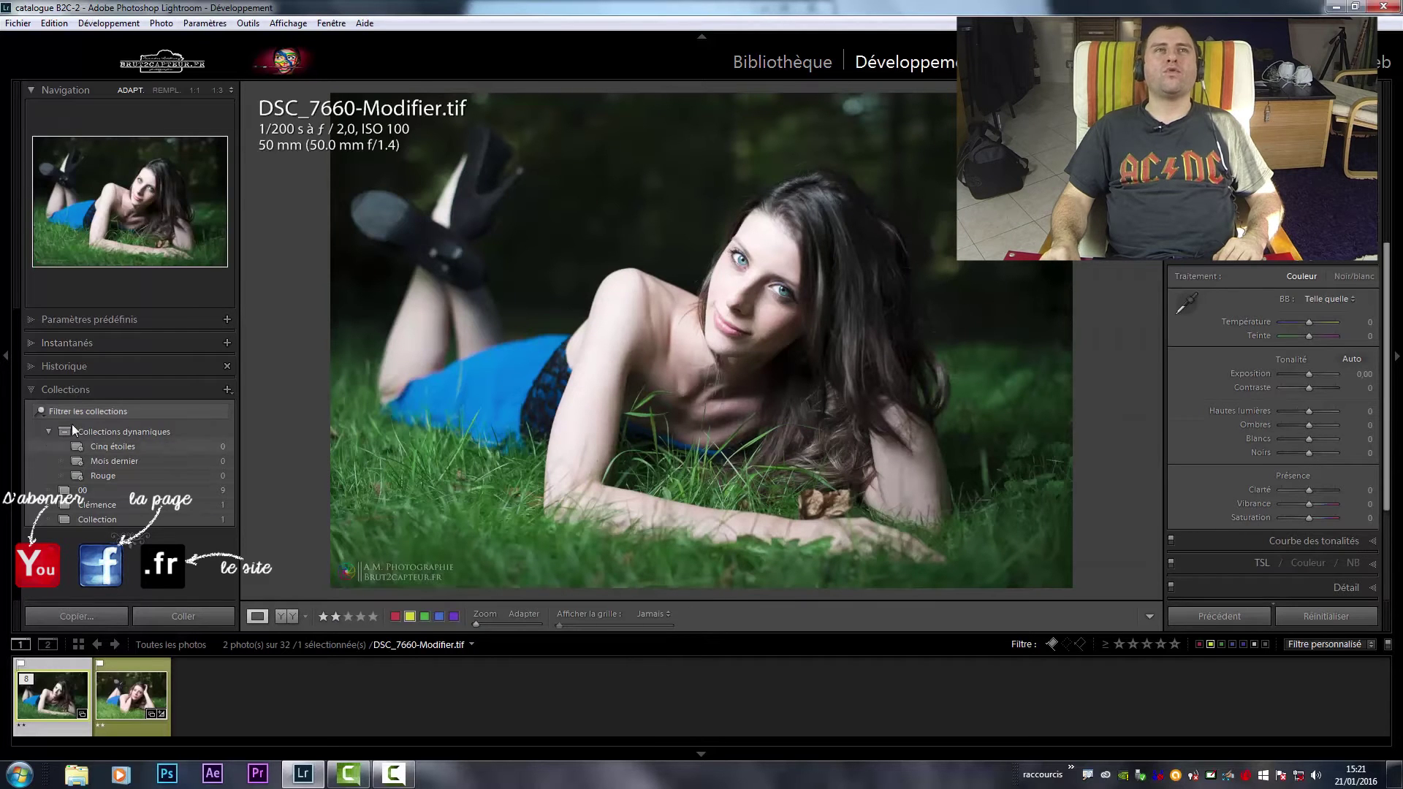
key("e")
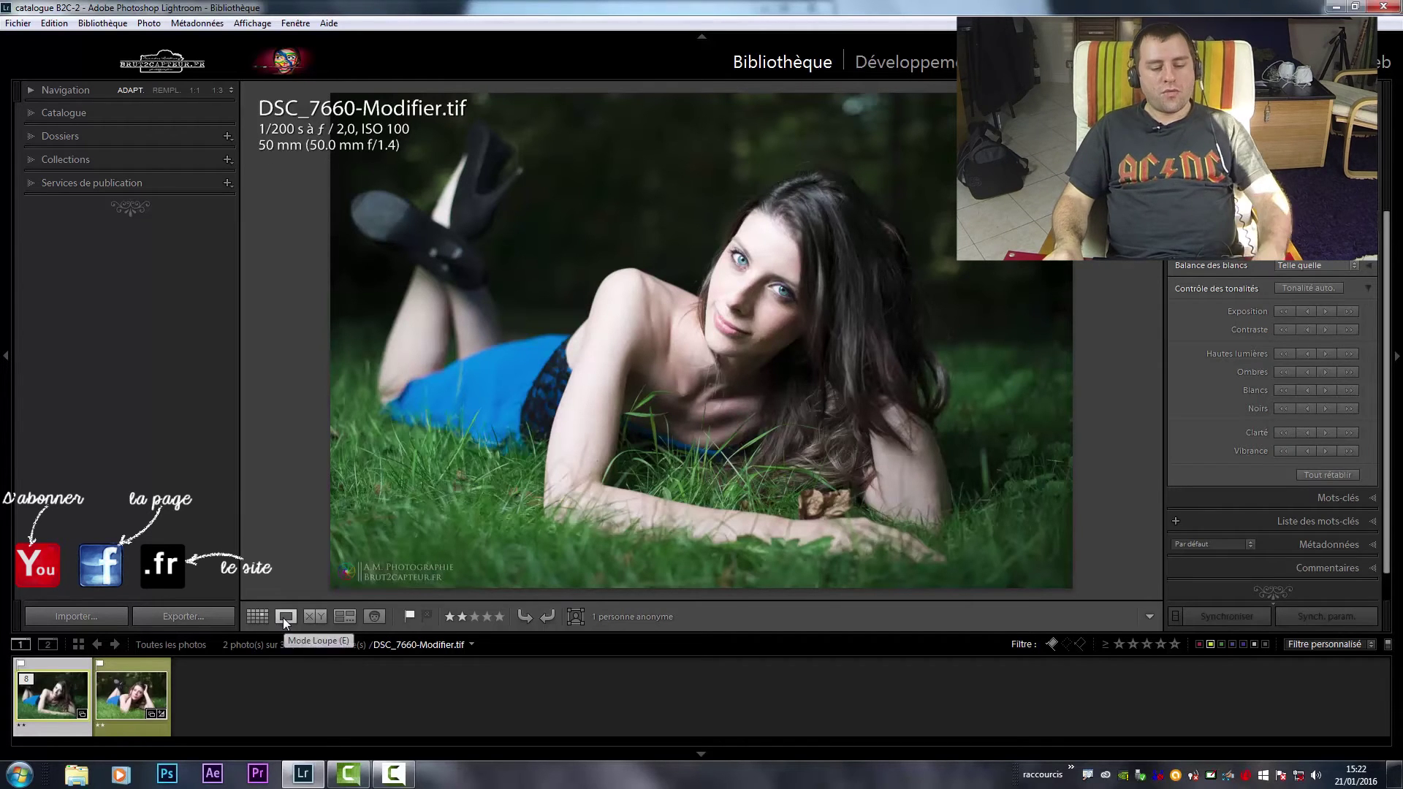
Select both flagged photos, expand the Collections panel and bring up its new-collection options
key("ctrl+a")
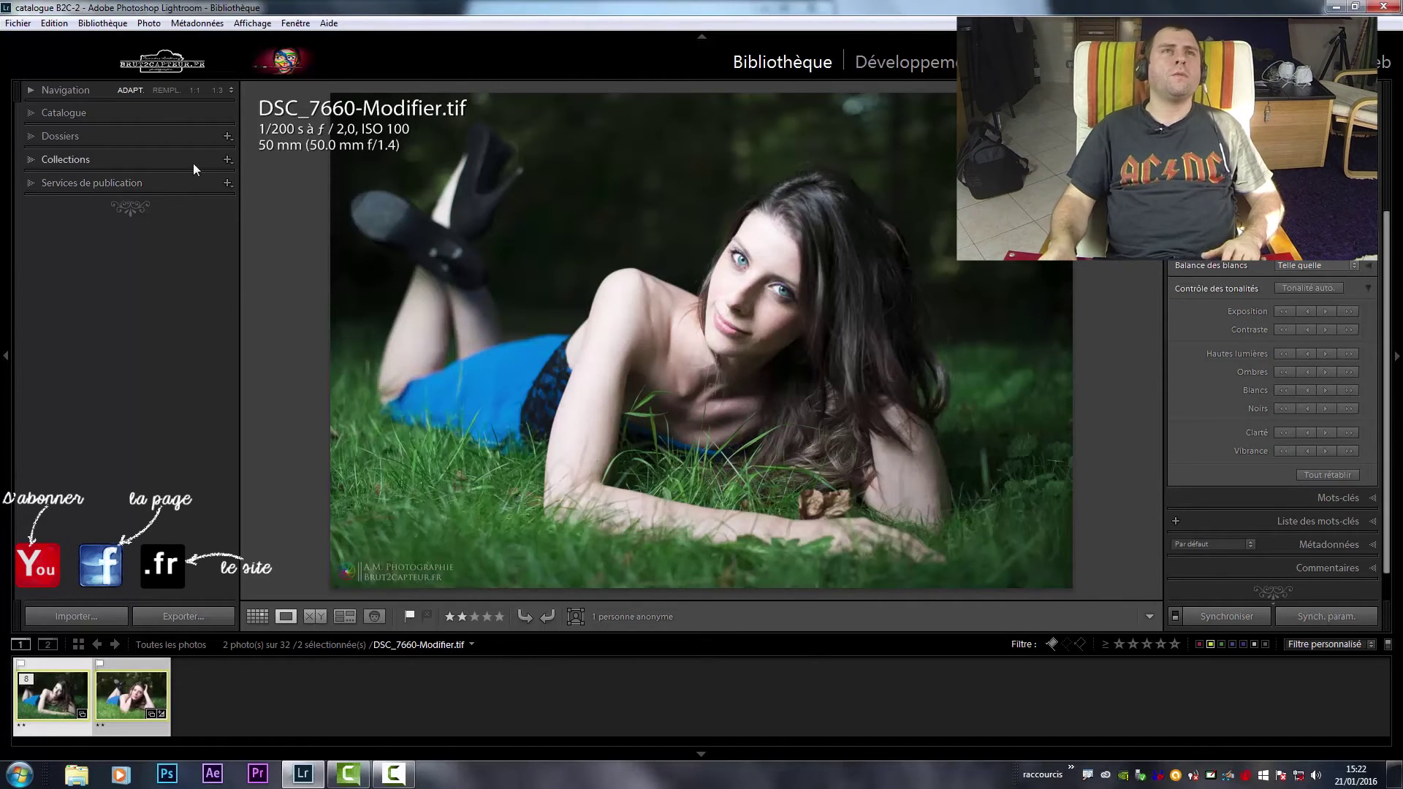
left_click(26, 160)
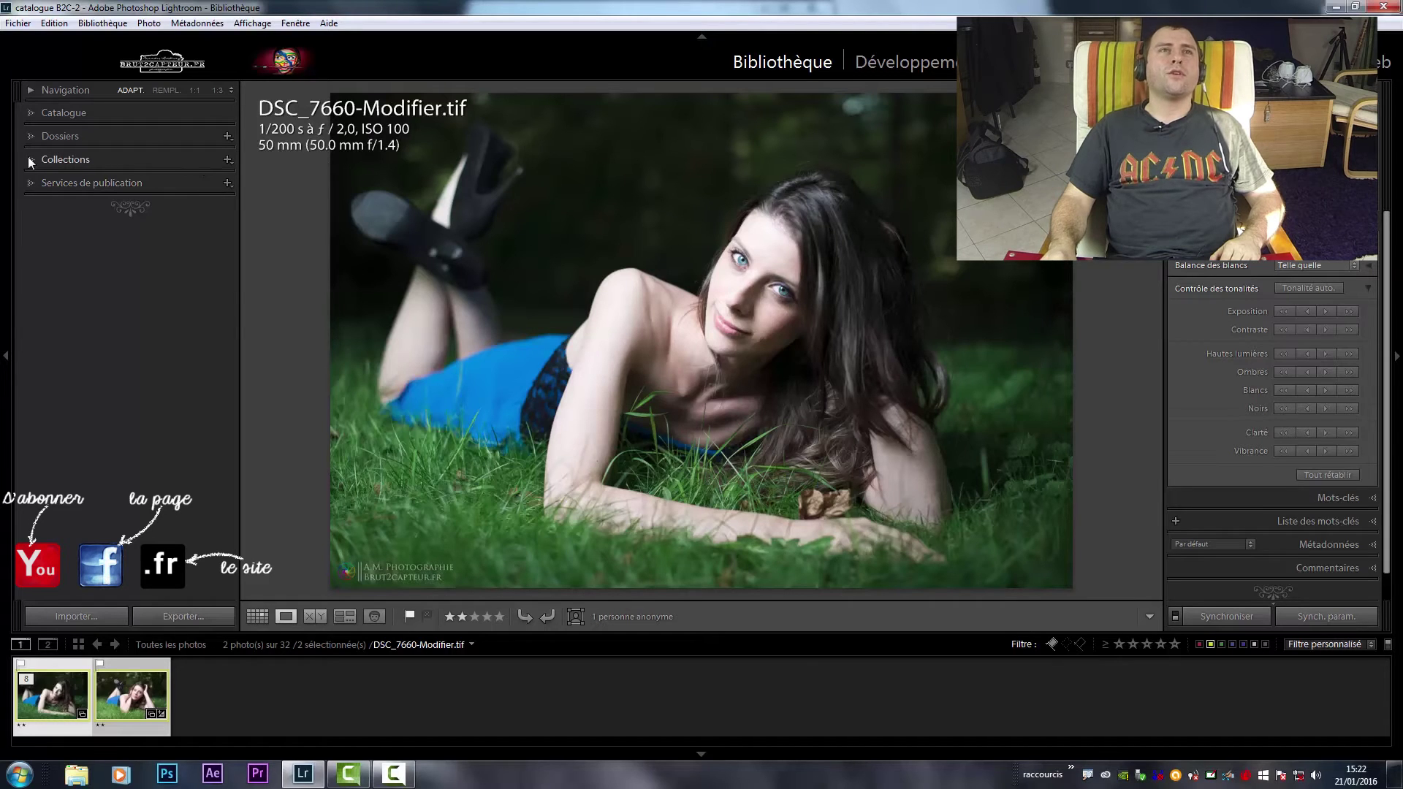
left_click(228, 159)
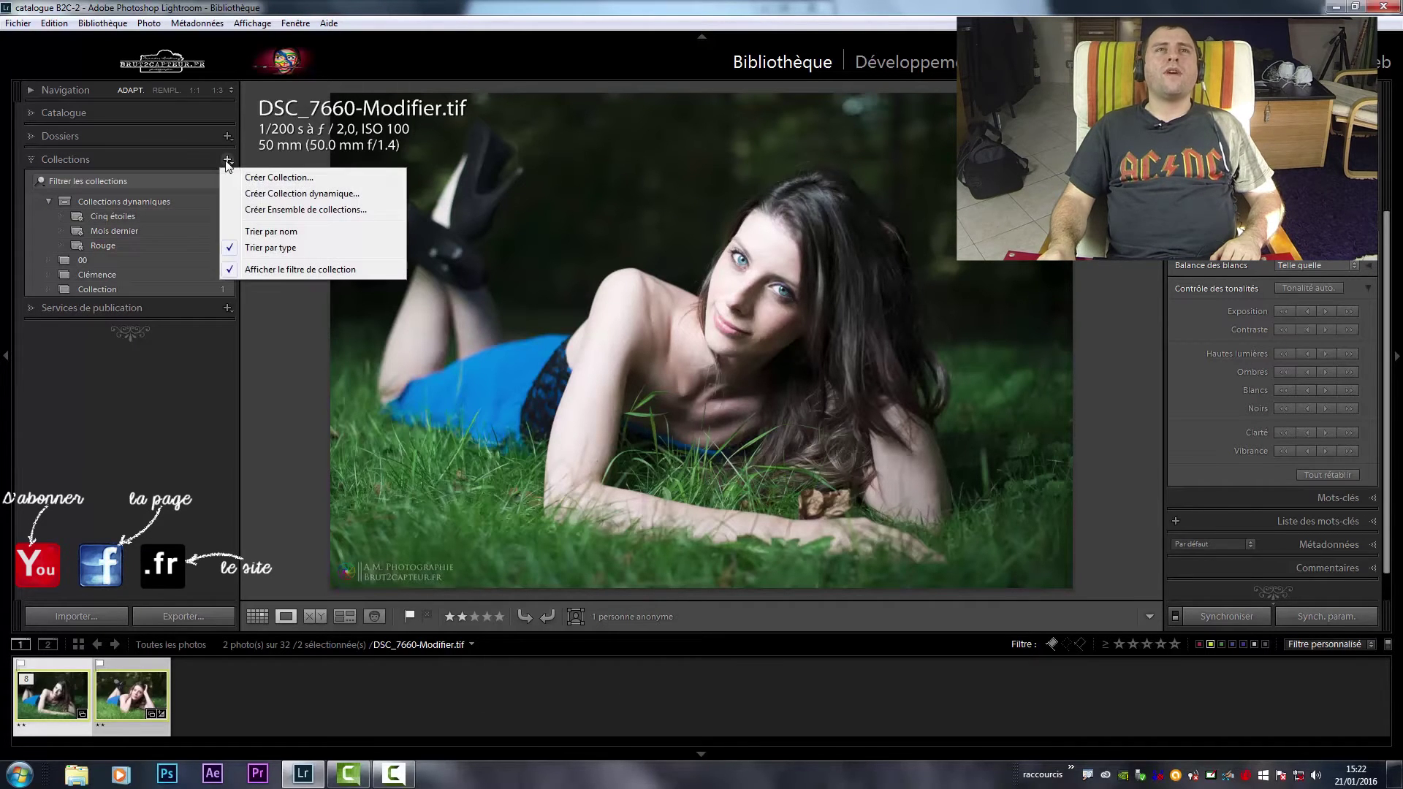
Name a new collection 'Exemple' and place it inside the Collections dynamiques set
key("ctrl+n")
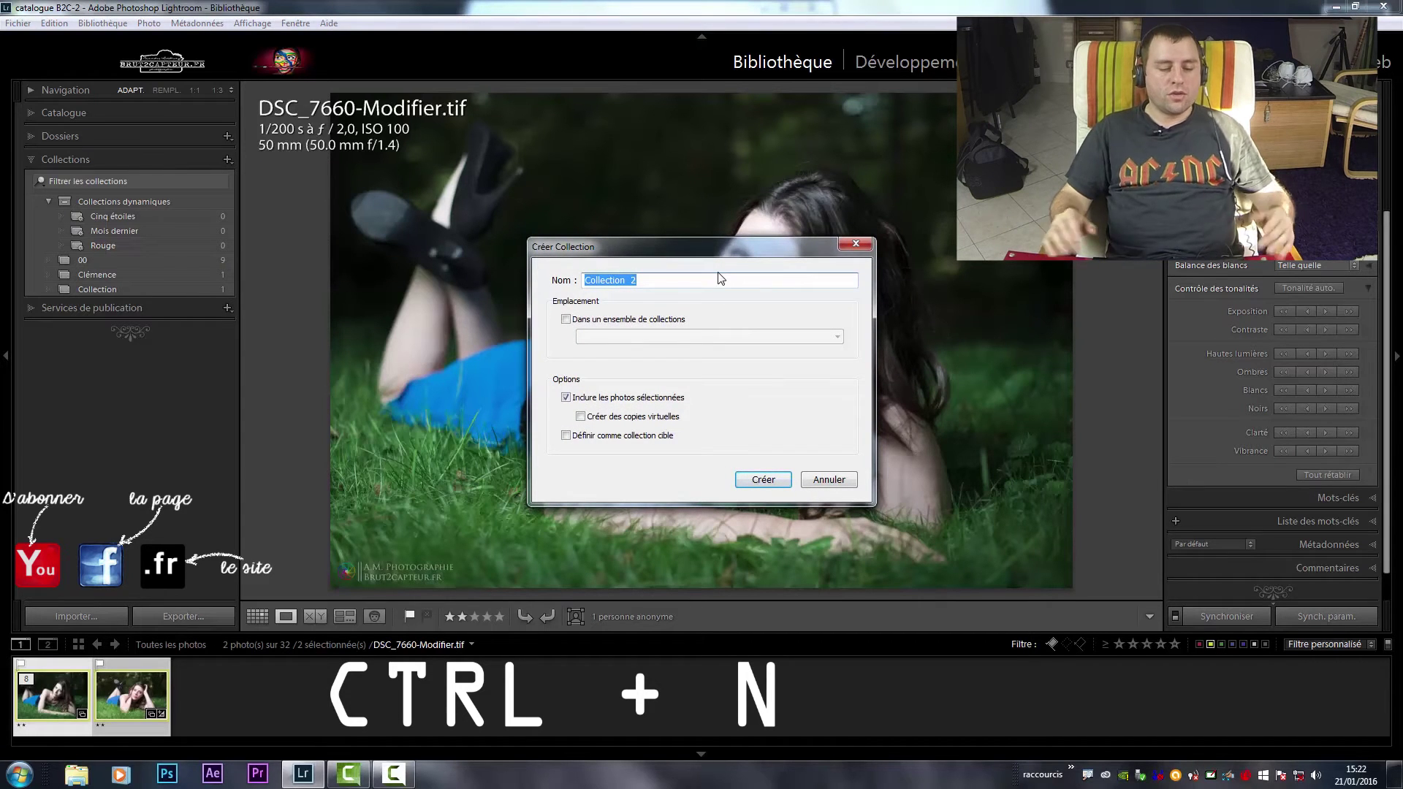
type("exEM")
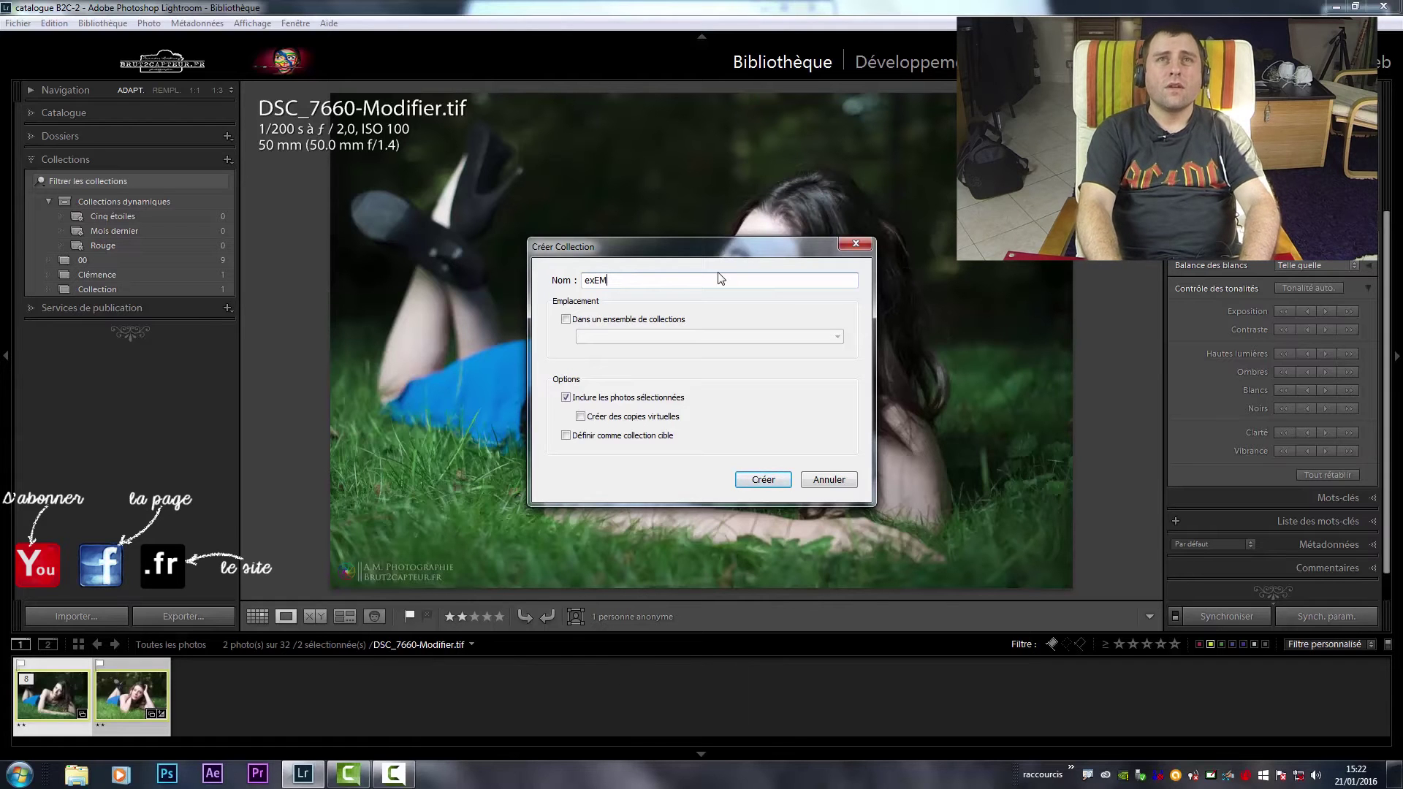
key("BackSpace")
key("BackSpace")
key("BackSpace")
key("BackSpace")
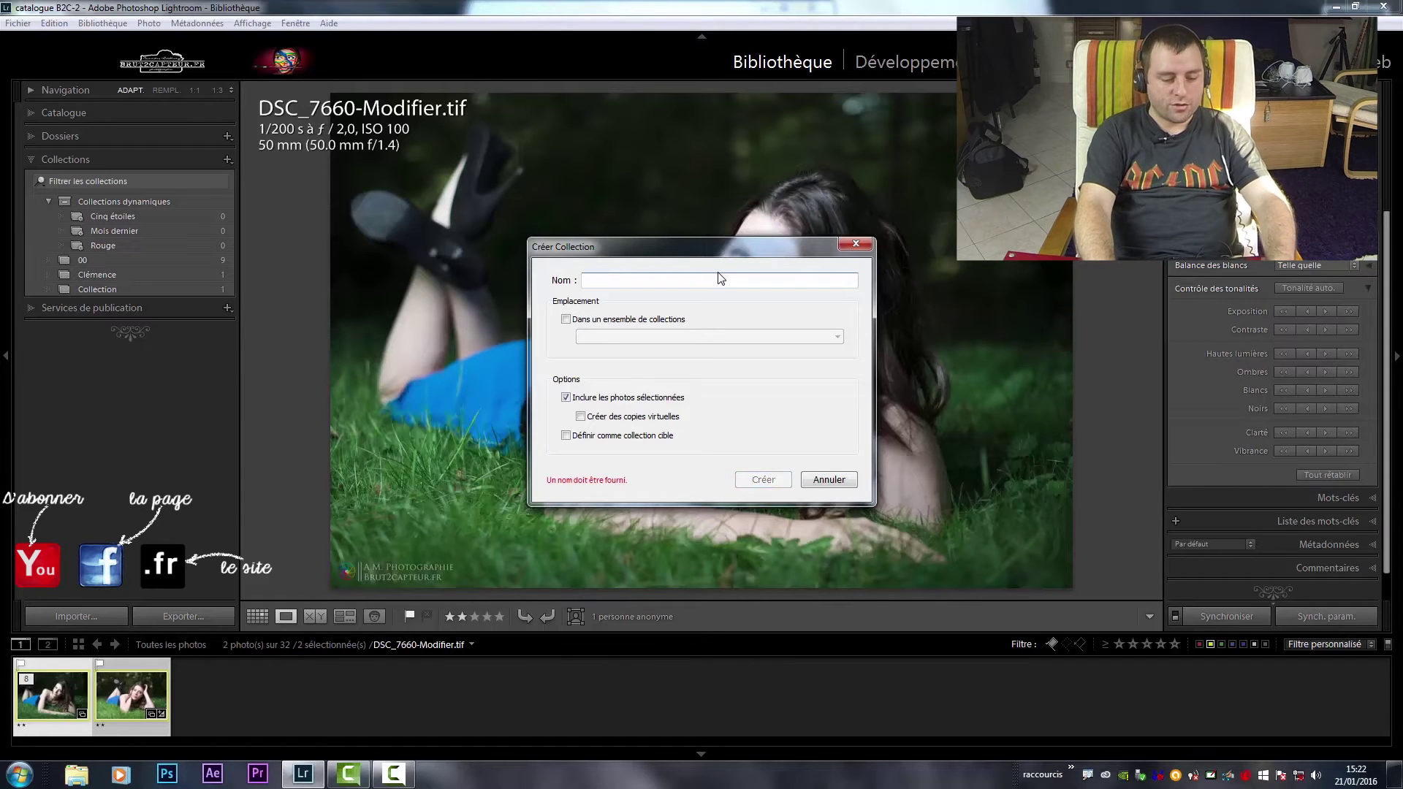
type("Exemple")
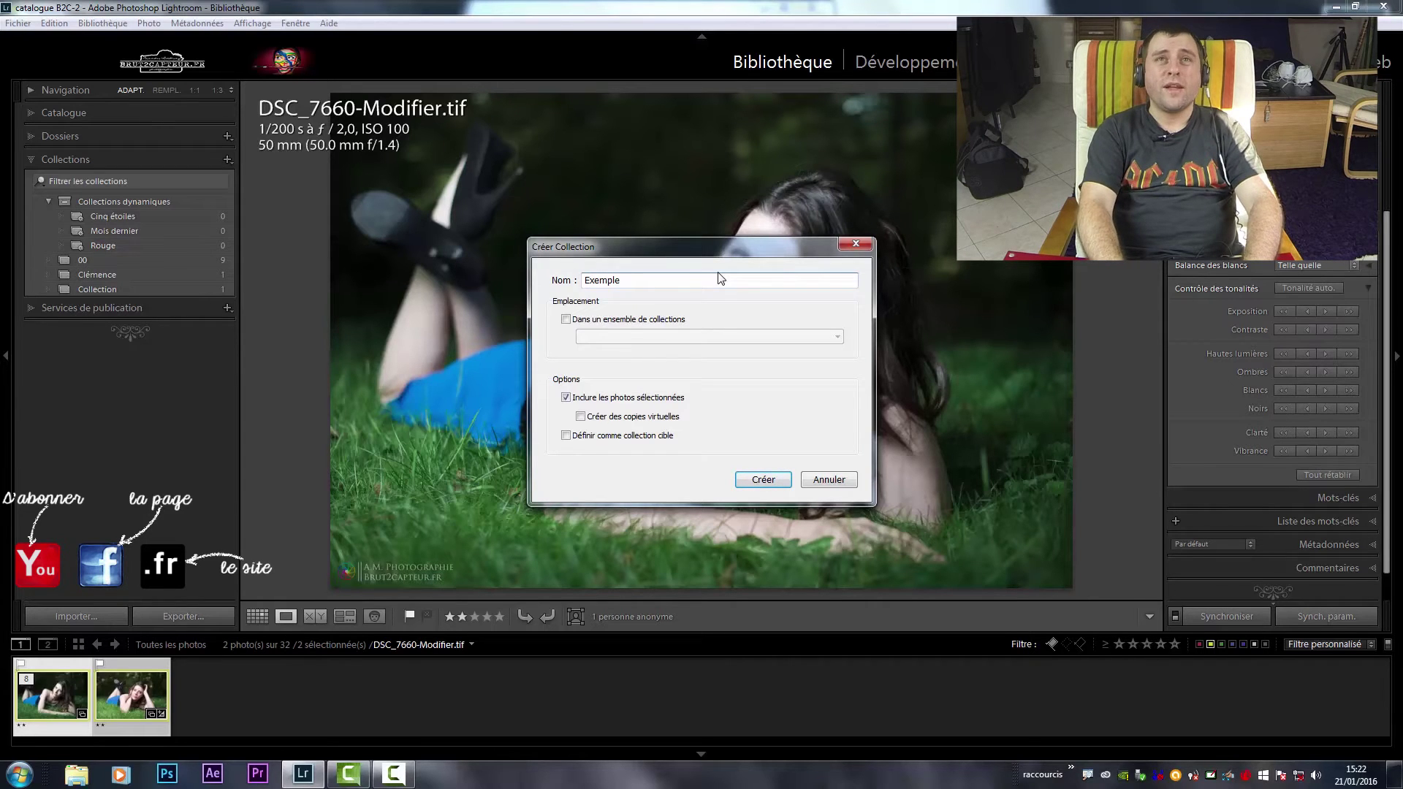
left_click(647, 320)
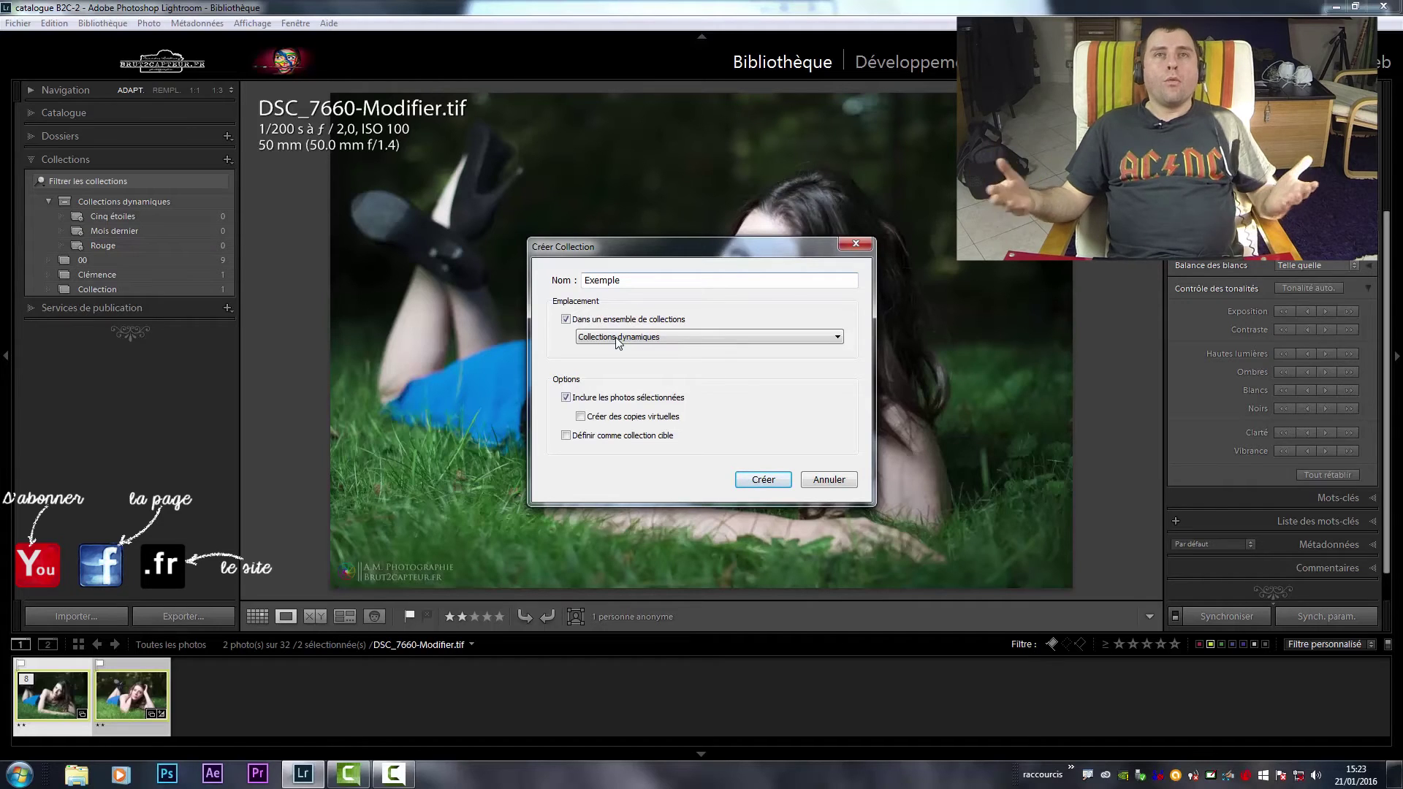
Check the available collection sets, then untick 'Dans un ensemble de collections' for Exemple
left_click(620, 338)
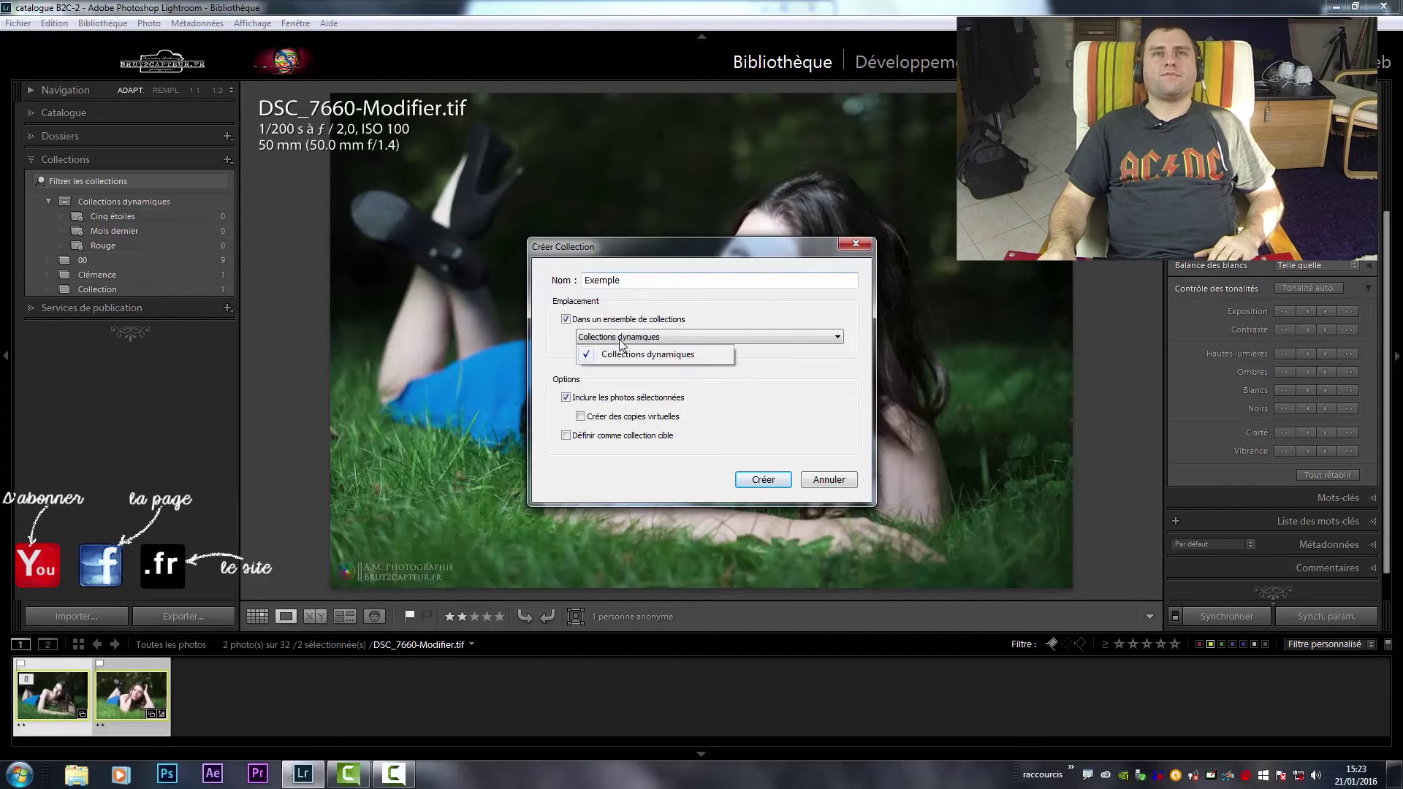
left_click(612, 323)
left_click(565, 320)
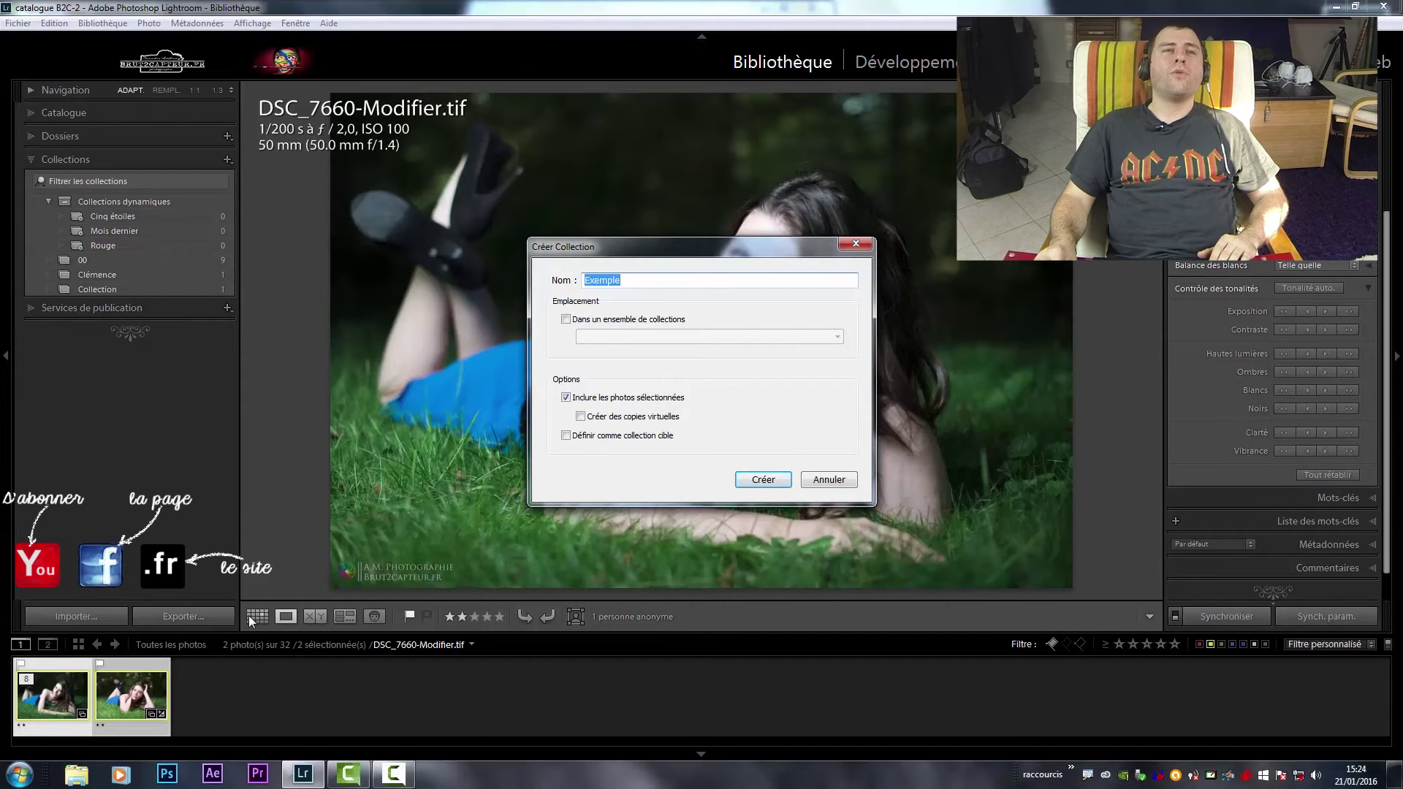
Rename the collection 'Exemple B2C', exclude the selected photos, and create it empty
left_click(644, 283)
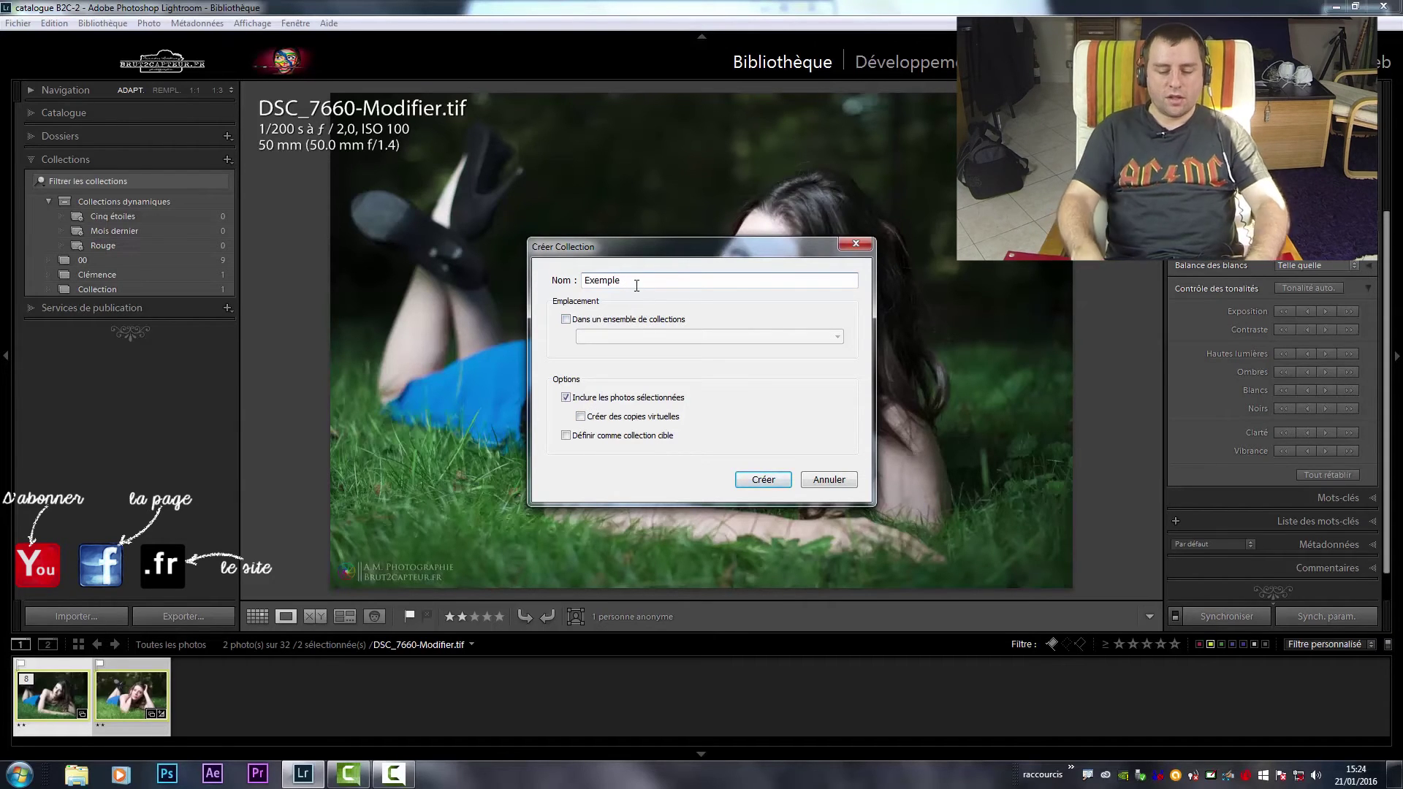
type("BC")
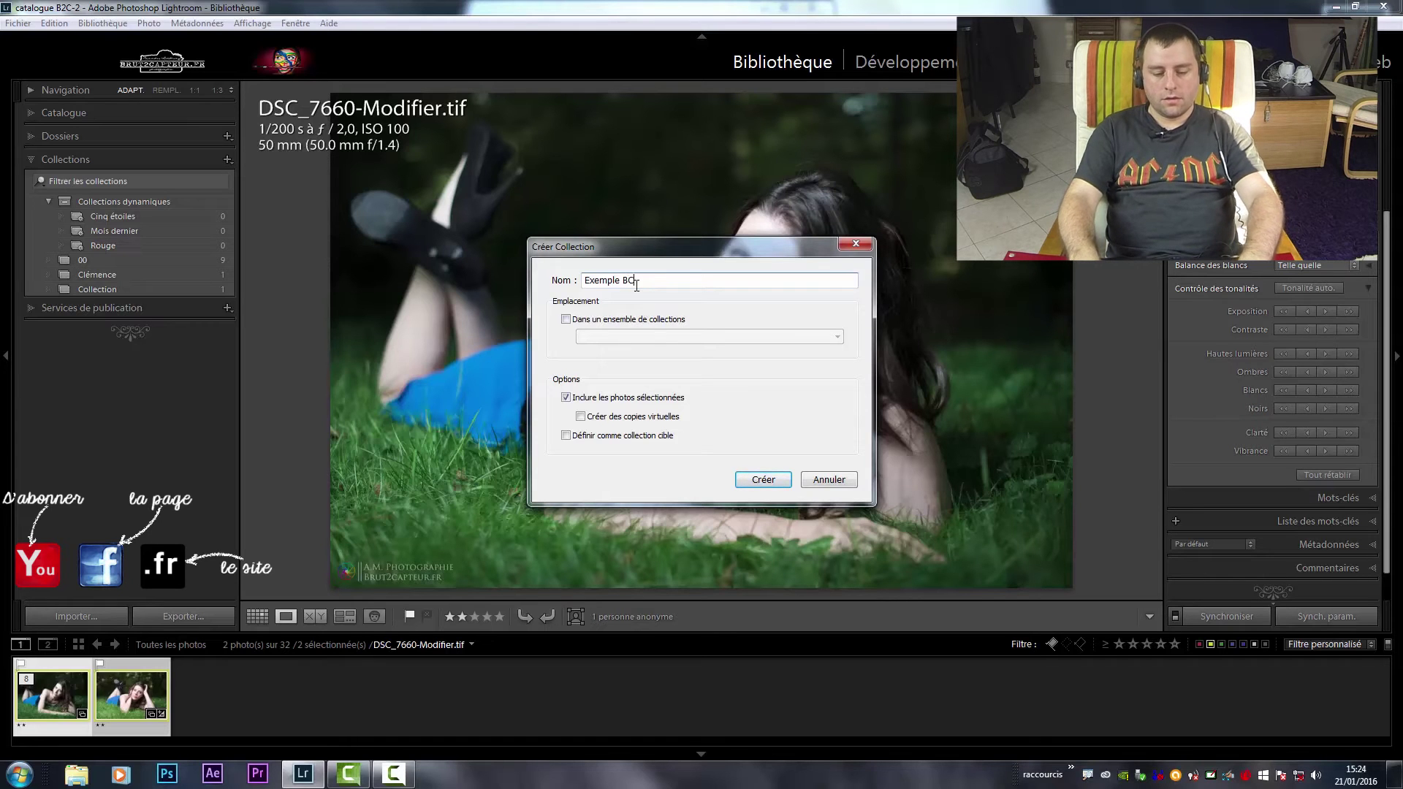
key("BackSpace")
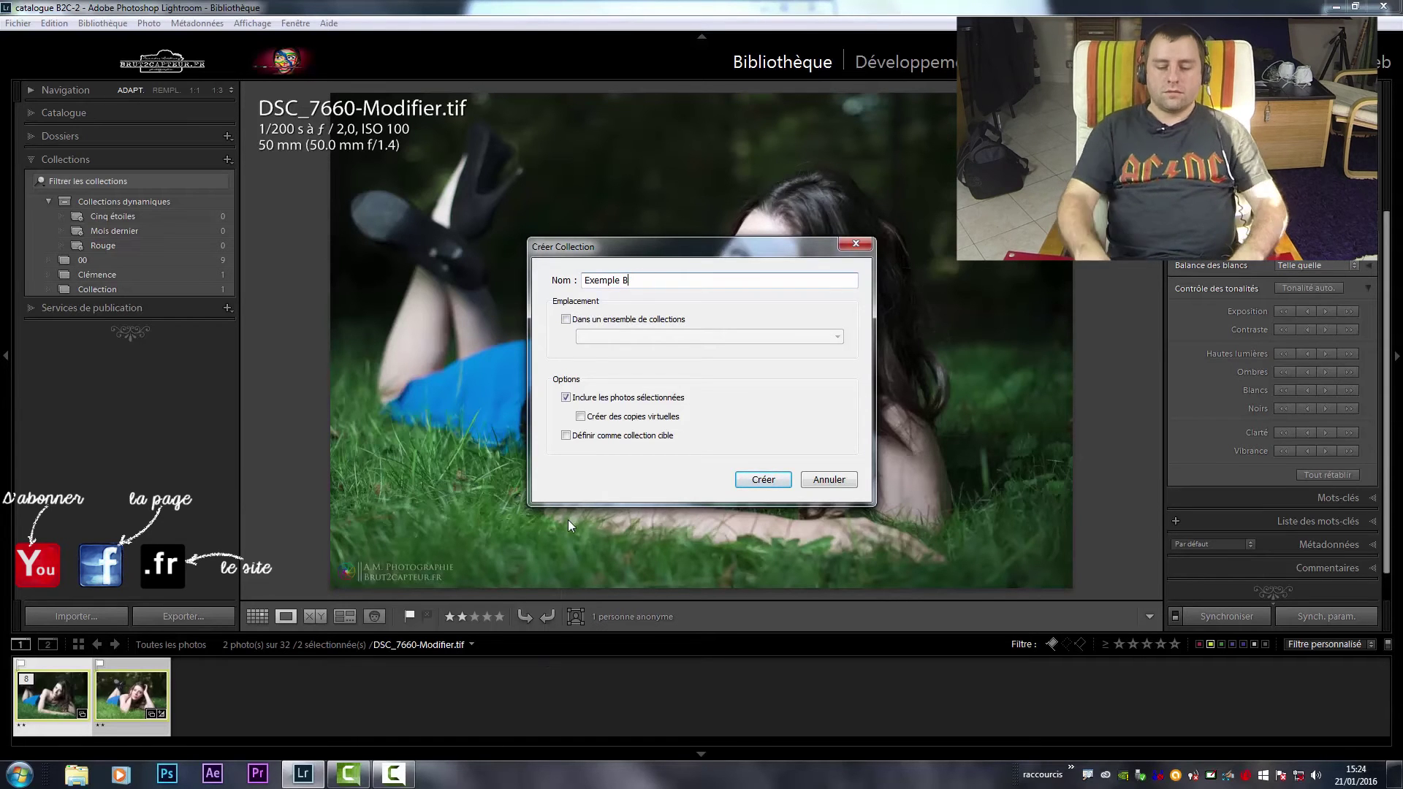
type("2C")
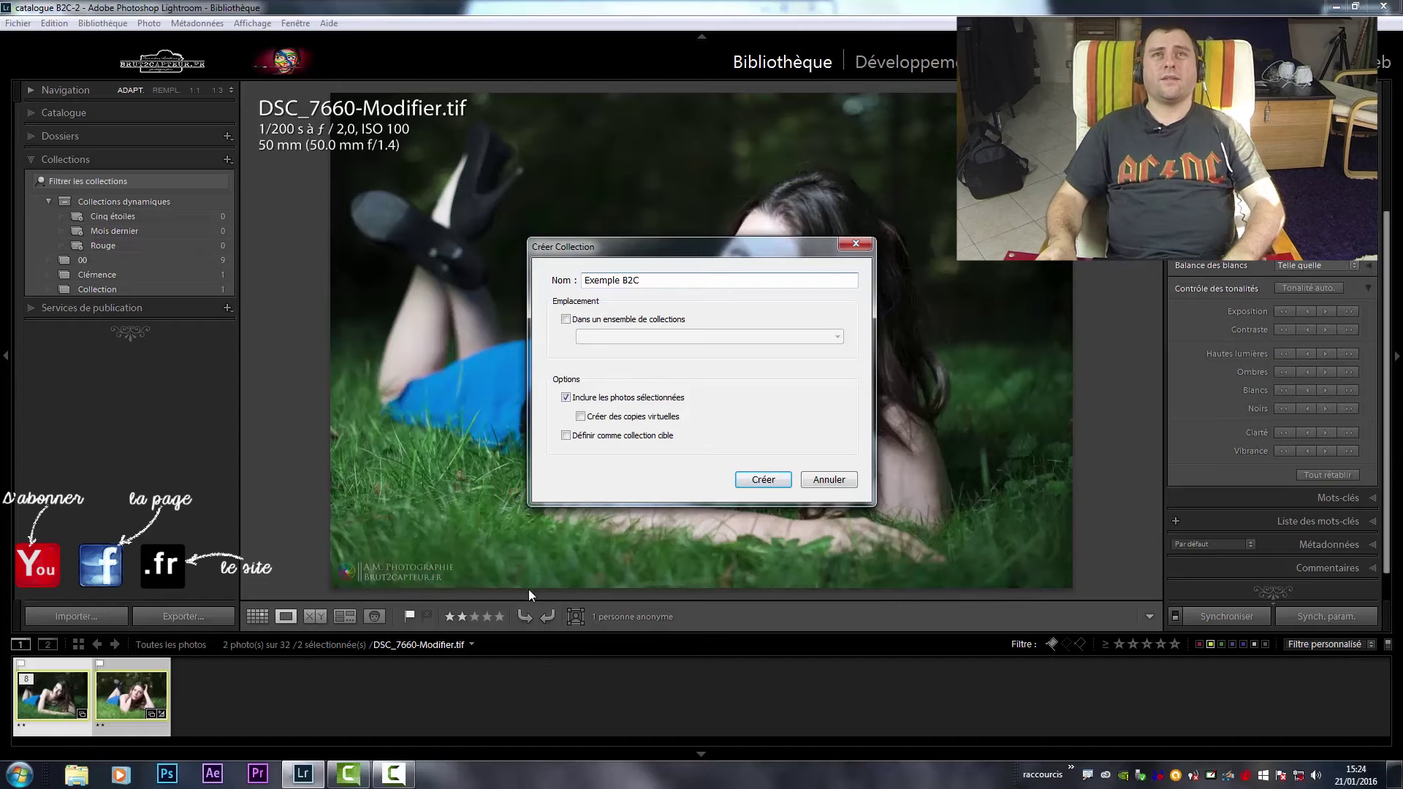
left_click(611, 399)
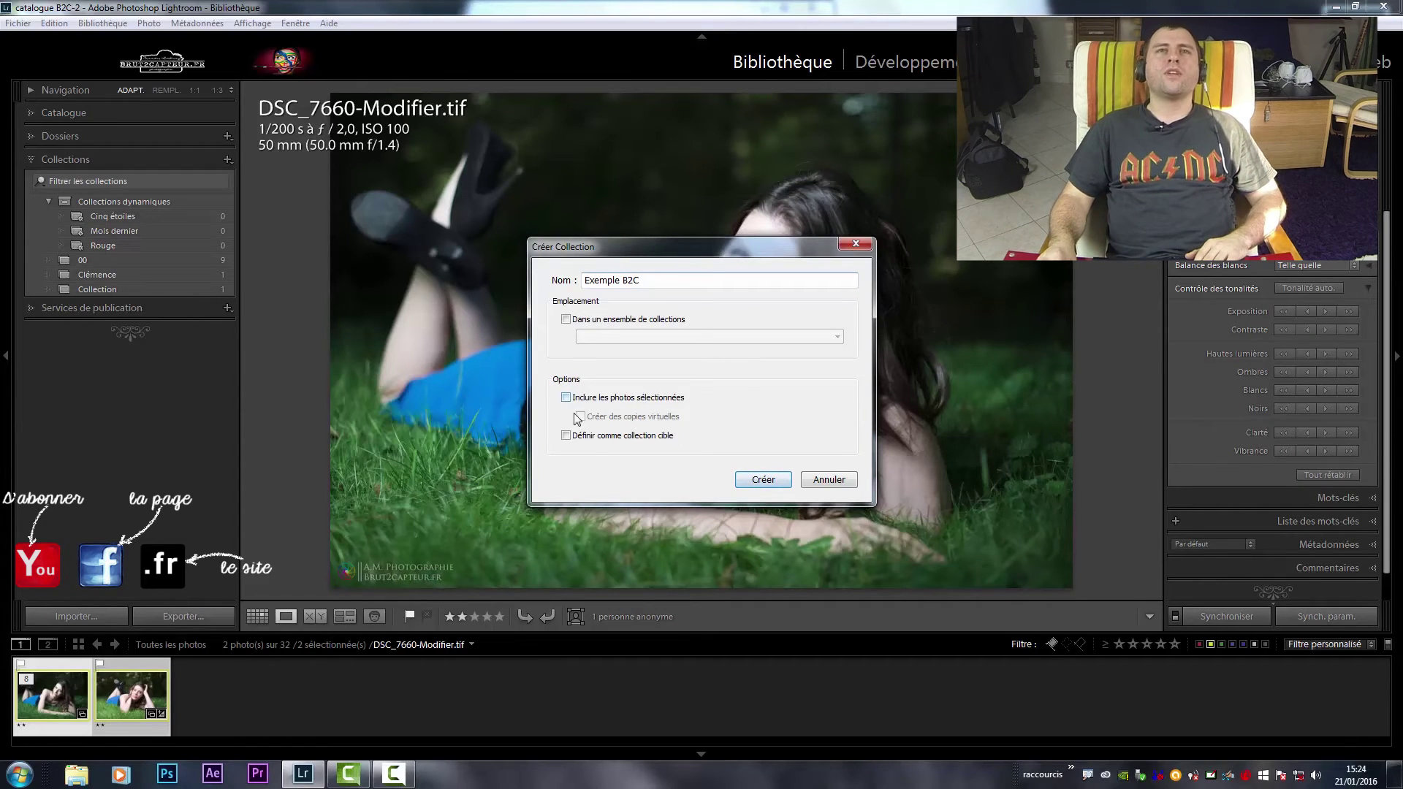
left_click(764, 480)
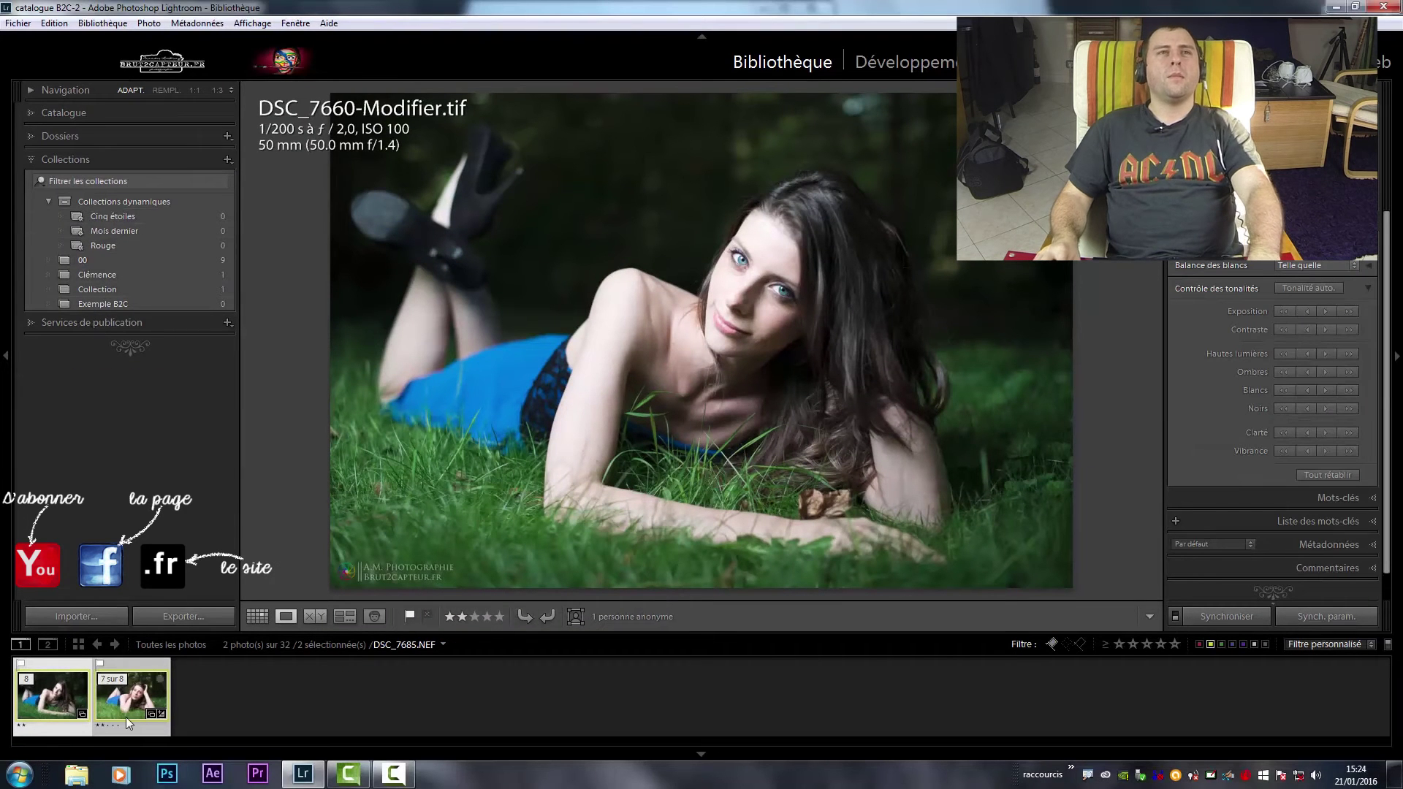
mouse_move(51, 697)
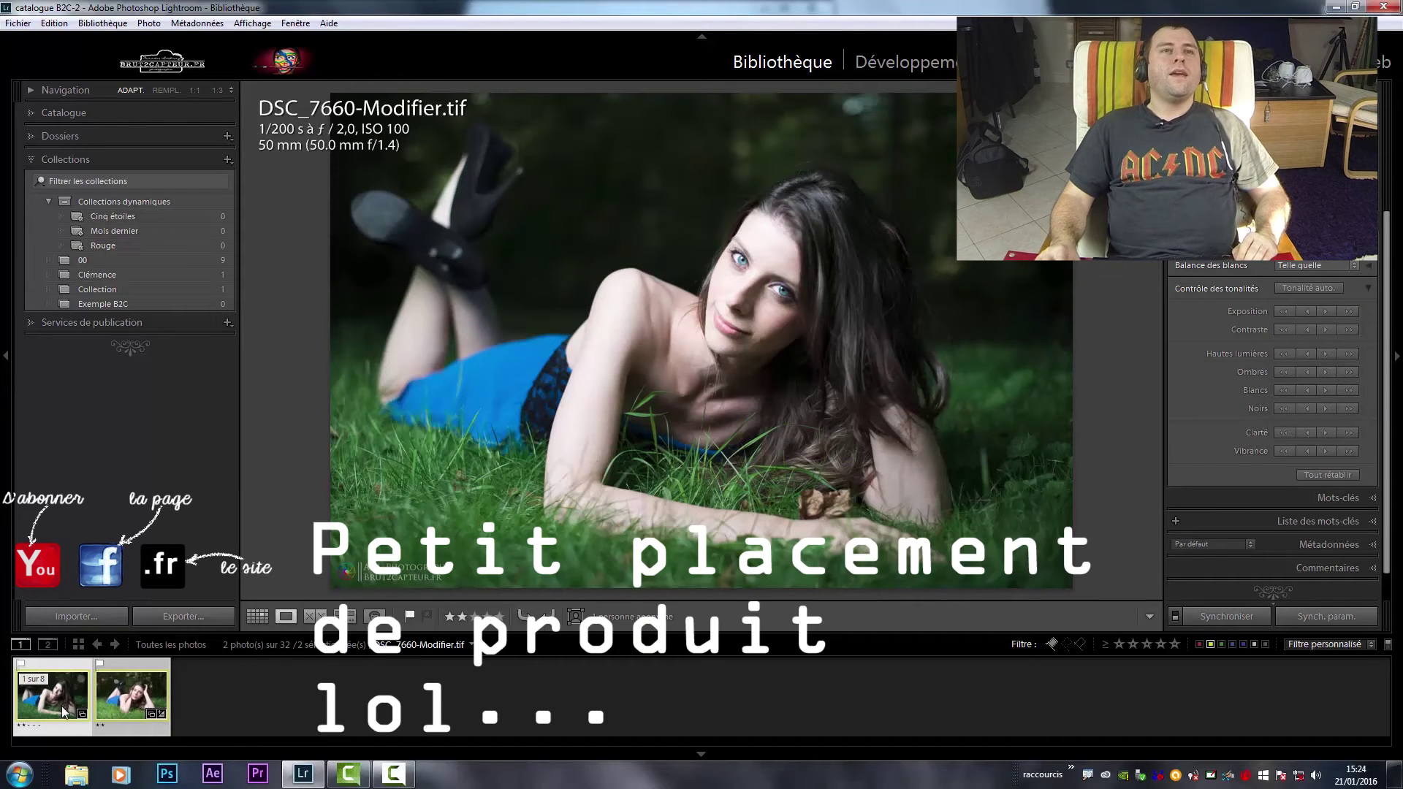
Drag the two flagged picks from the filmstrip onto the Exemple B2C collection
left_click_drag(80, 627, 98, 306)
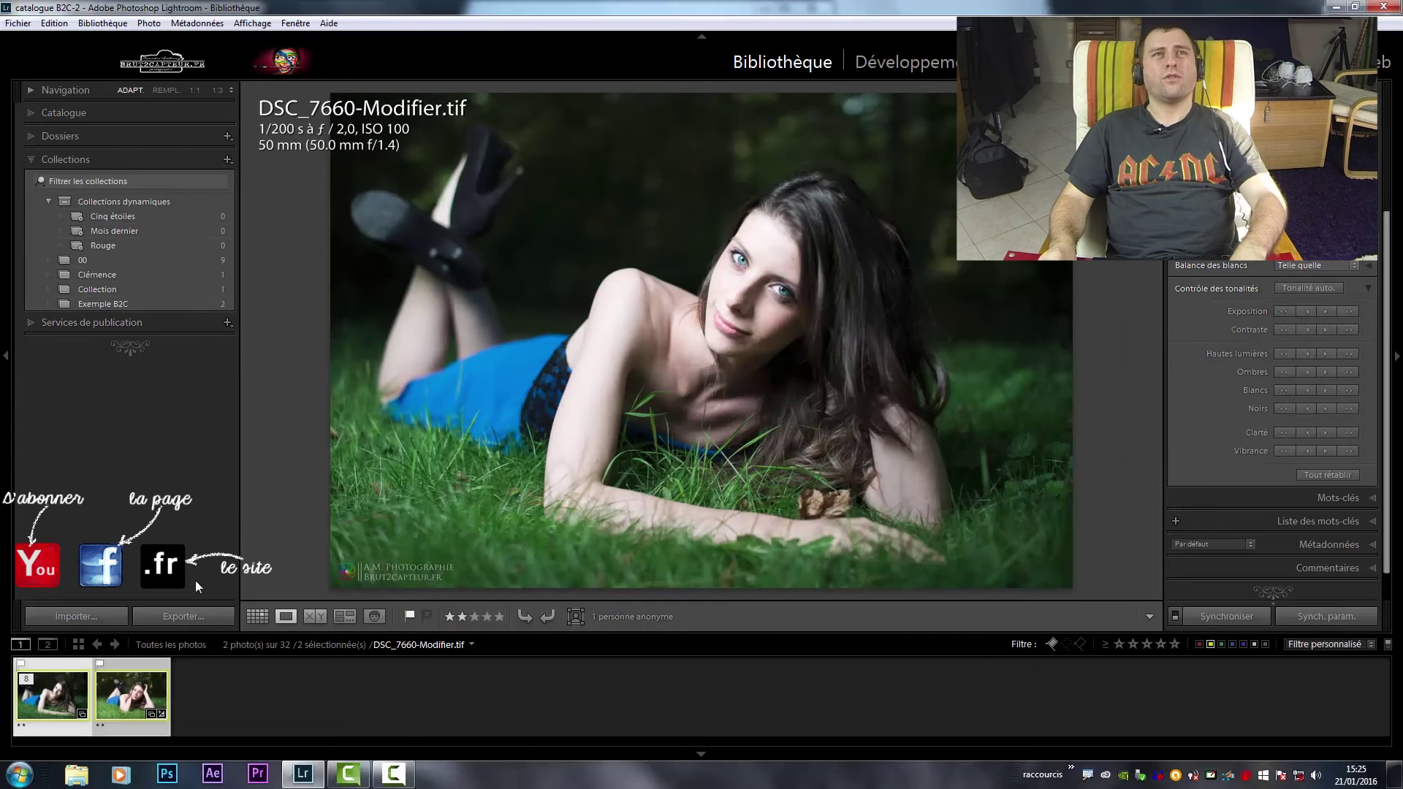
left_click(245, 696)
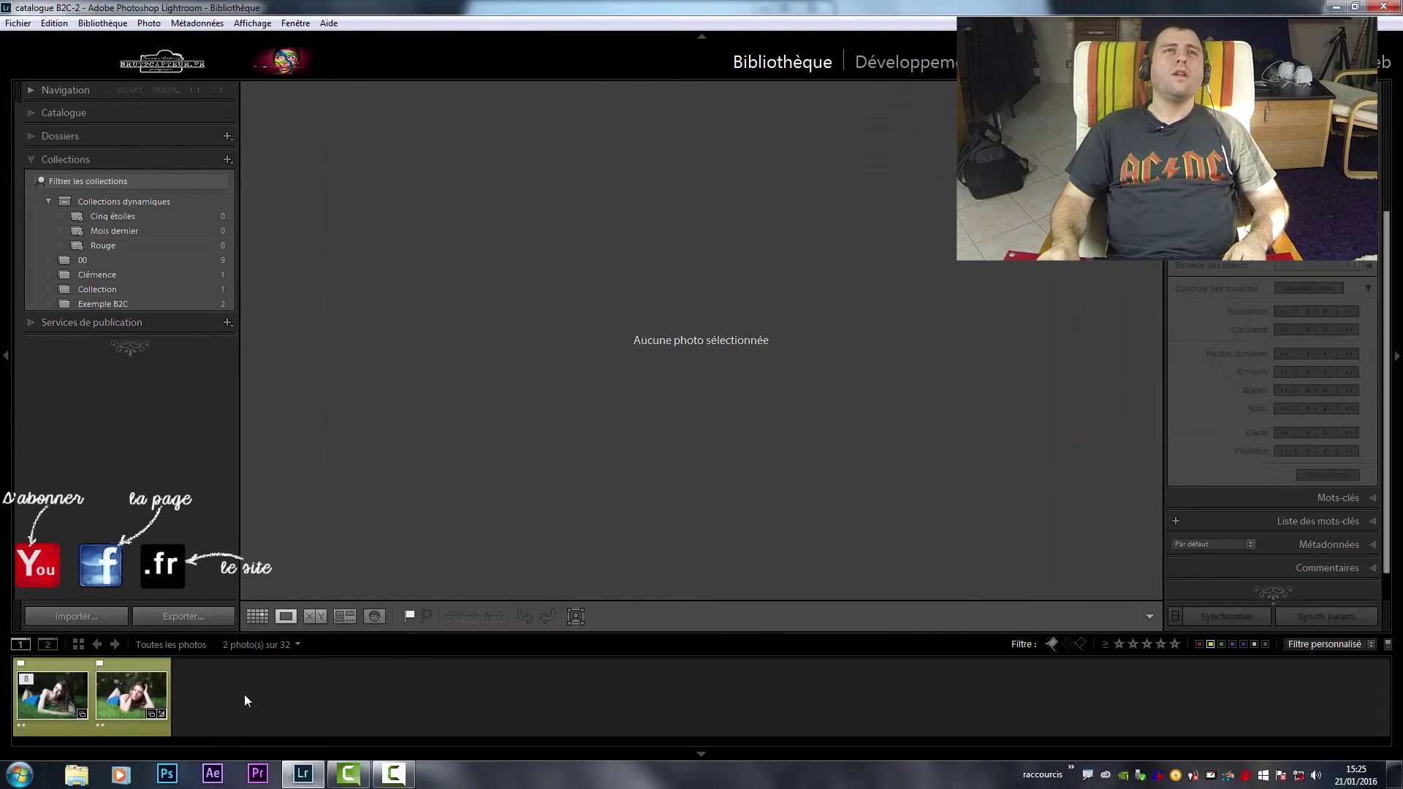
left_click(150, 705)
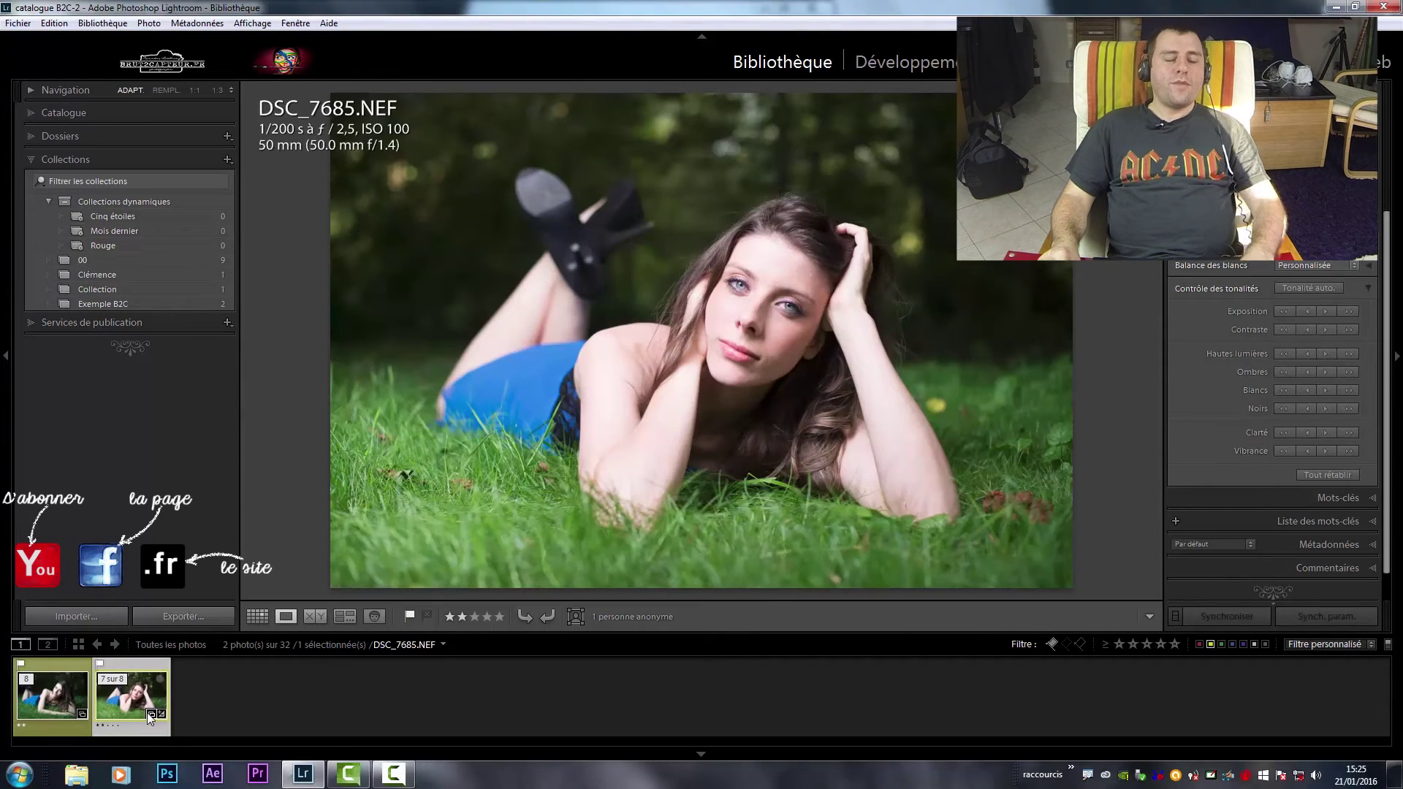
left_click(60, 711, "ctrl")
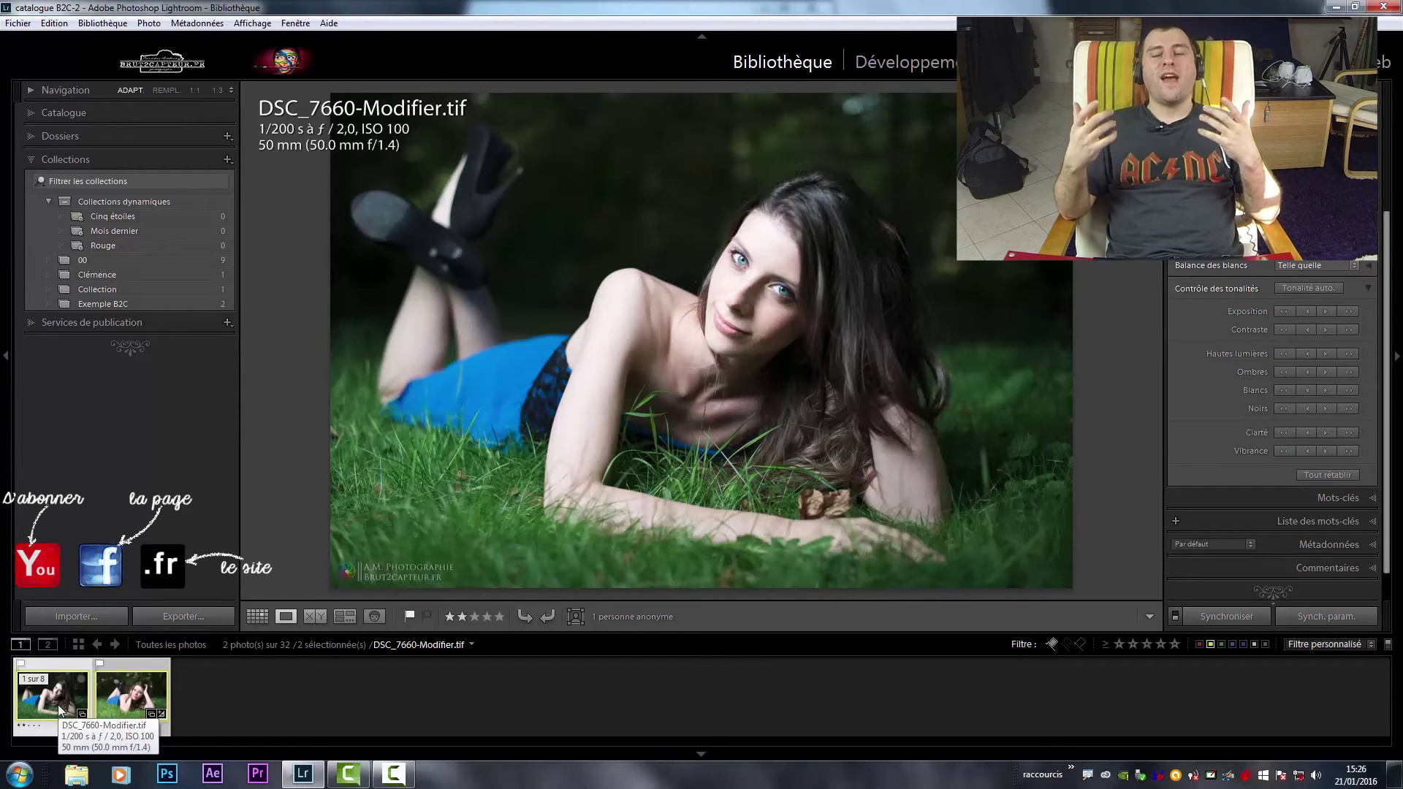
left_click(884, 68)
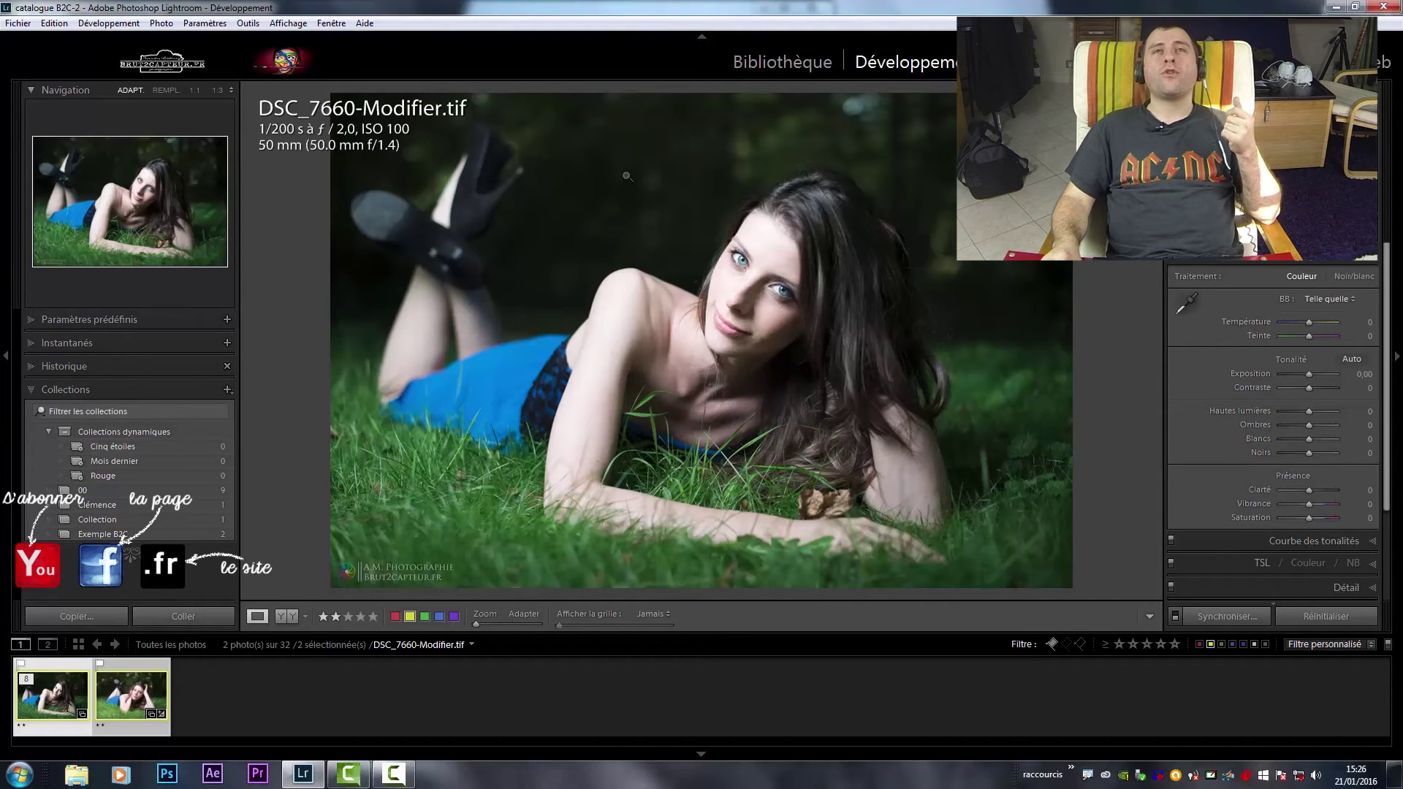
left_click(760, 64)
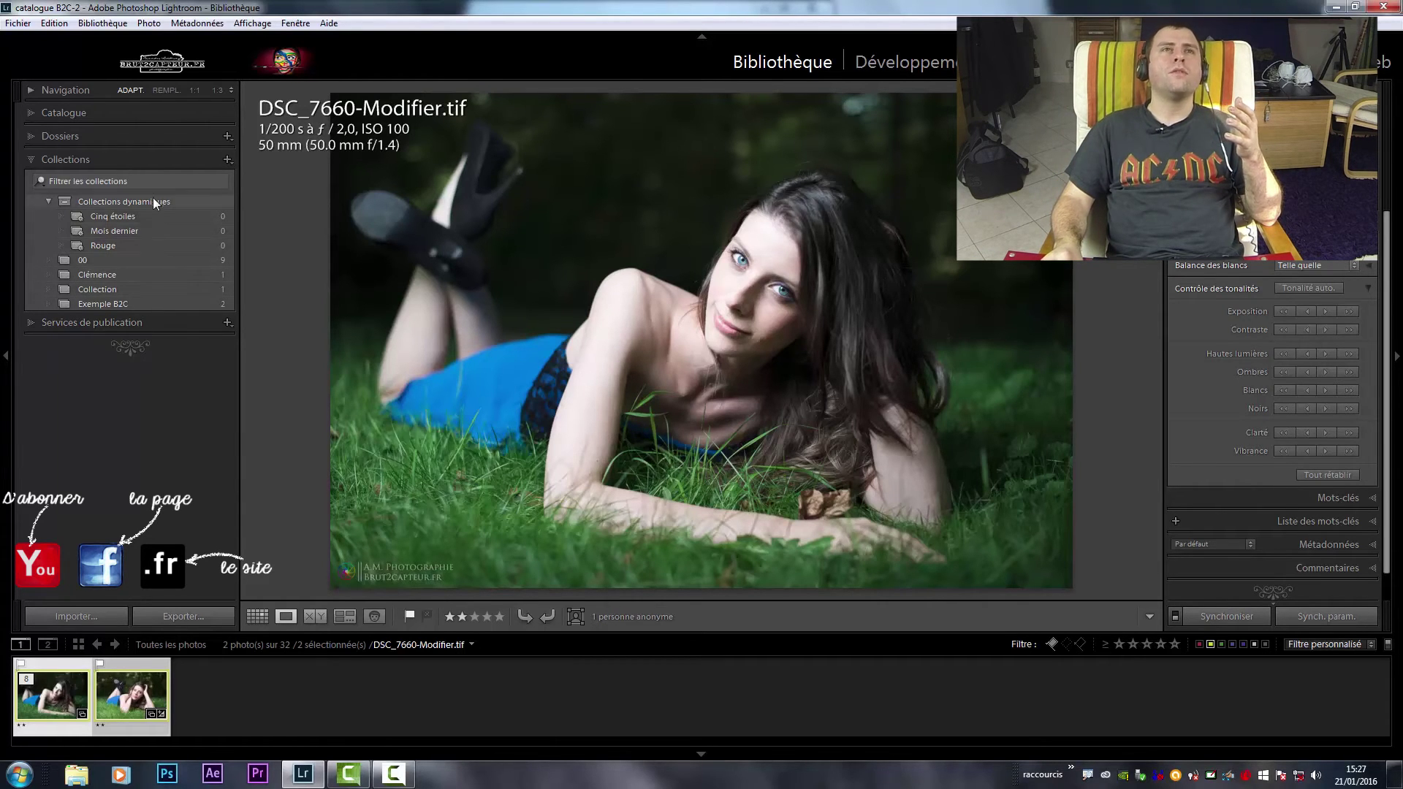
Create a collection set named SHOOT from the Collections panel's + menu
left_click(230, 161)
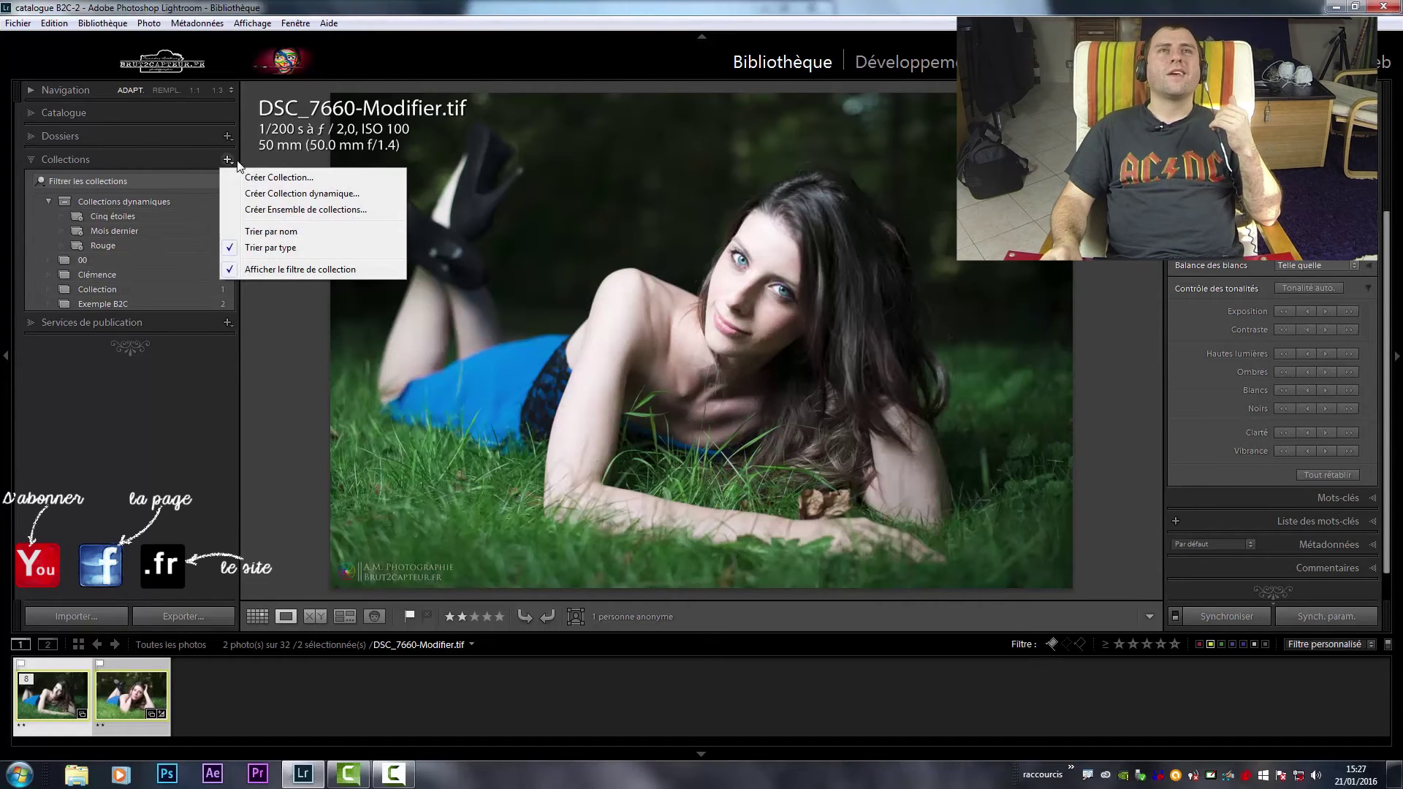
left_click(271, 210)
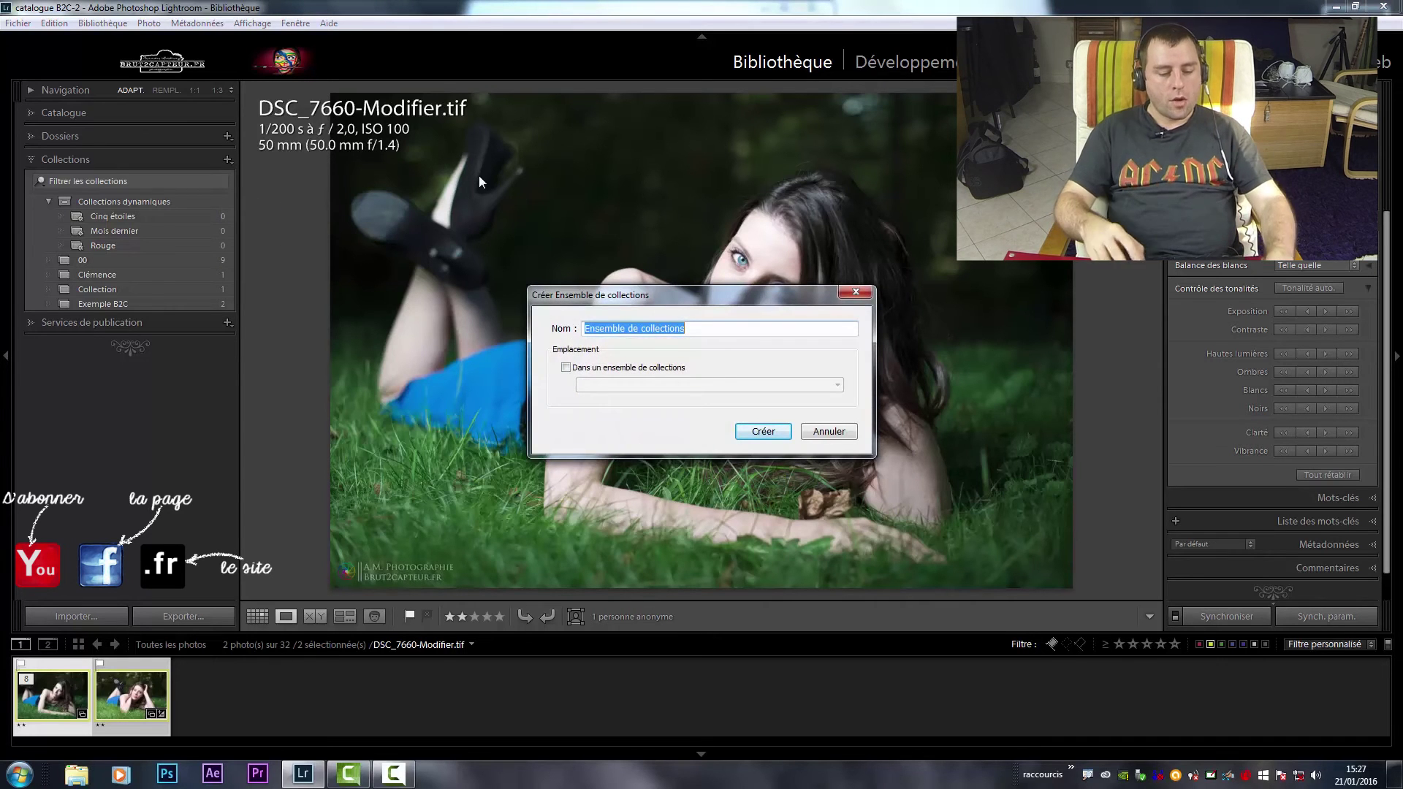
type("SHOO")
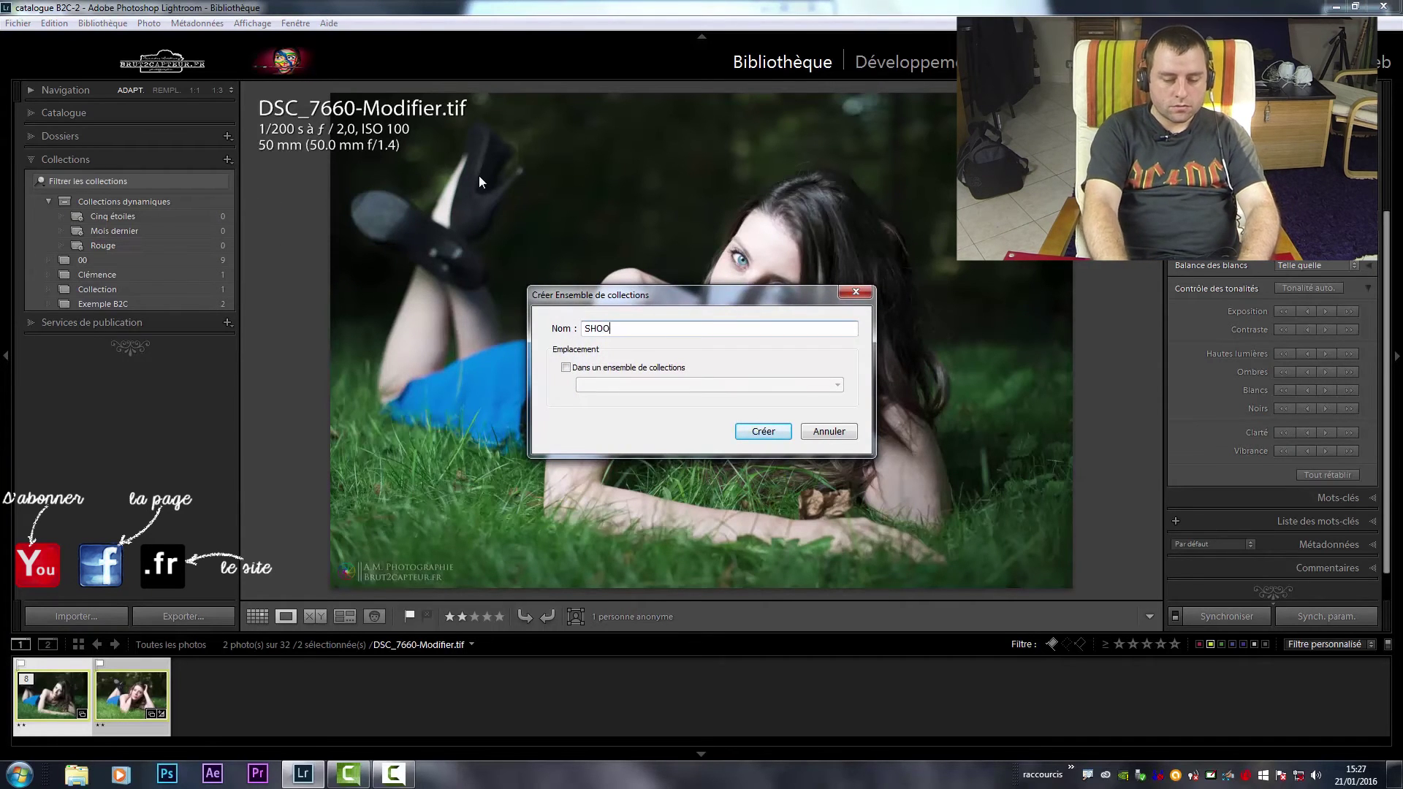
type("T")
key("Return")
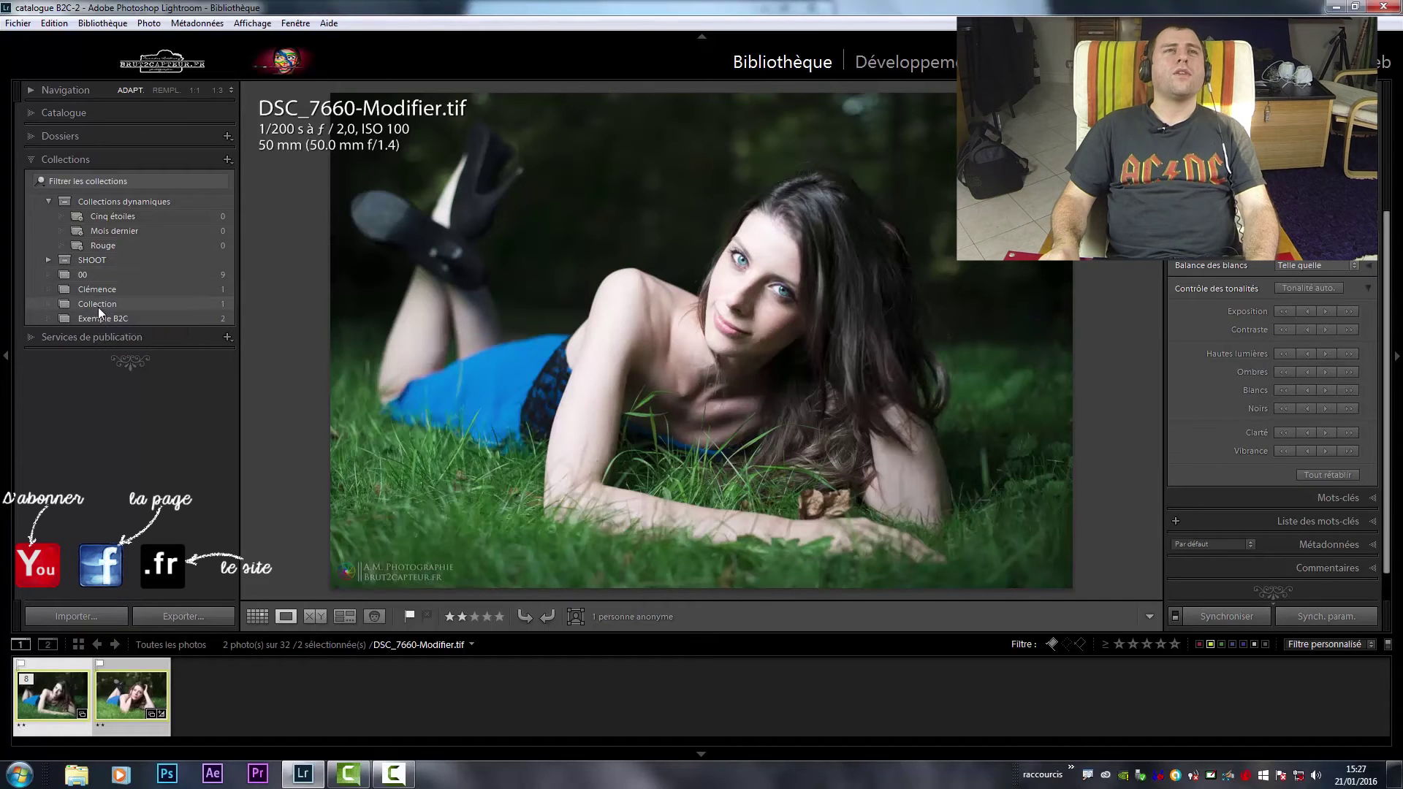
Move the Exemple B2C and Clémence collections into the SHOOT collection set
left_click_drag(98, 317, 101, 258)
left_click(52, 260)
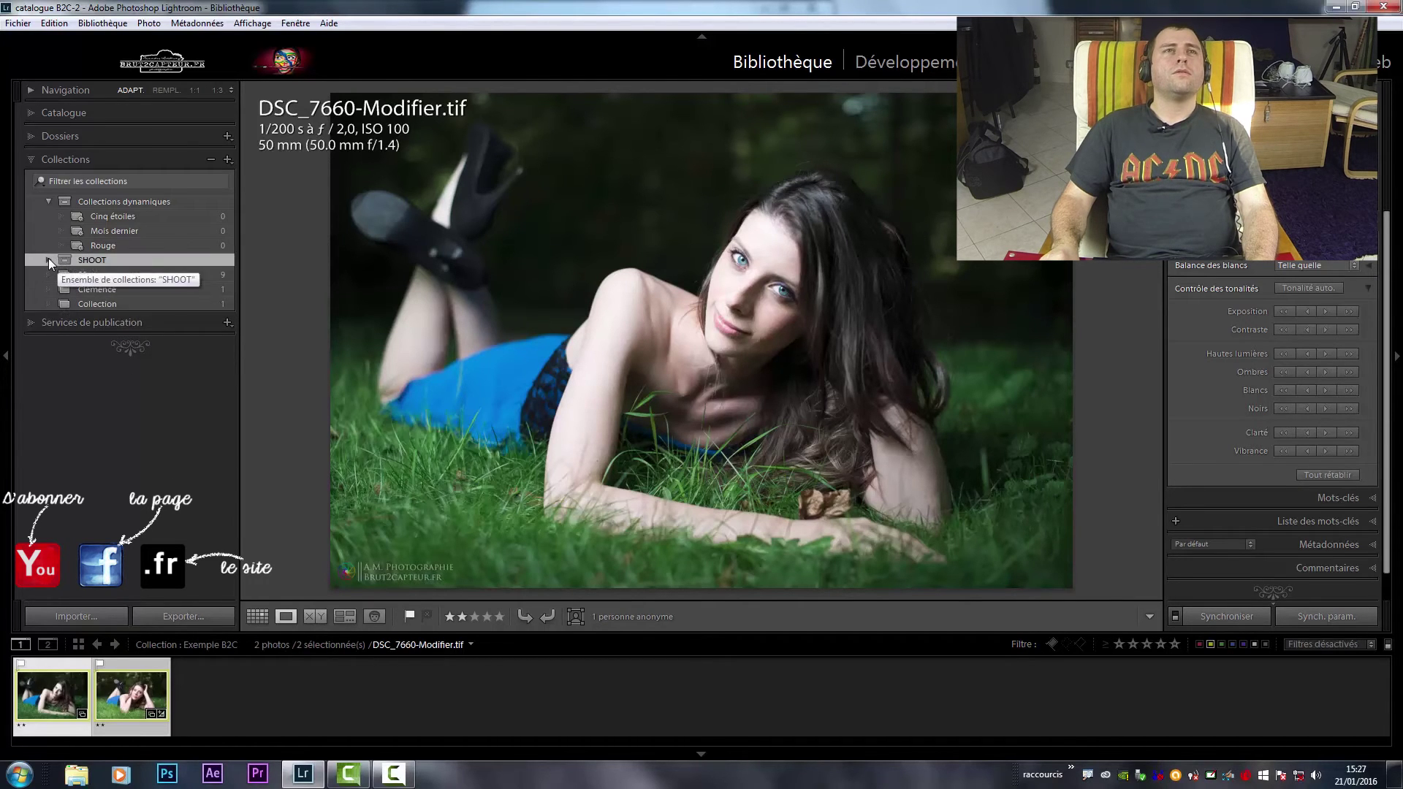
left_click(48, 260)
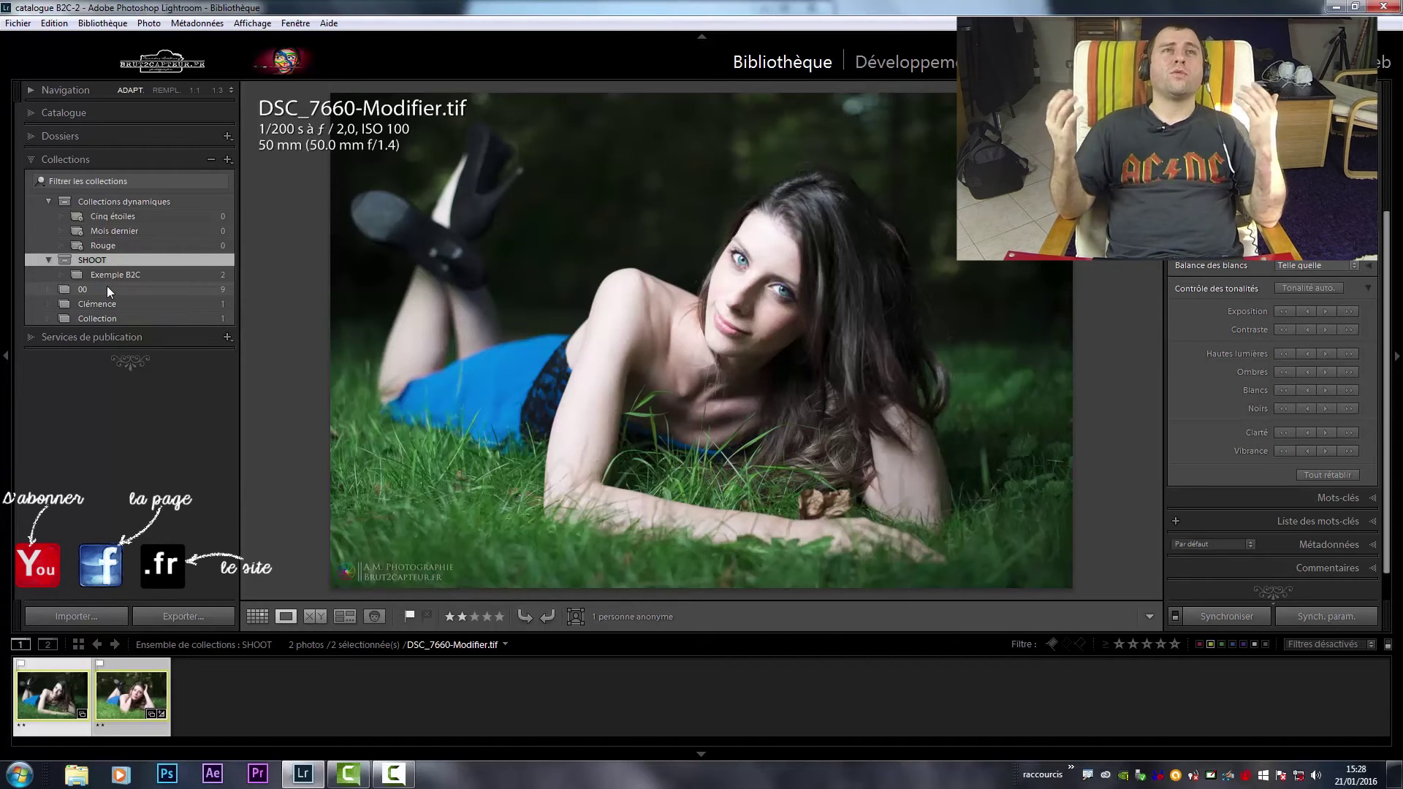
left_click(46, 259)
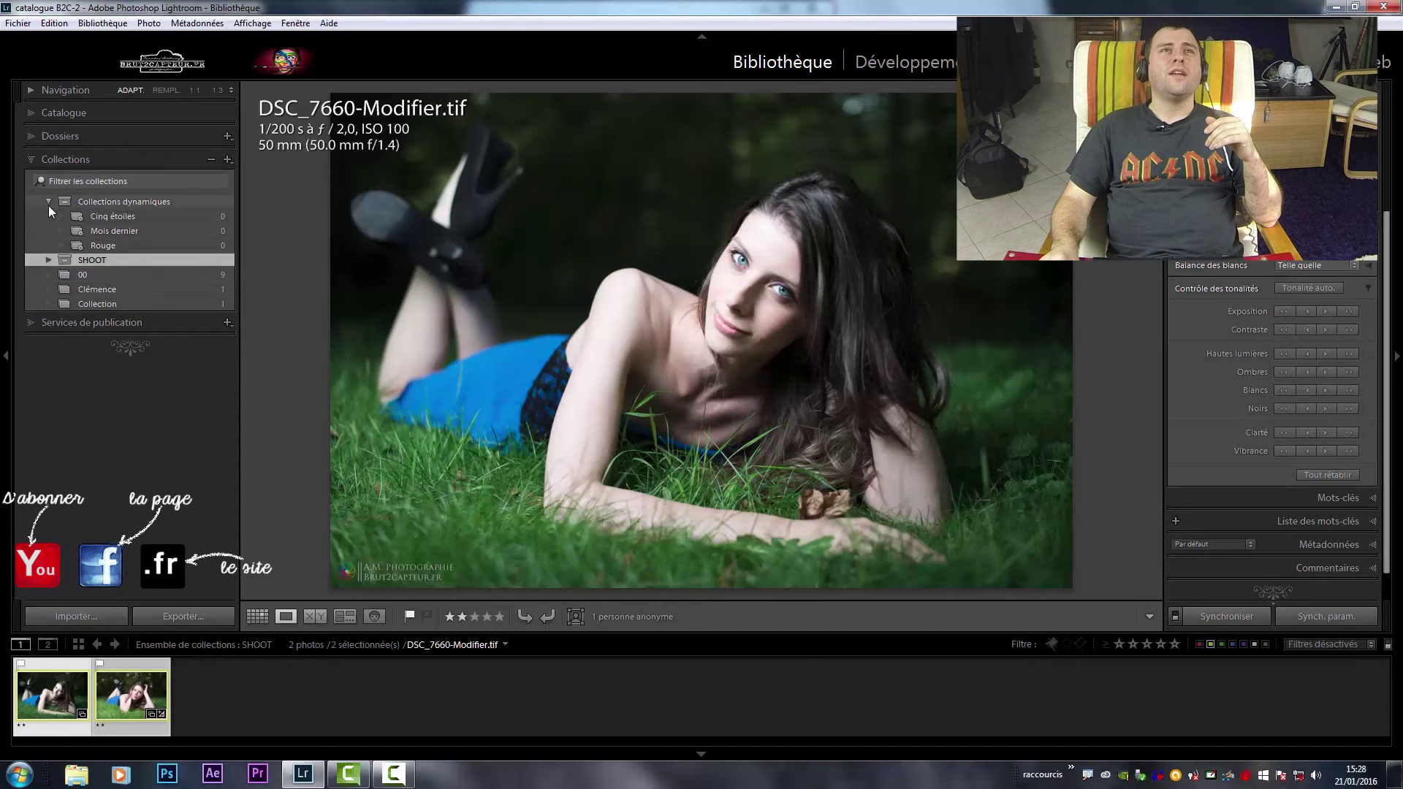
left_click(48, 203)
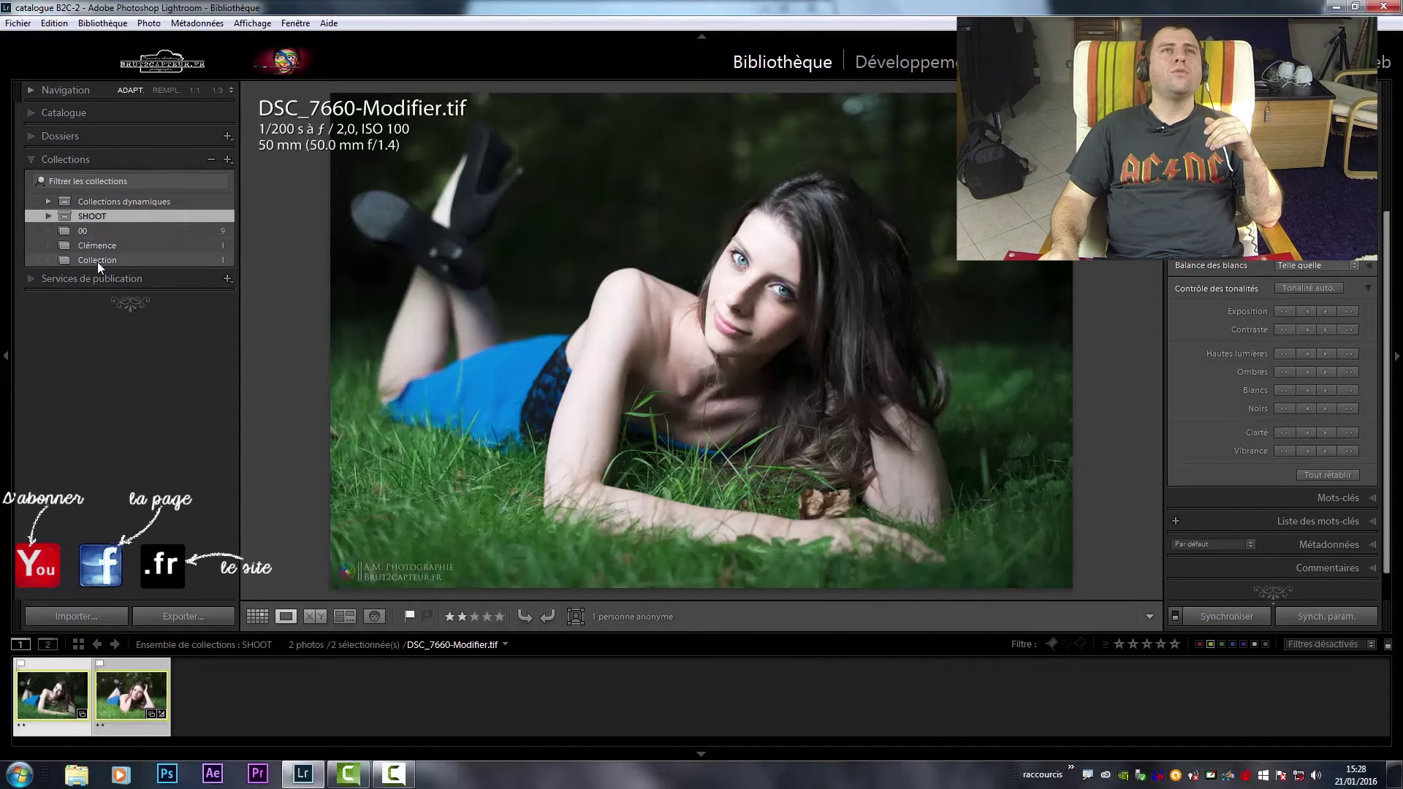
left_click_drag(104, 250, 92, 217)
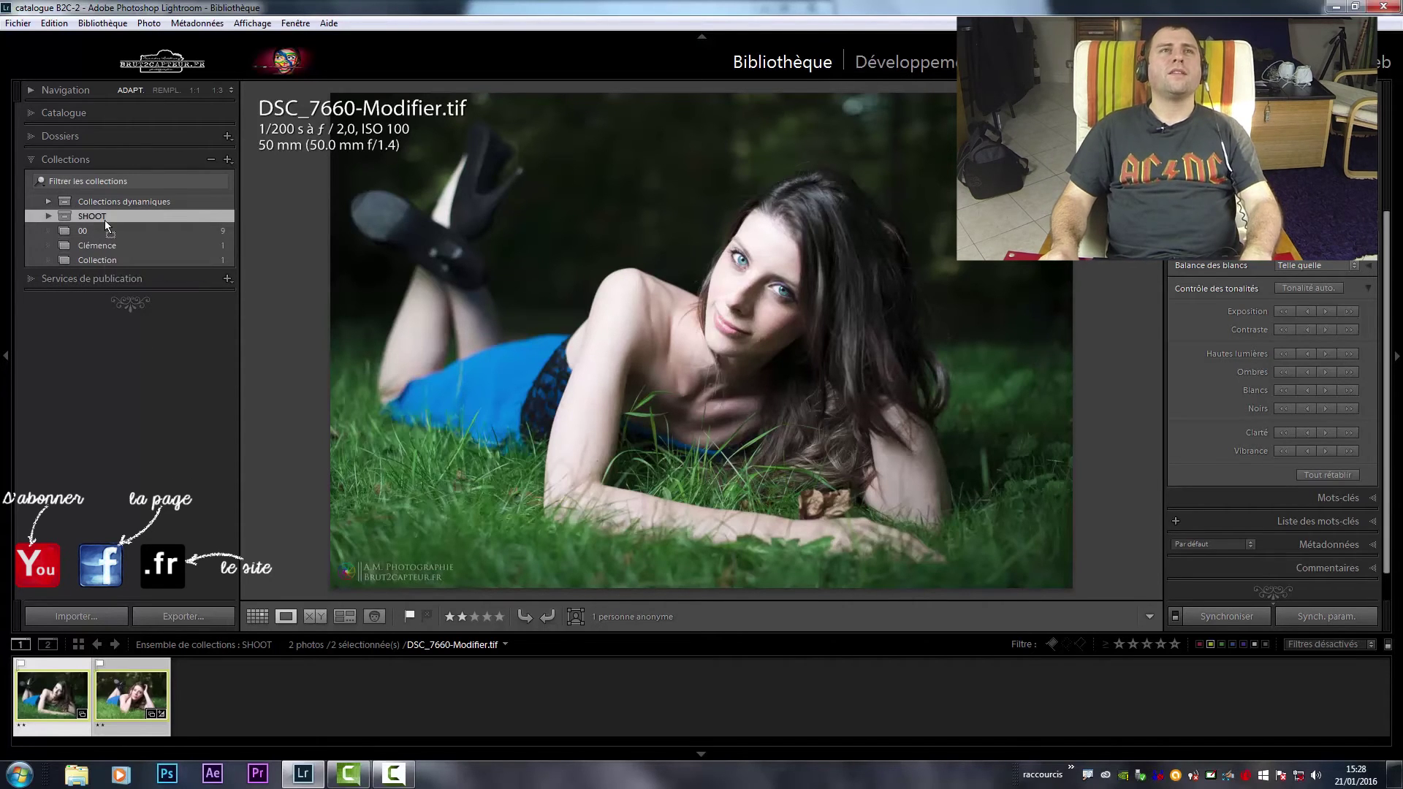
Delete the Collection collection and expand the SHOOT and Collections dynamiques sets
left_click(113, 260)
key("Delete")
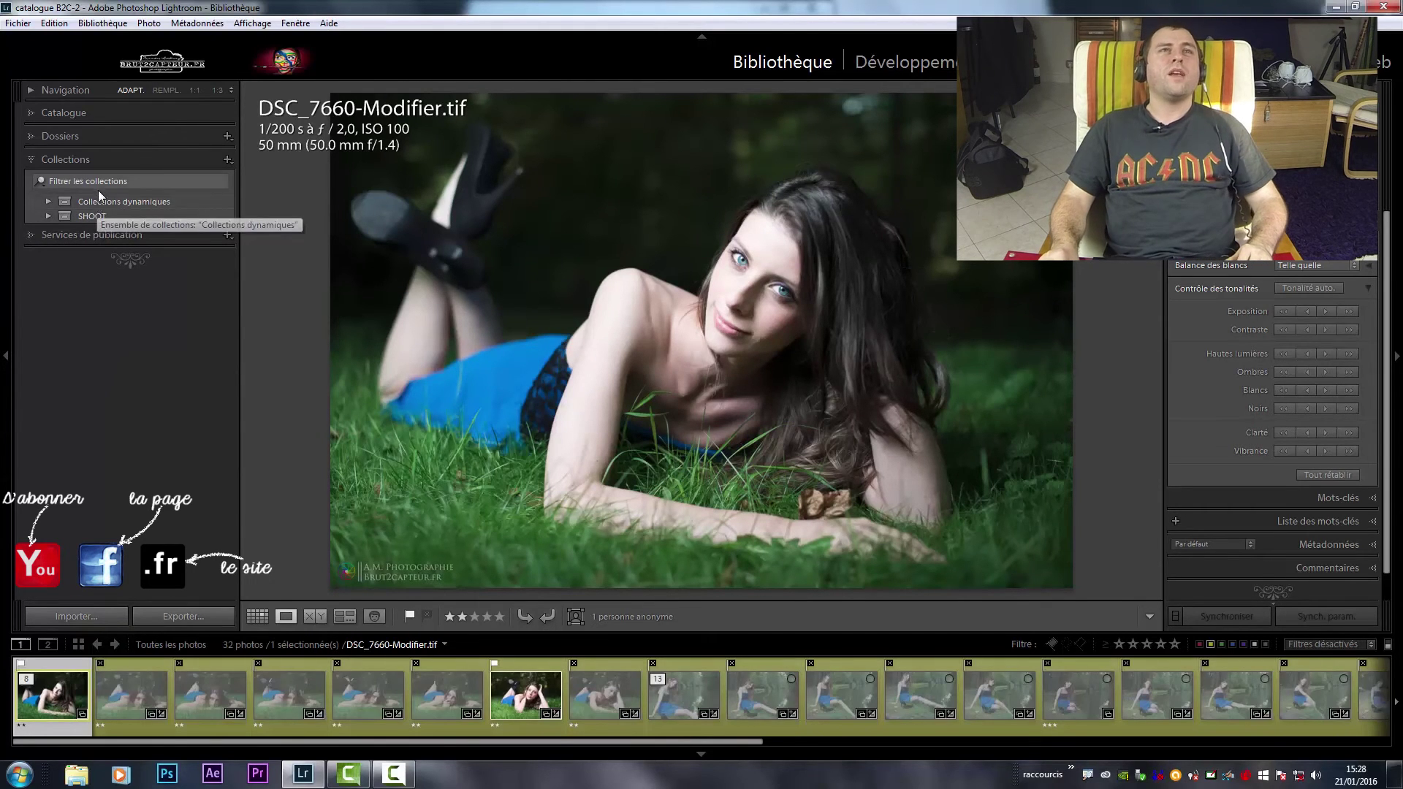
left_click(50, 215)
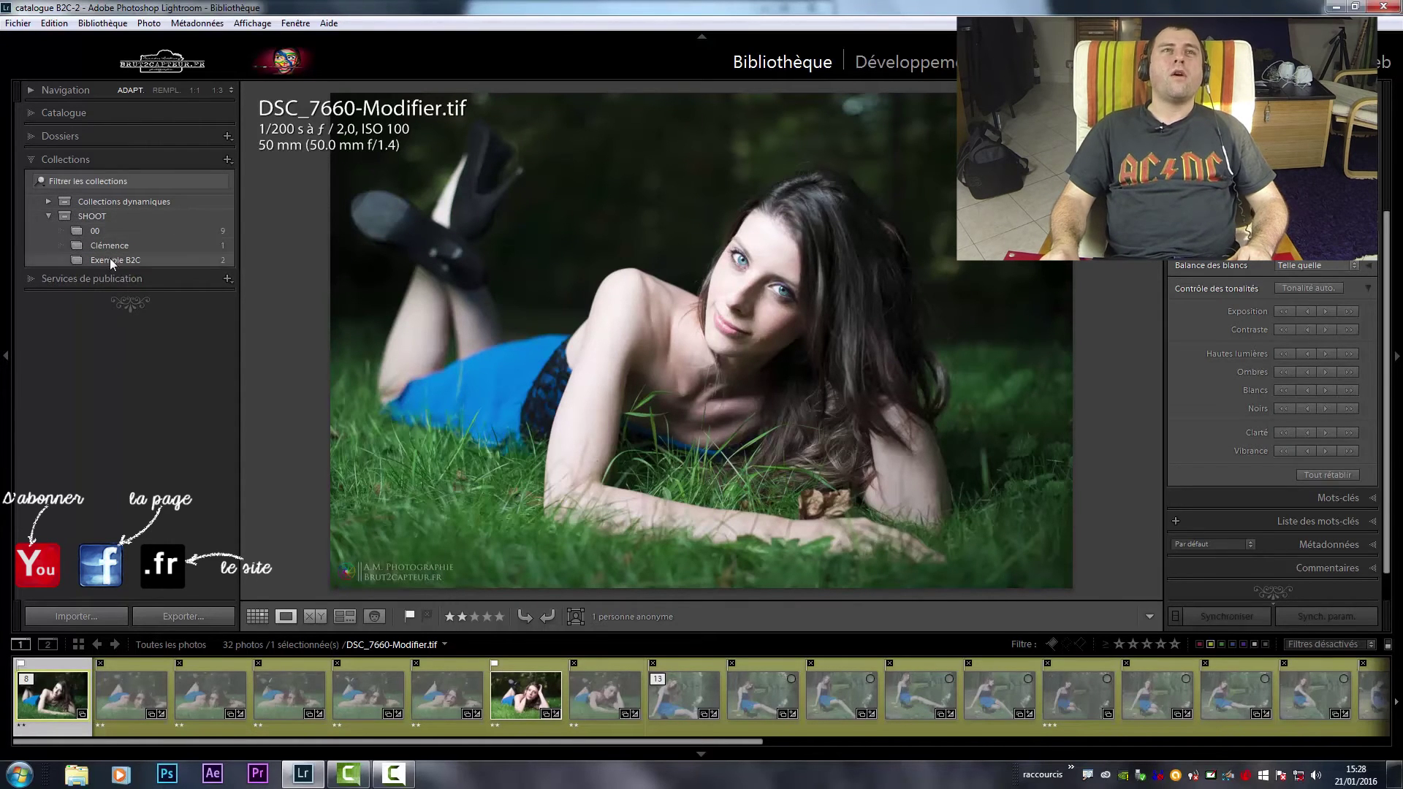
left_click(50, 200)
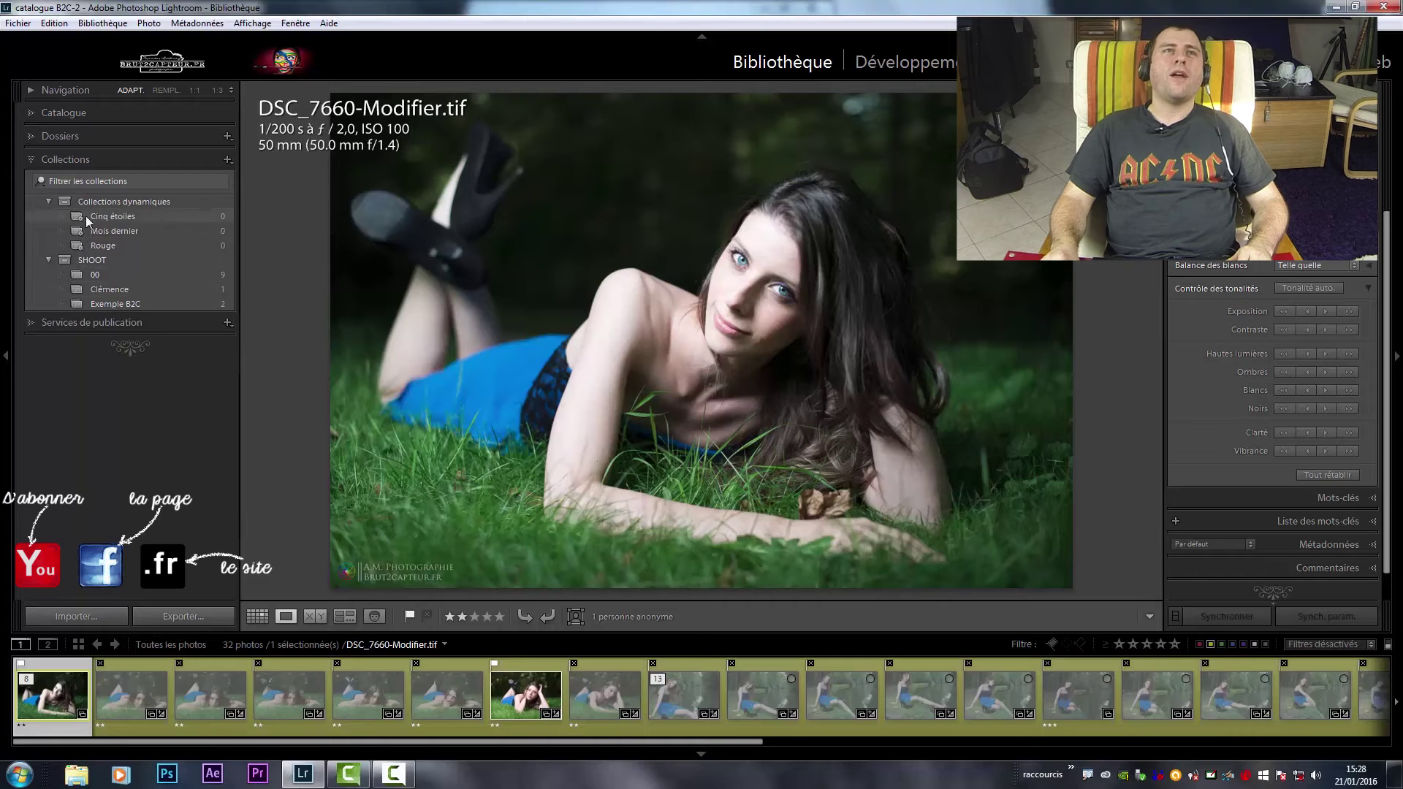
Create a smart collection named '1 étoile' in Collections dynamiques, matching all rules
left_click(226, 160)
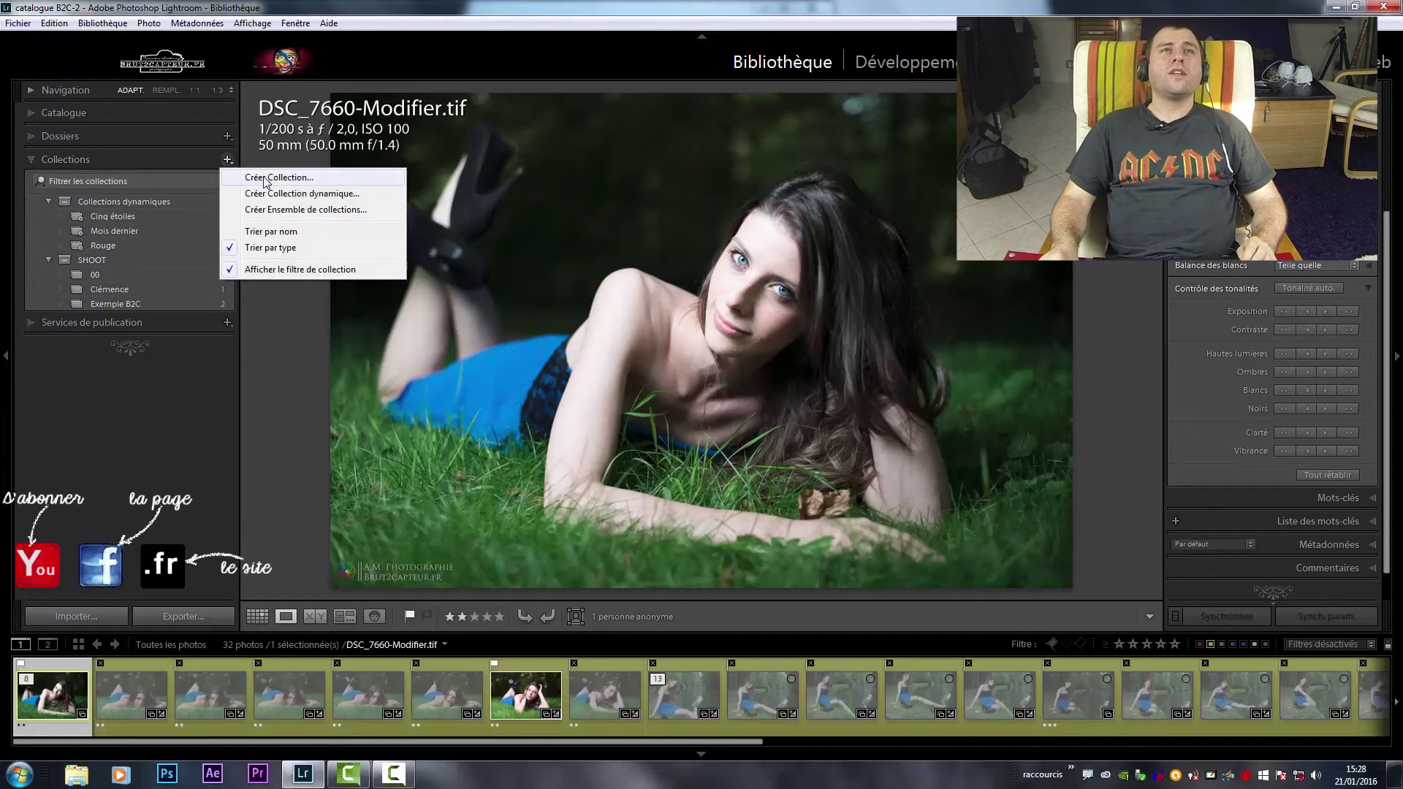
left_click(270, 194)
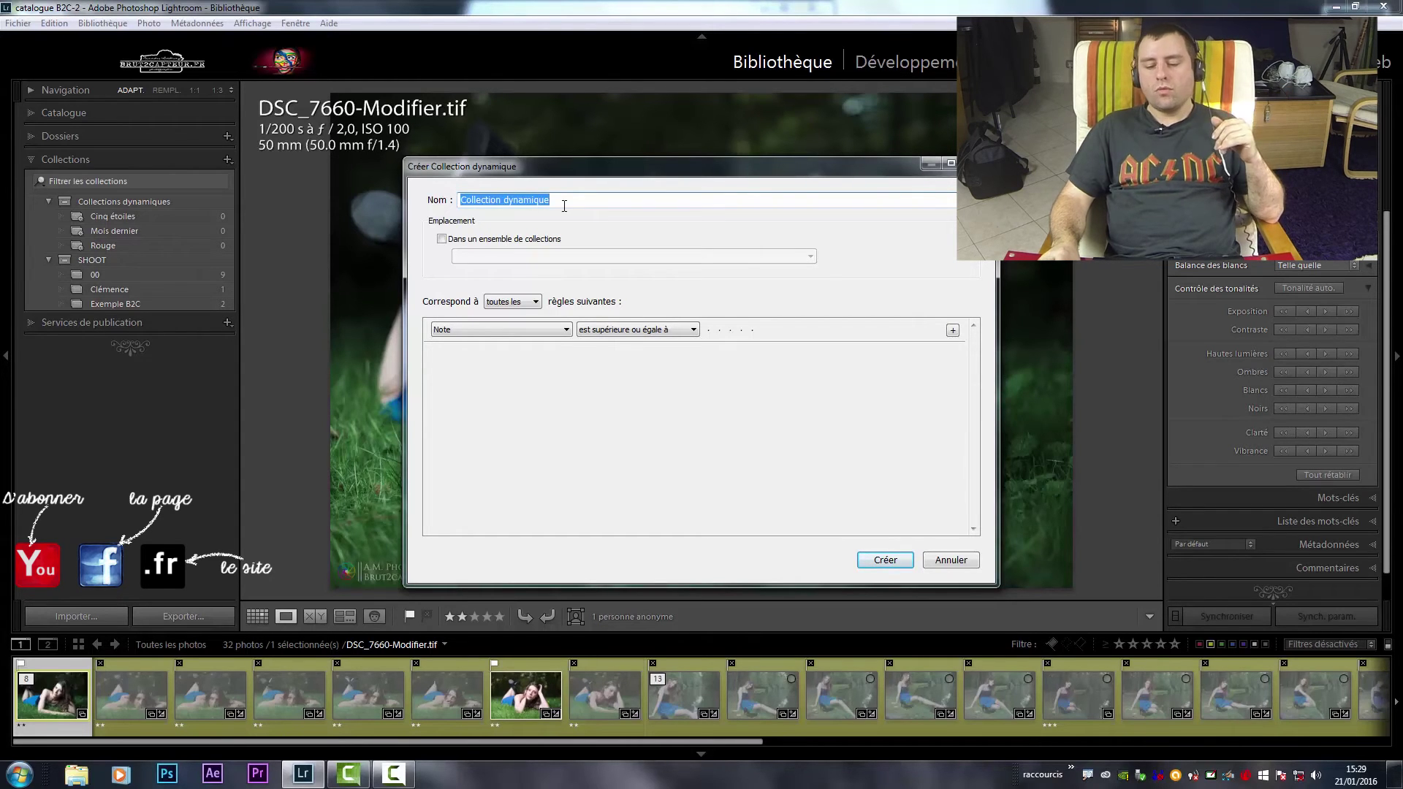
type("2")
key("BackSpace")
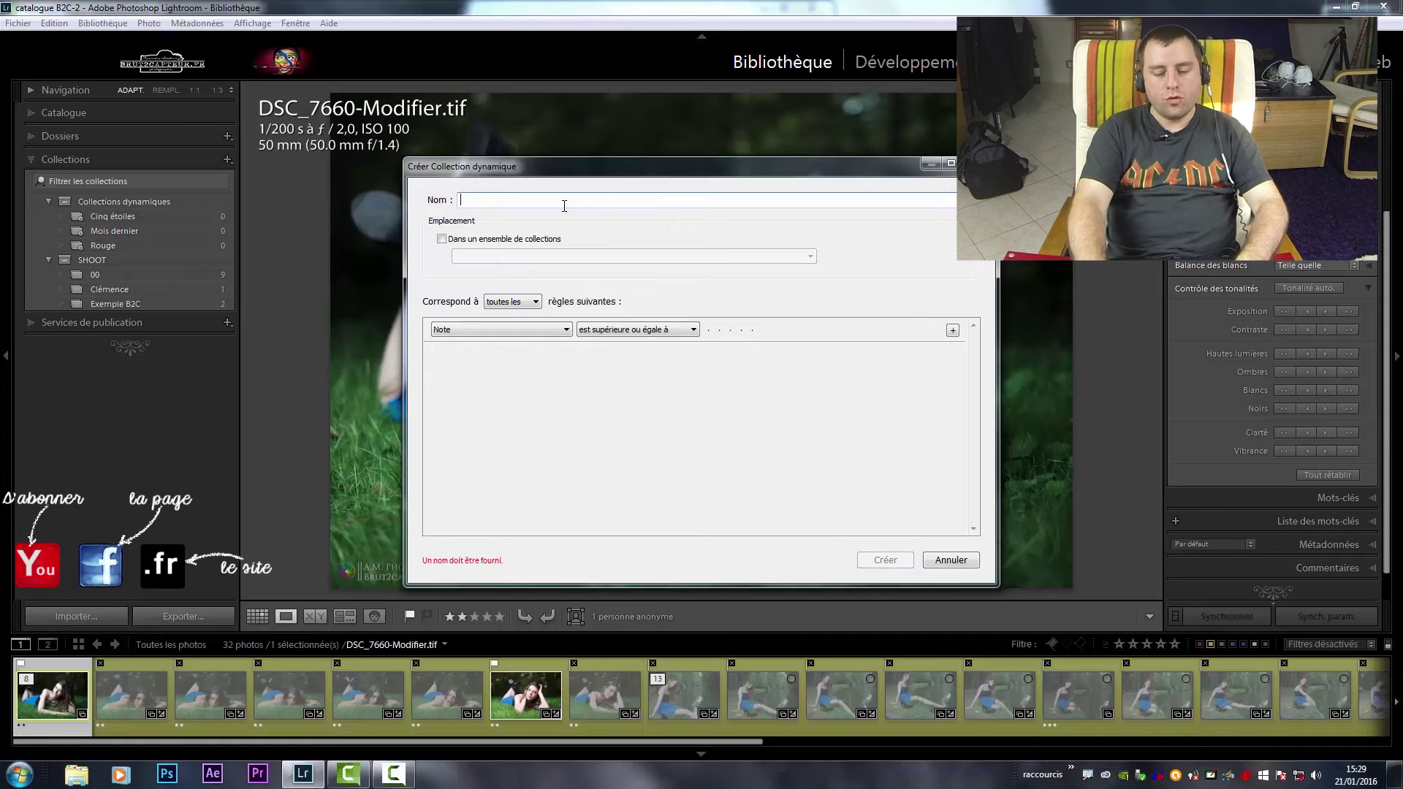
type("1 ")
type("2")
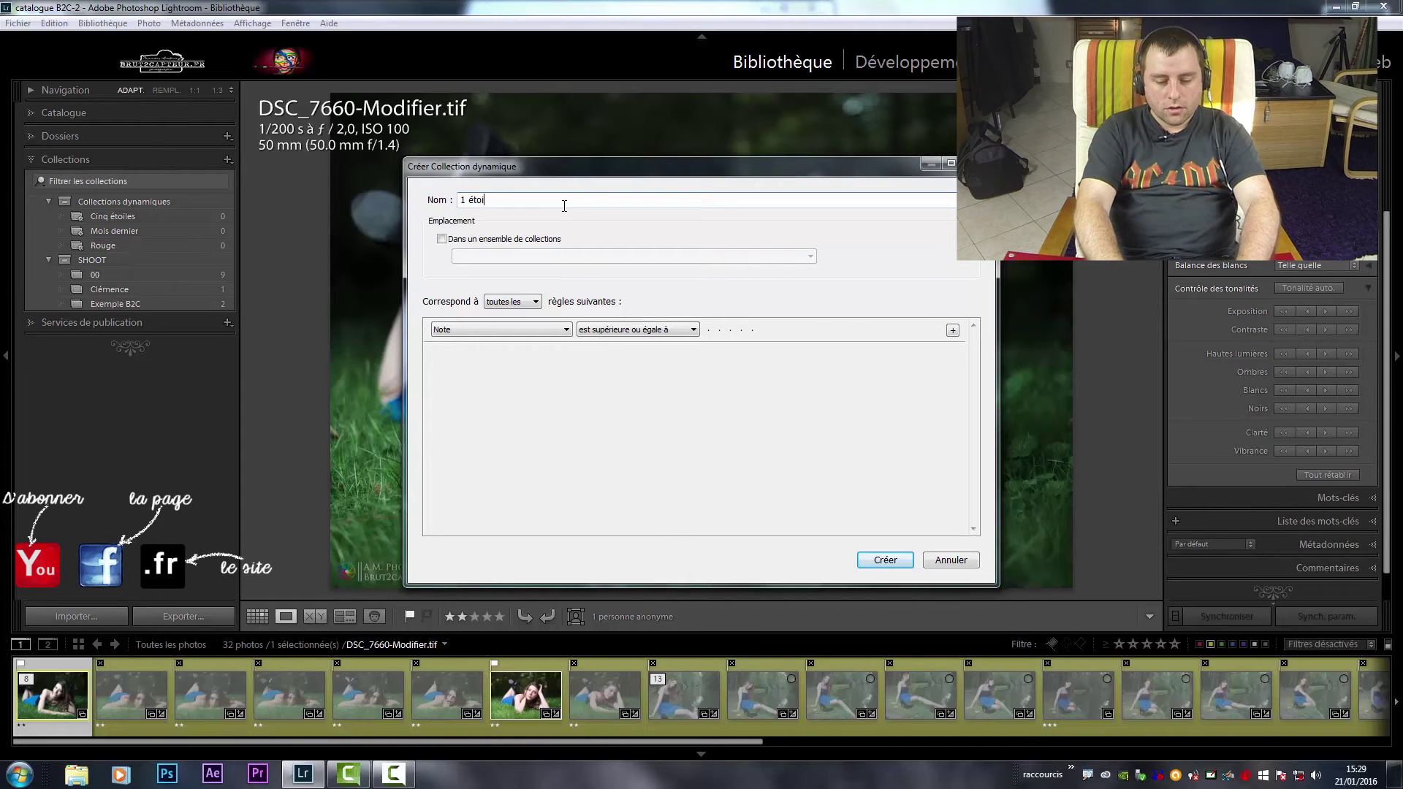
type("le")
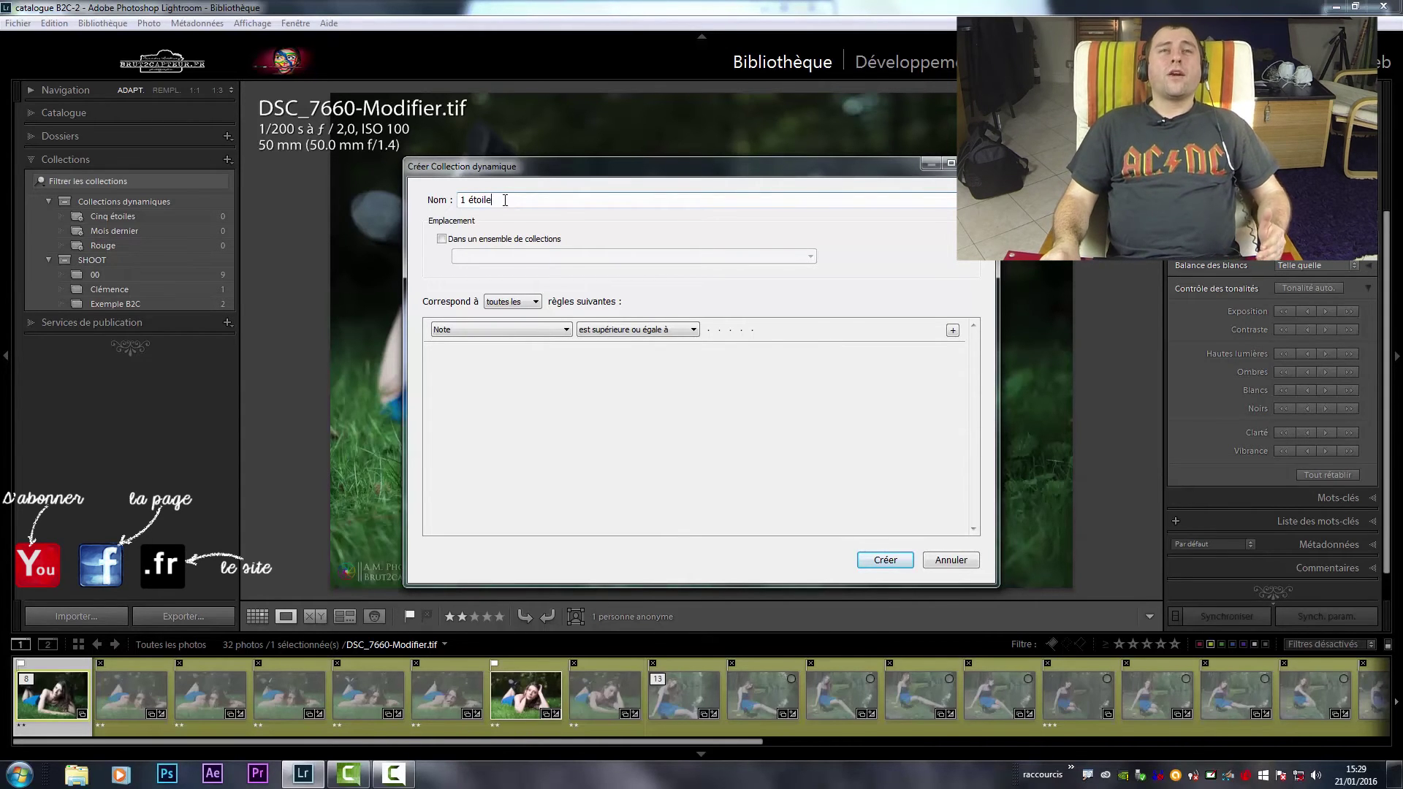
left_click(491, 241)
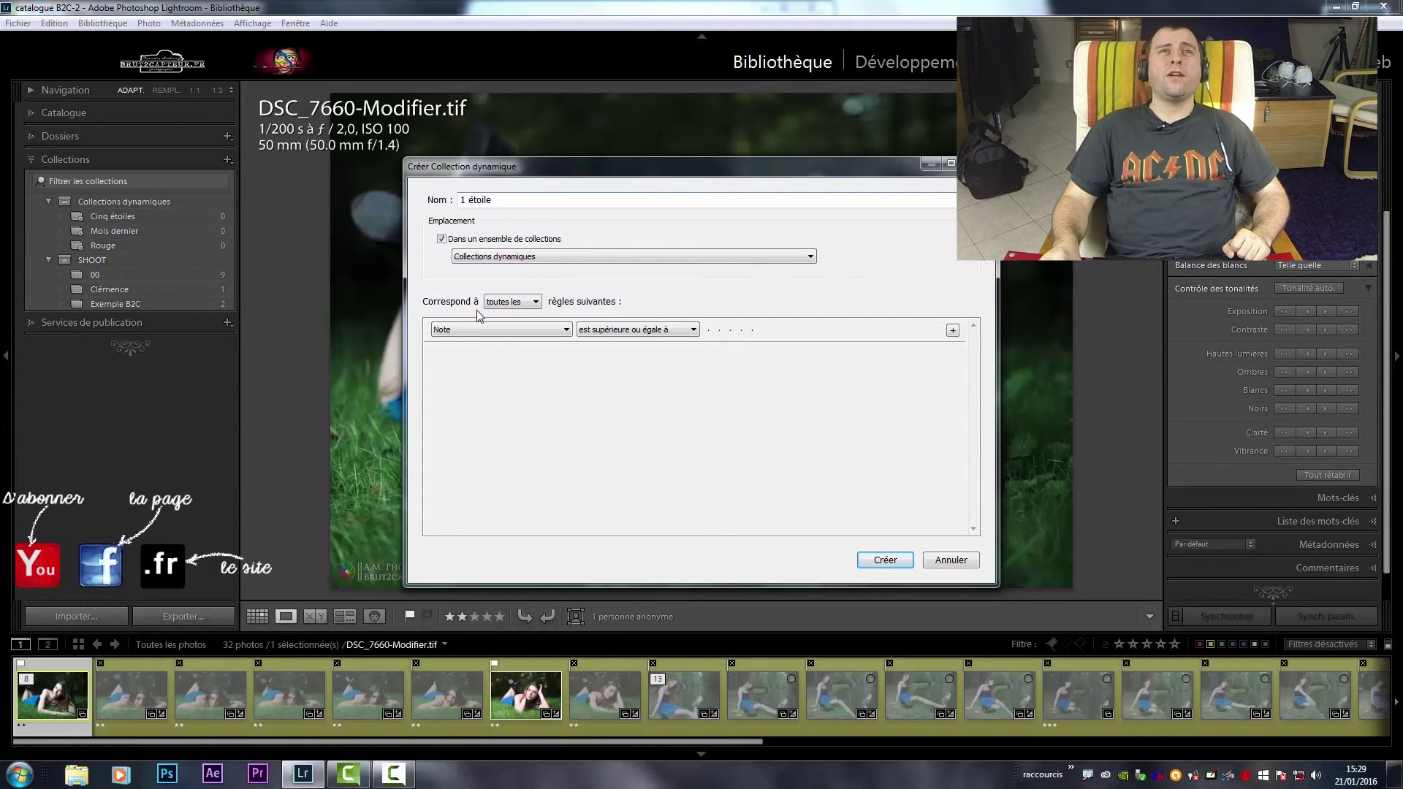
left_click(534, 304)
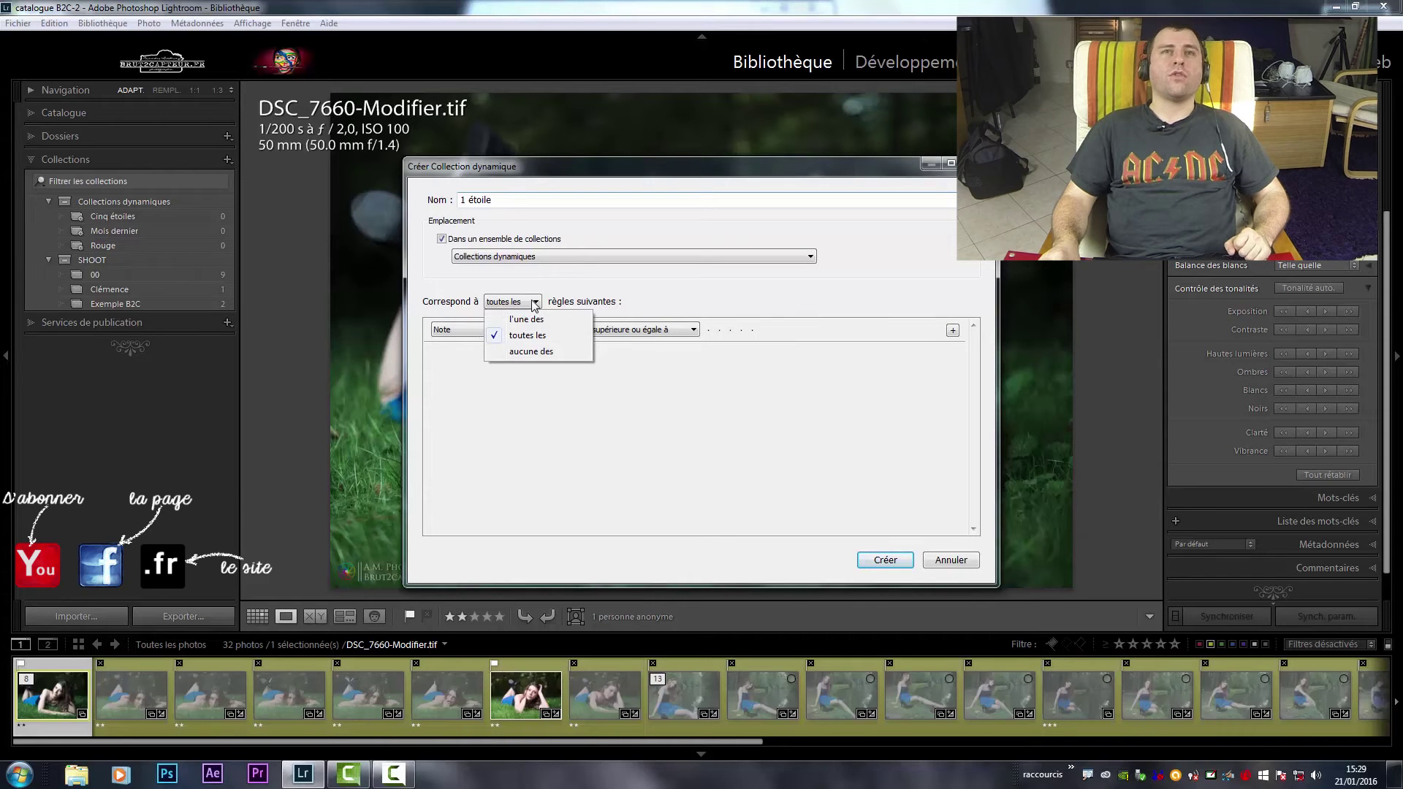
left_click(534, 304)
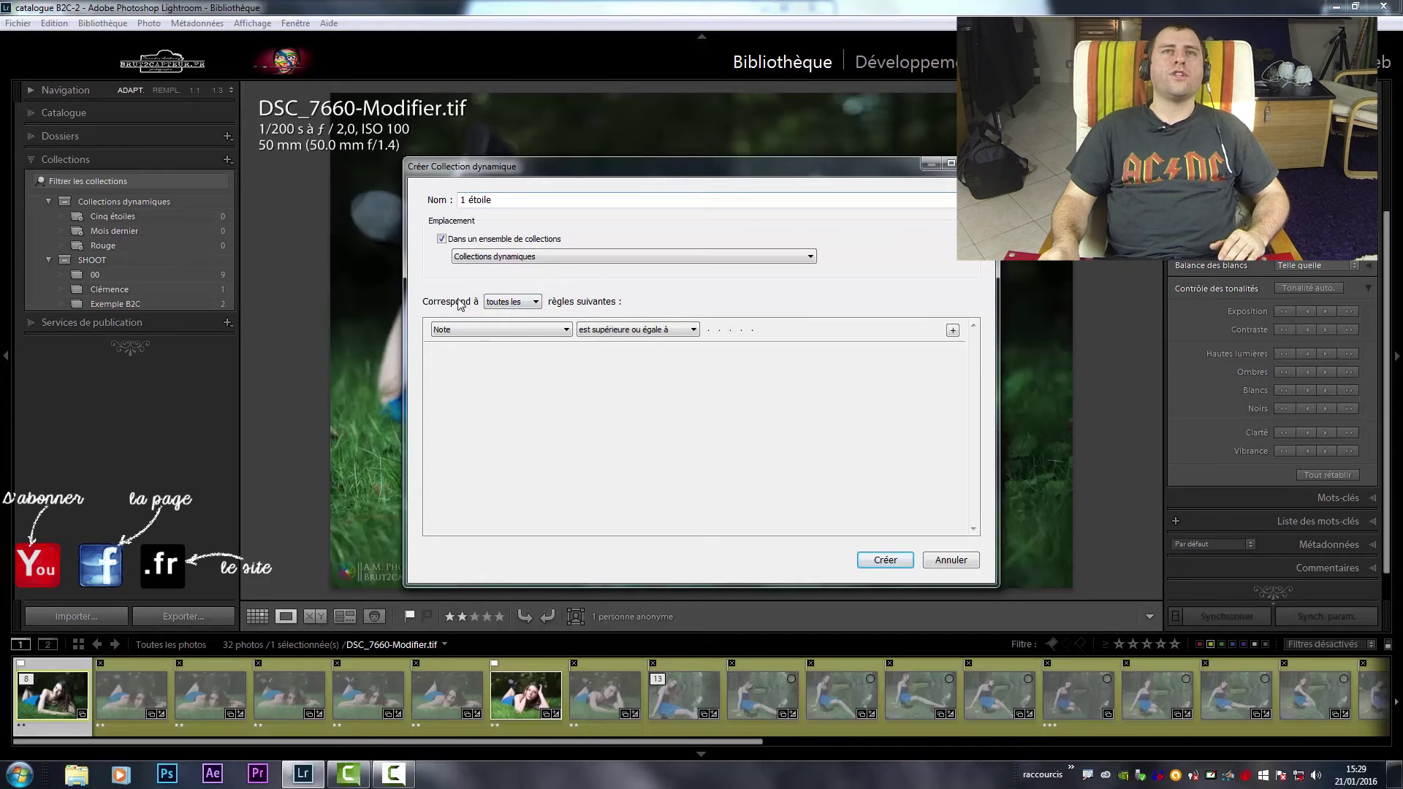
Set the rule to Rating is exactly one star and create the collection, gathering 10 photos
left_click(558, 330)
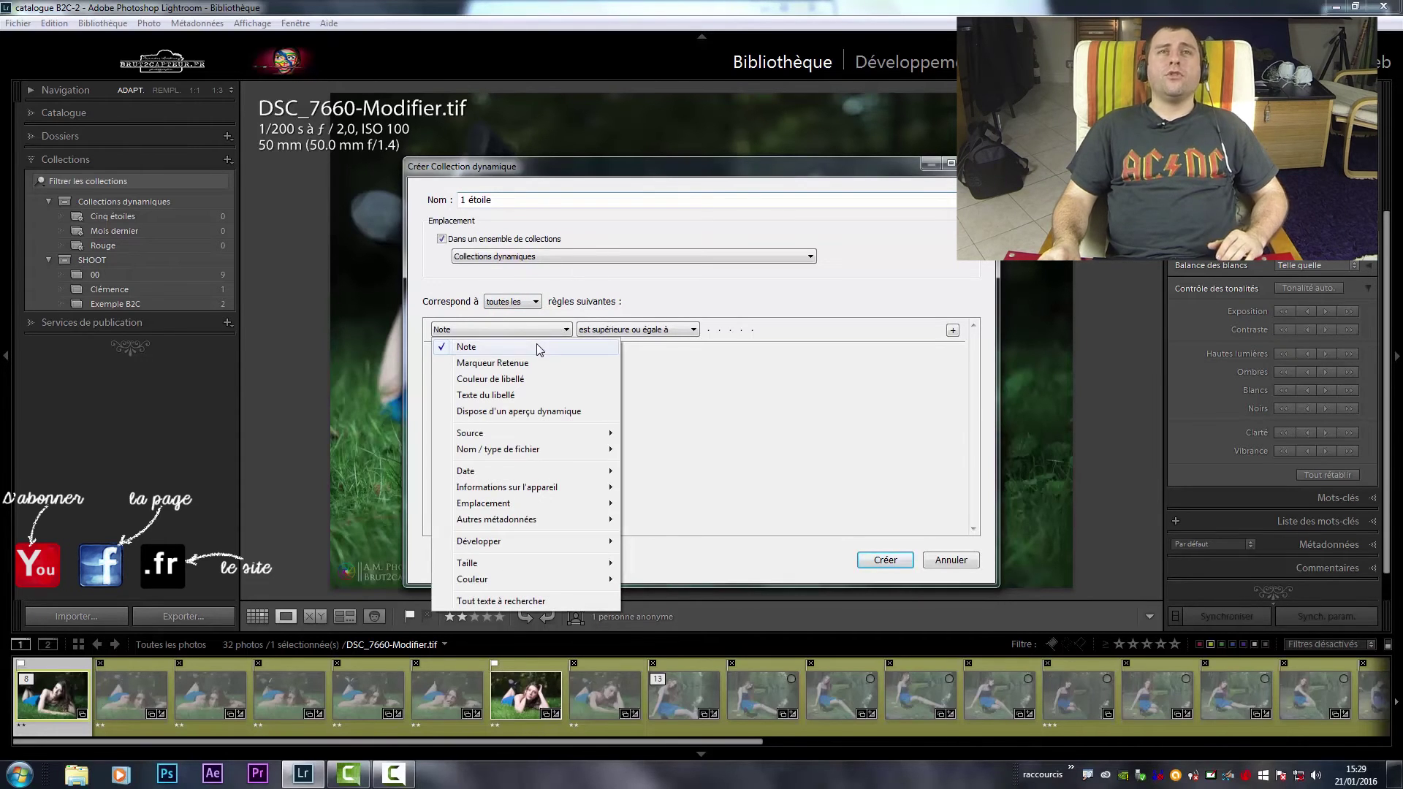
left_click(539, 348)
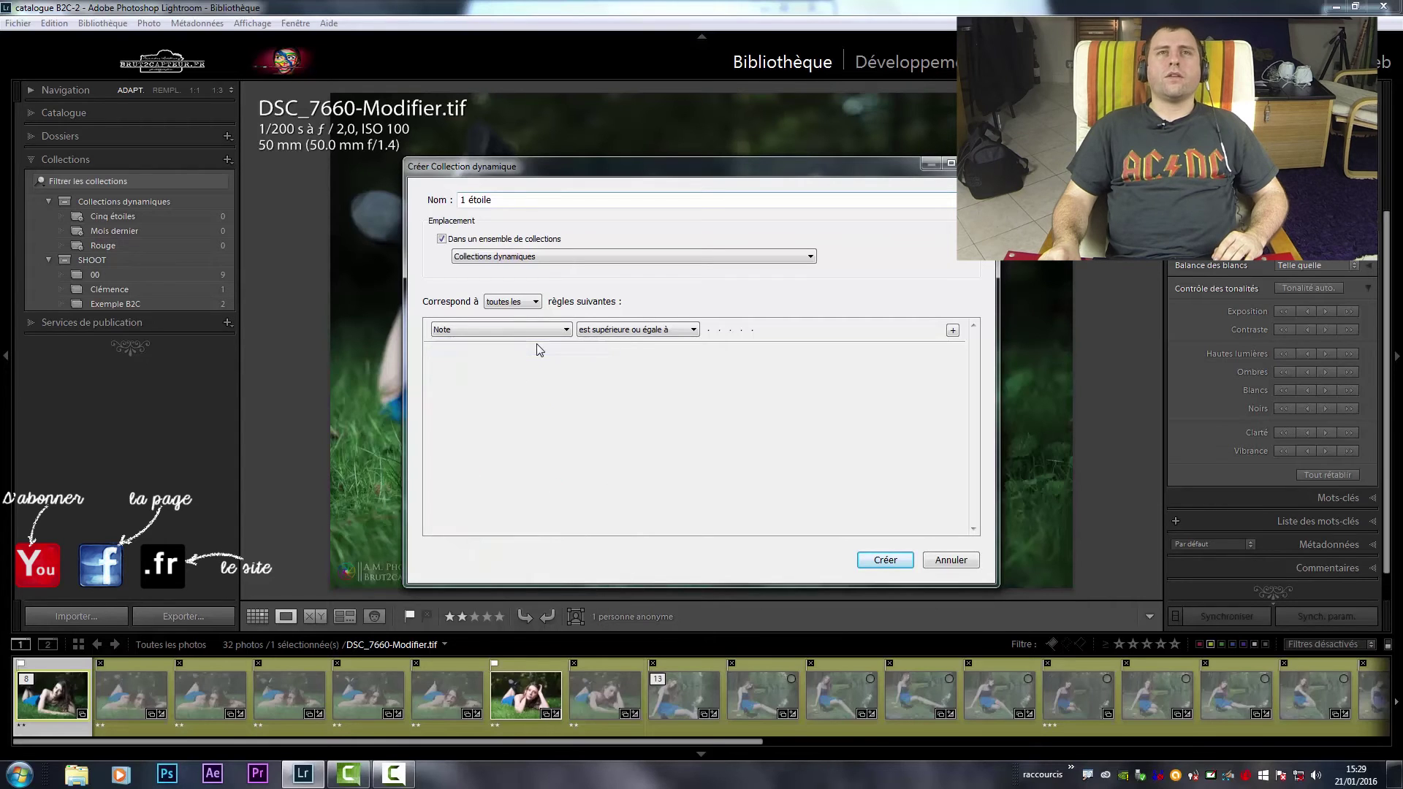
left_click(643, 330)
left_click(639, 350)
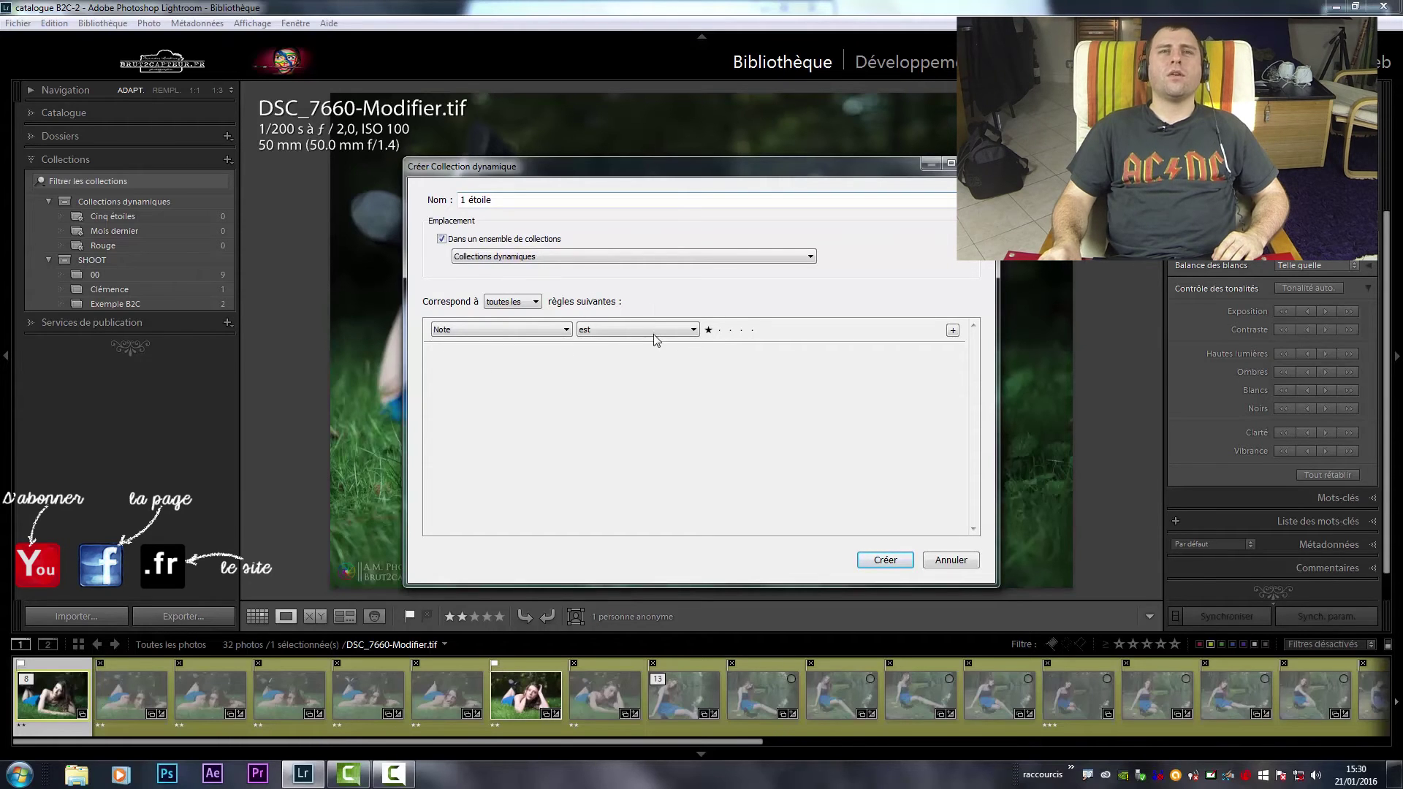
left_click(901, 560)
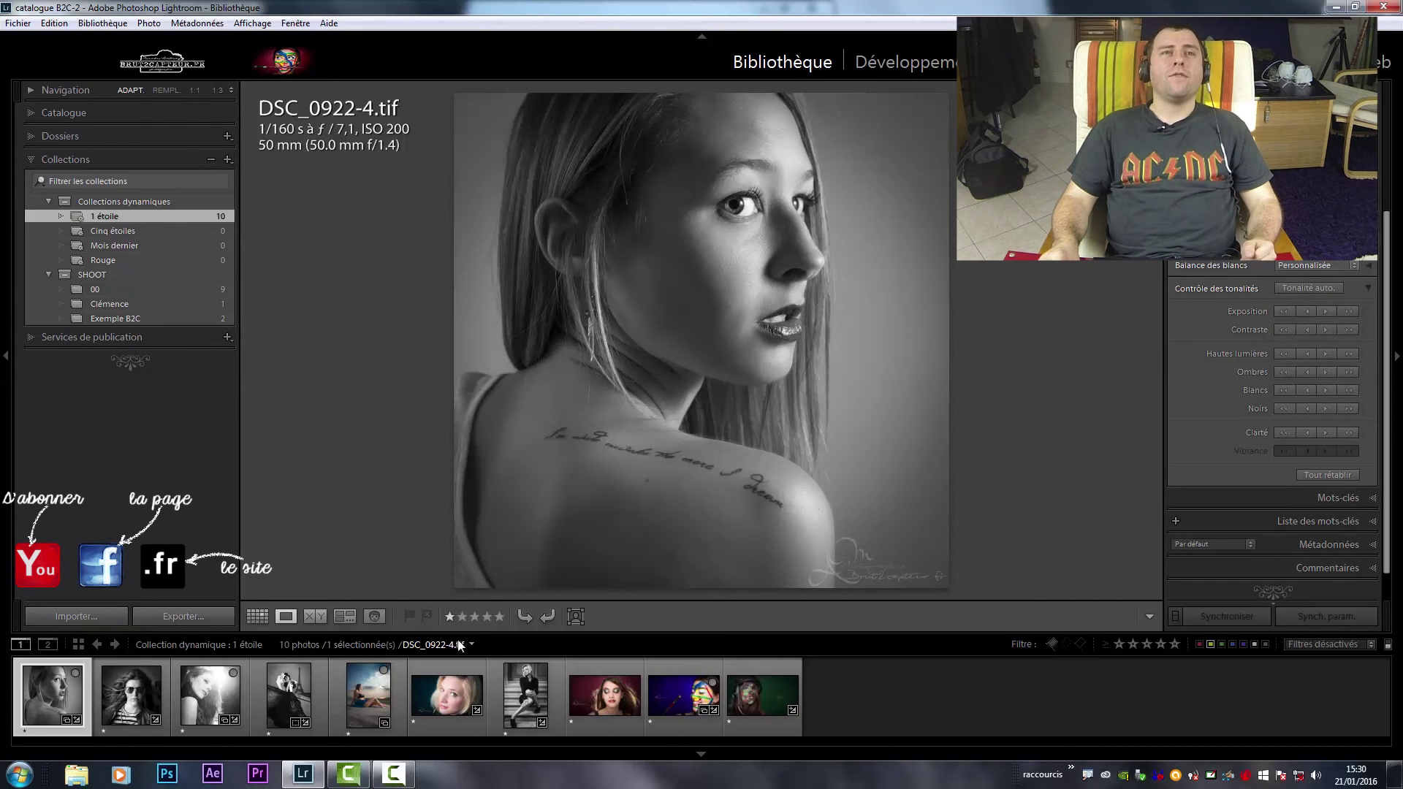
Show all 32 catalogue photos in grid view and give DSC_0839 a one-star rating
left_click(709, 642)
left_click(769, 341)
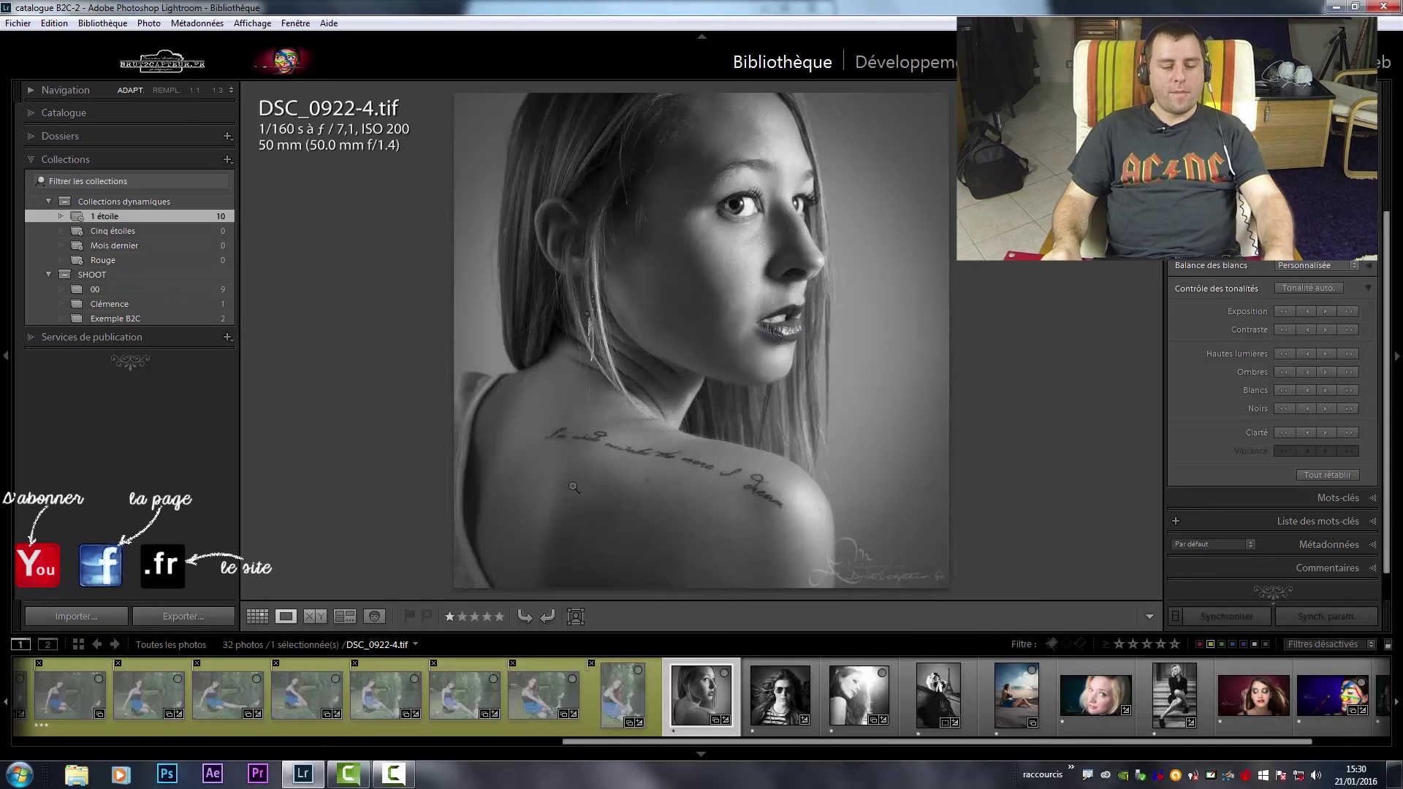
key("g")
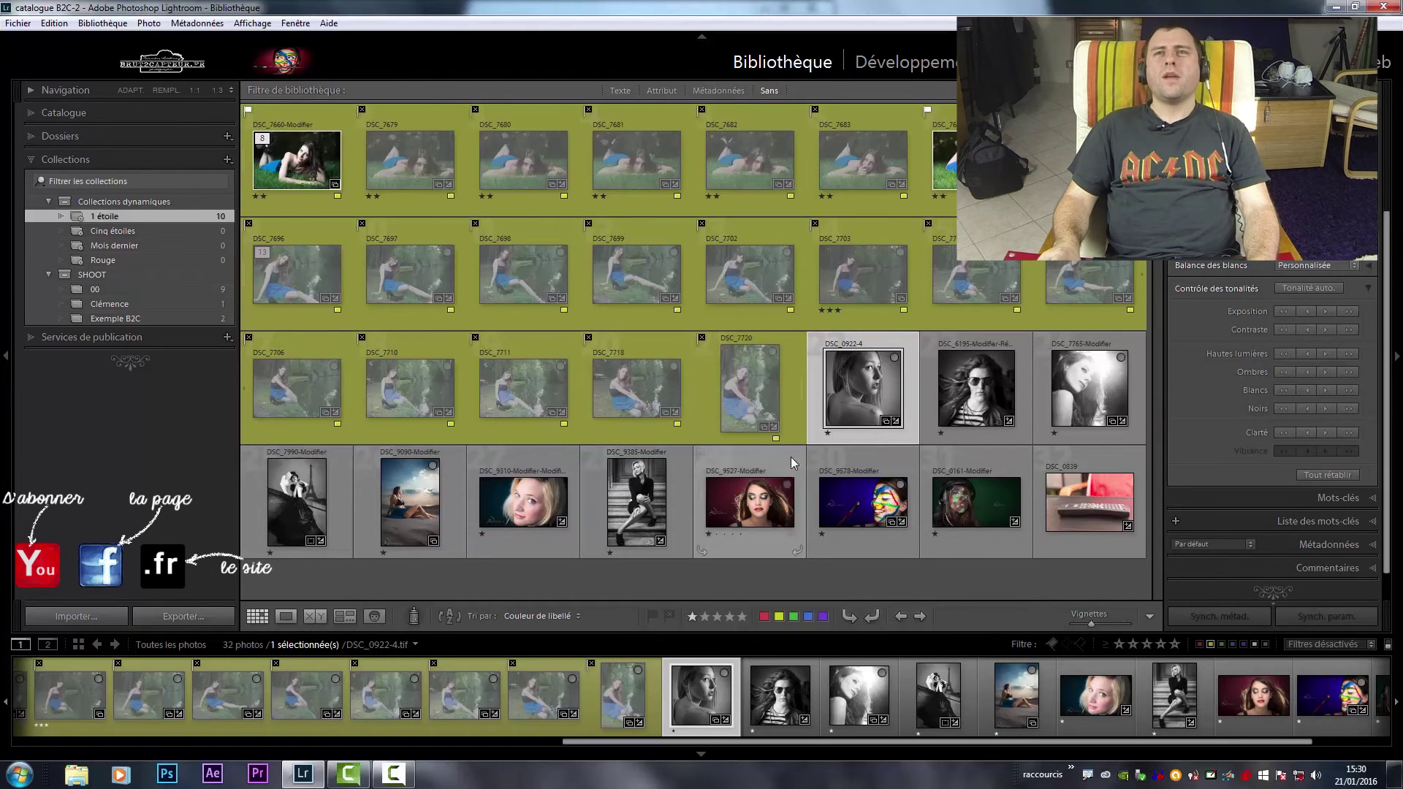
left_click(1047, 475)
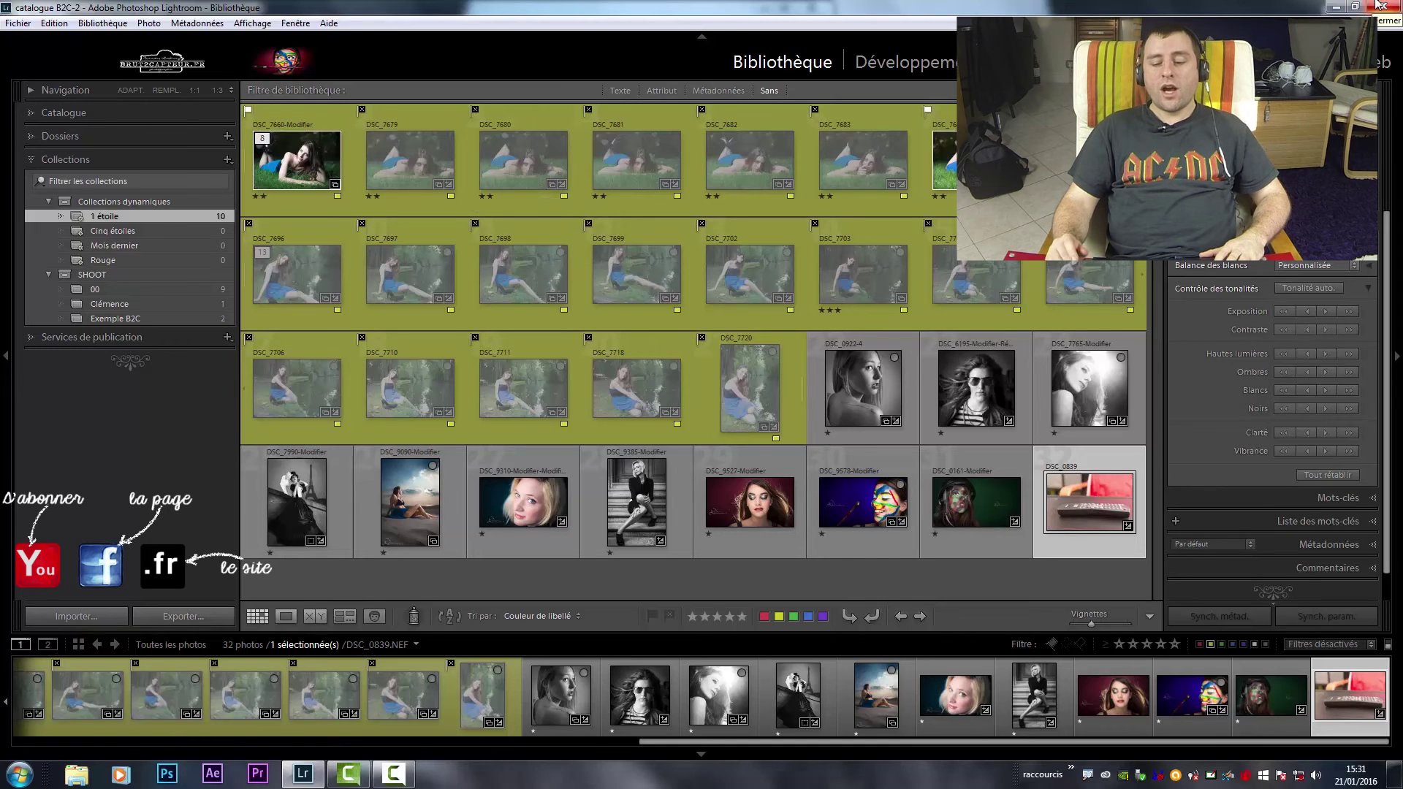
key("1")
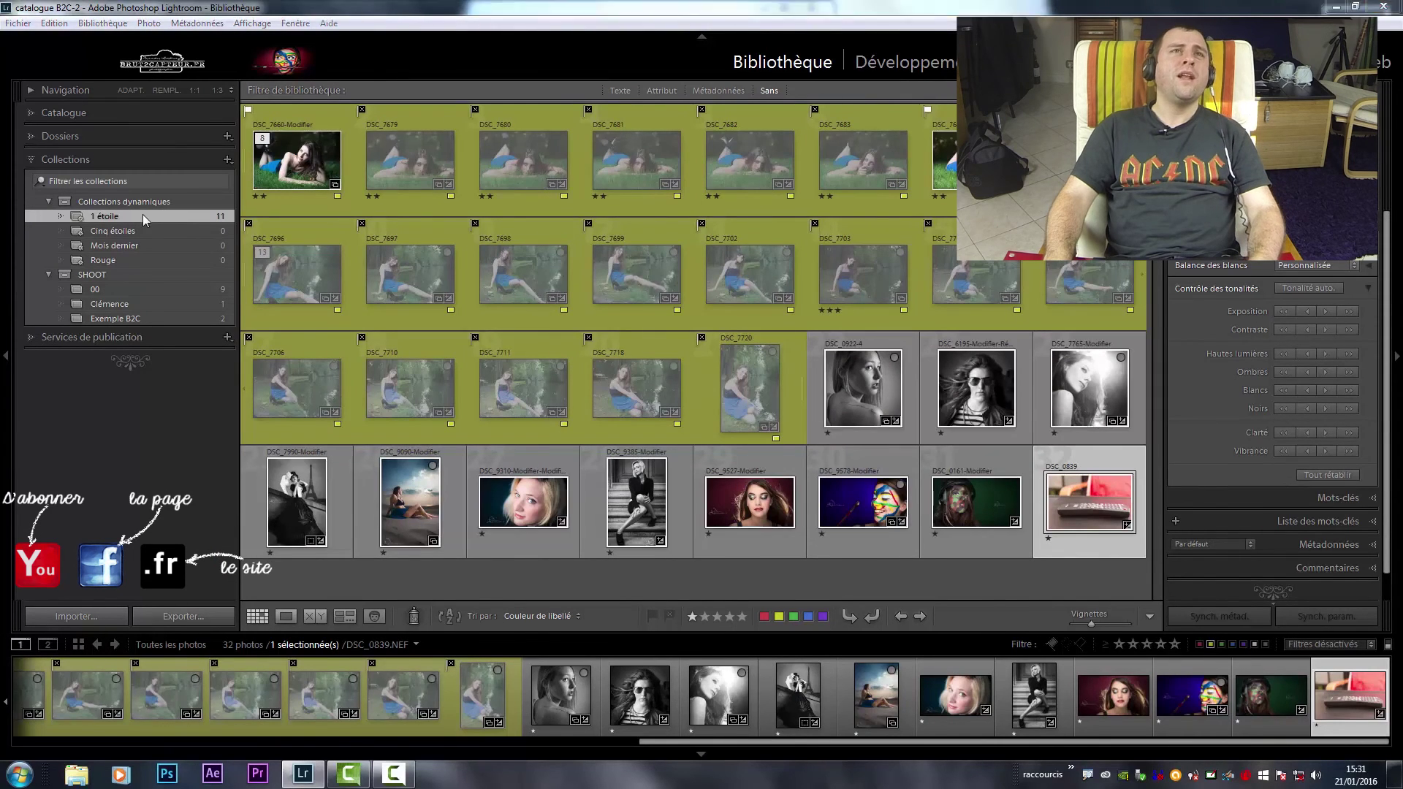
left_click(98, 216)
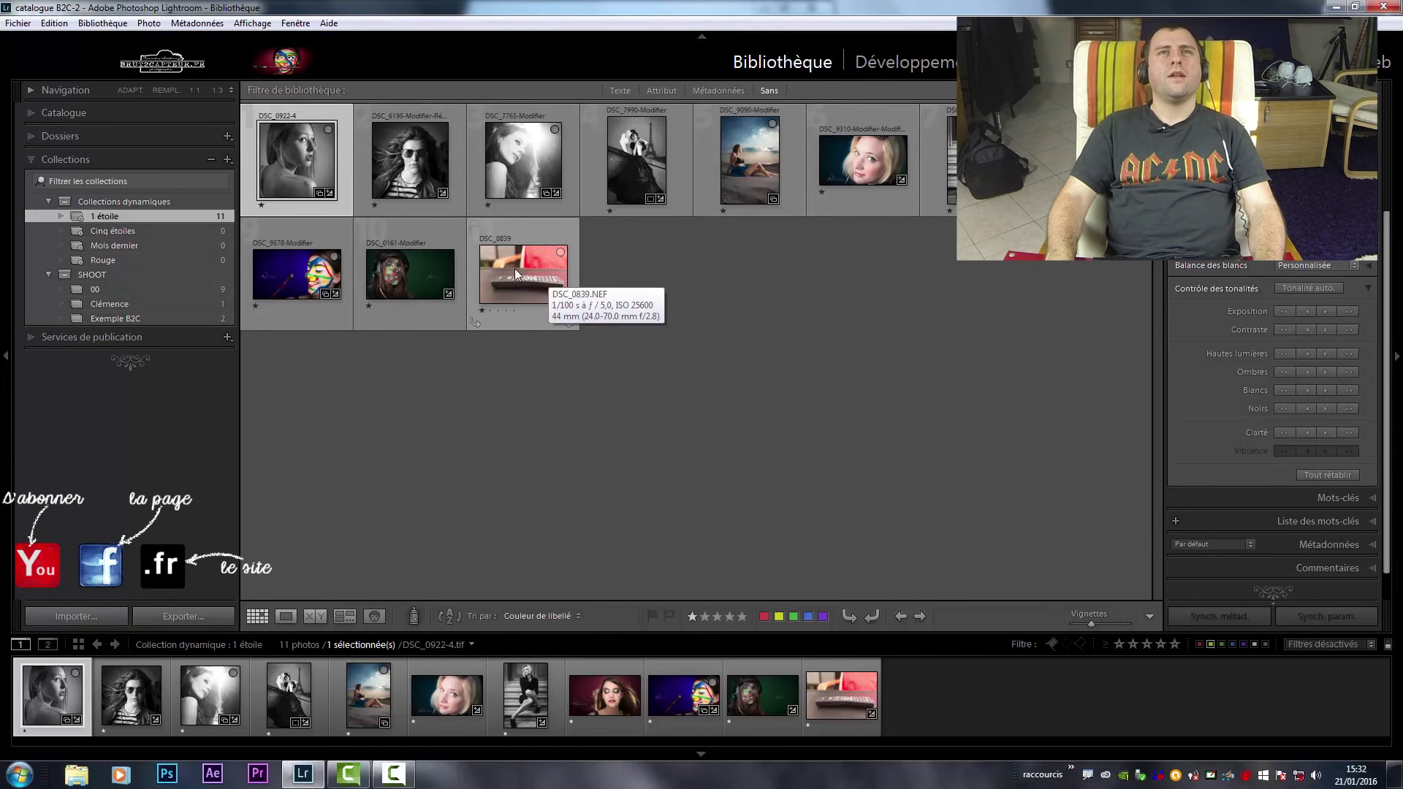
mouse_move(523, 274)
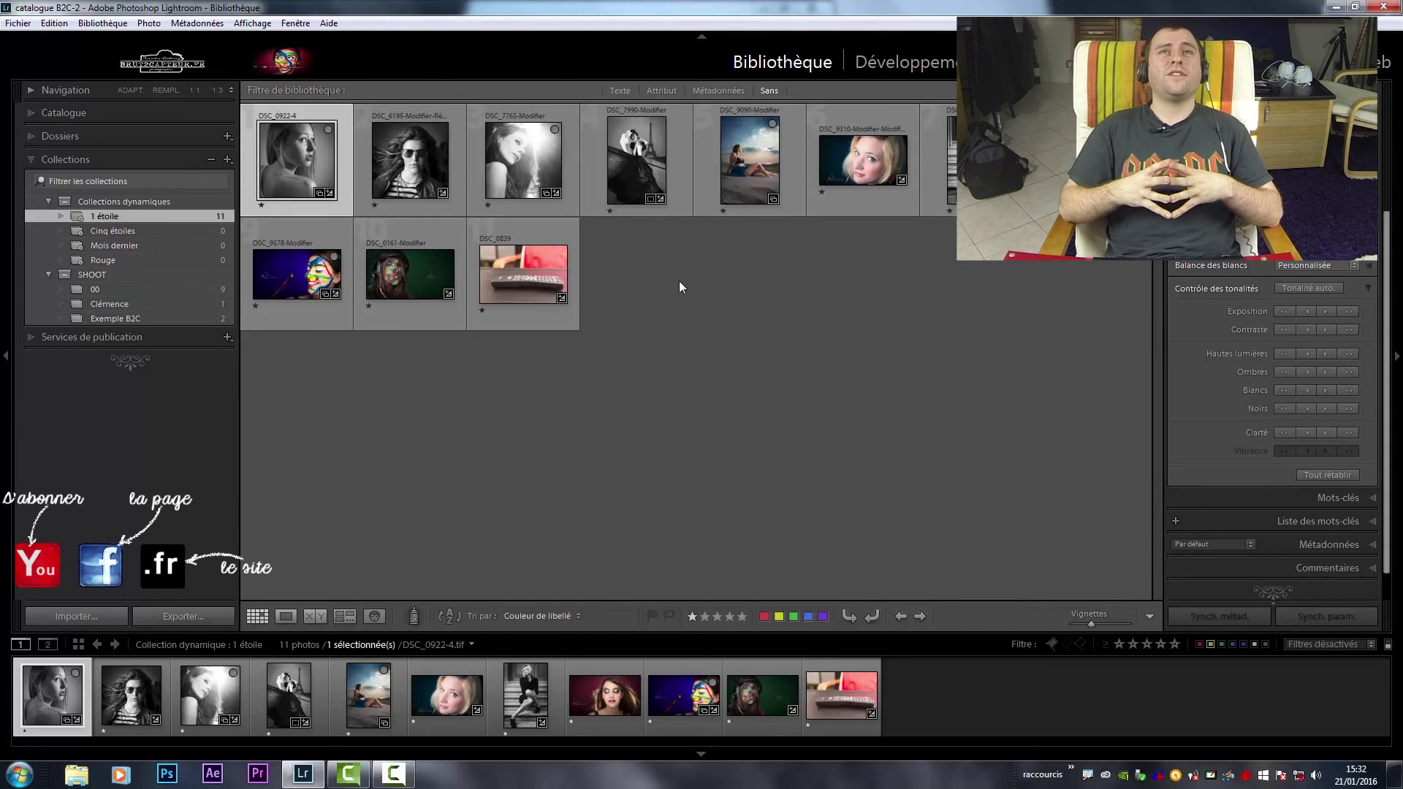
Remove DSC_0839's rating, dropping it from the 1 étoile collection
right_click(535, 252)
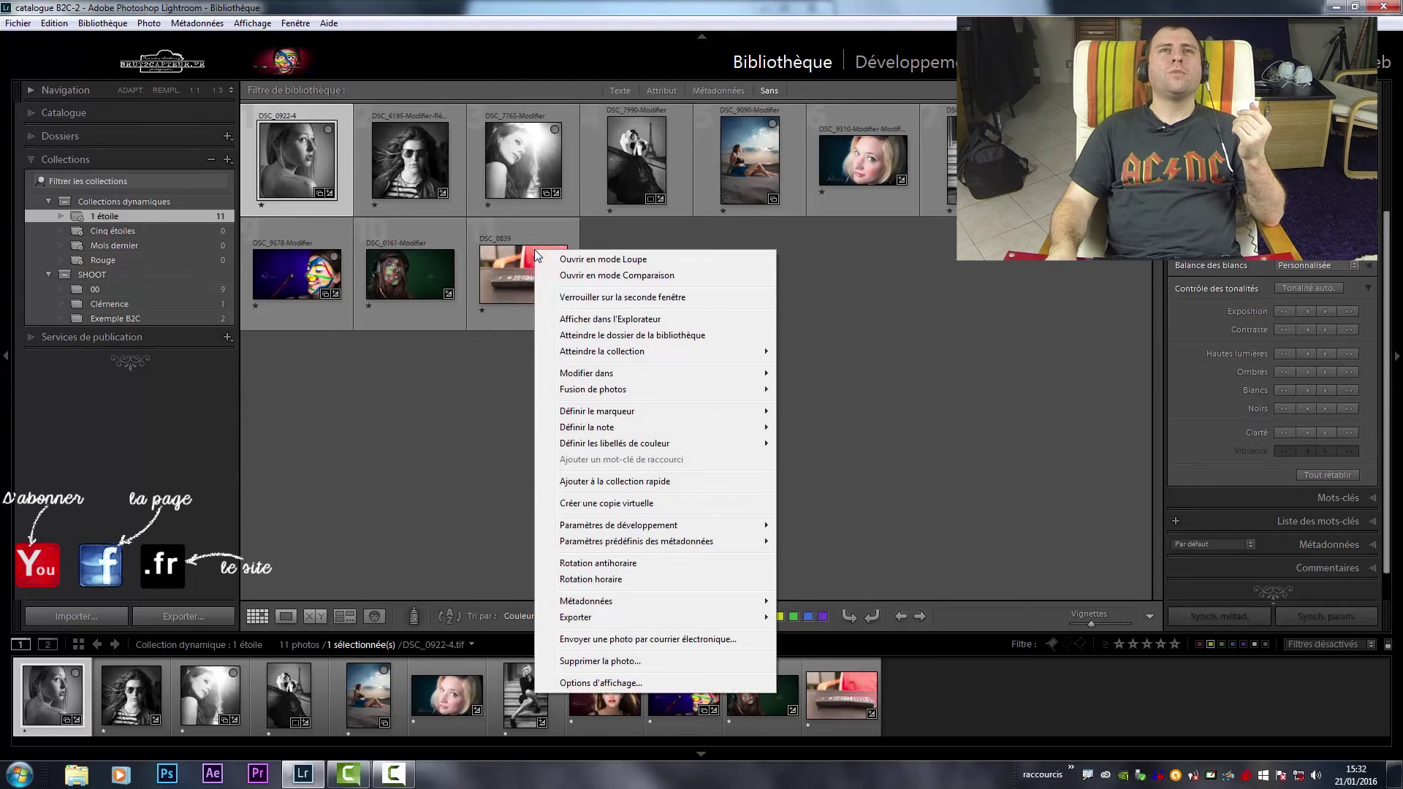
left_click(839, 279)
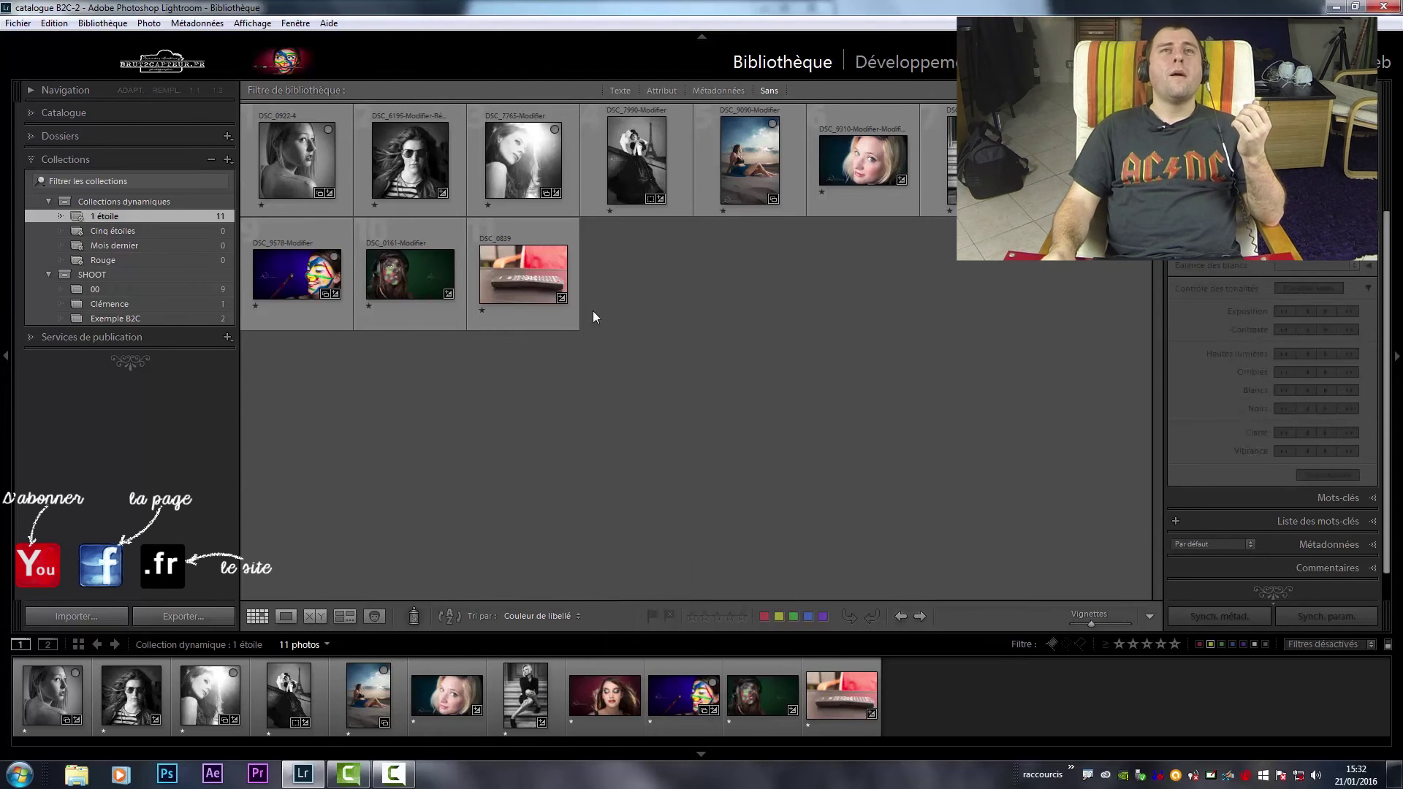
left_click(546, 320)
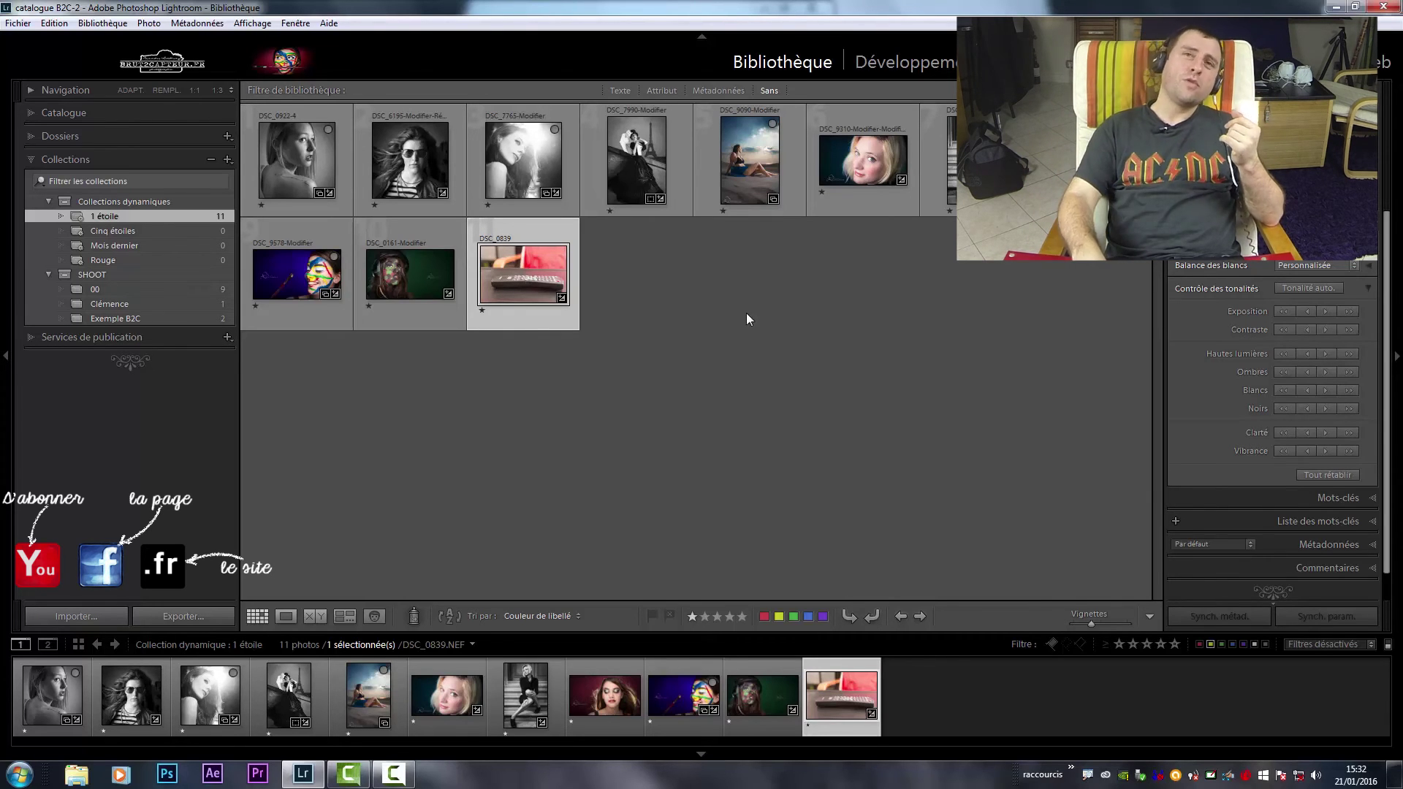
key("0")
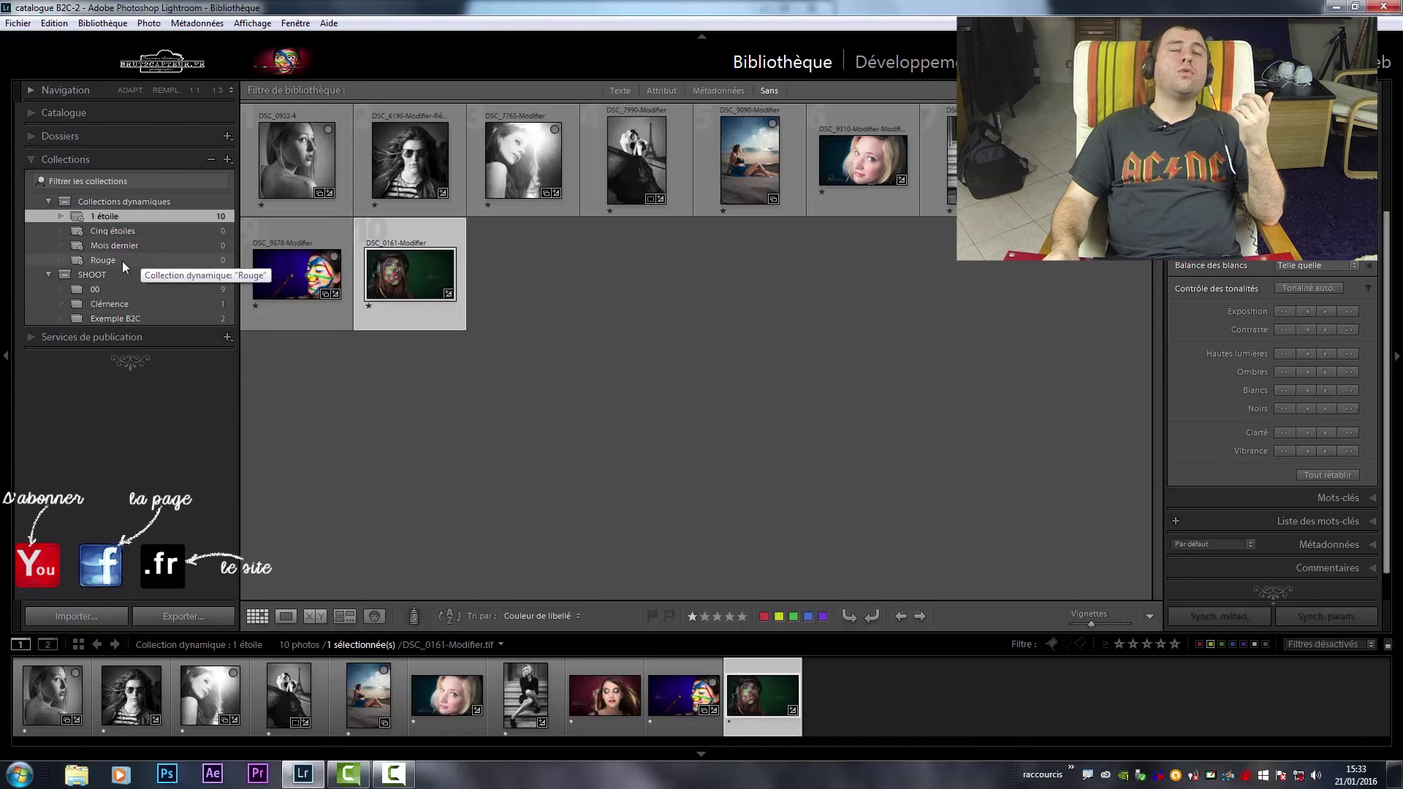
Close Rouge's rules unchanged, then change the 1 étoile rule to two stars, leaving 8 photos
double_click(103, 264)
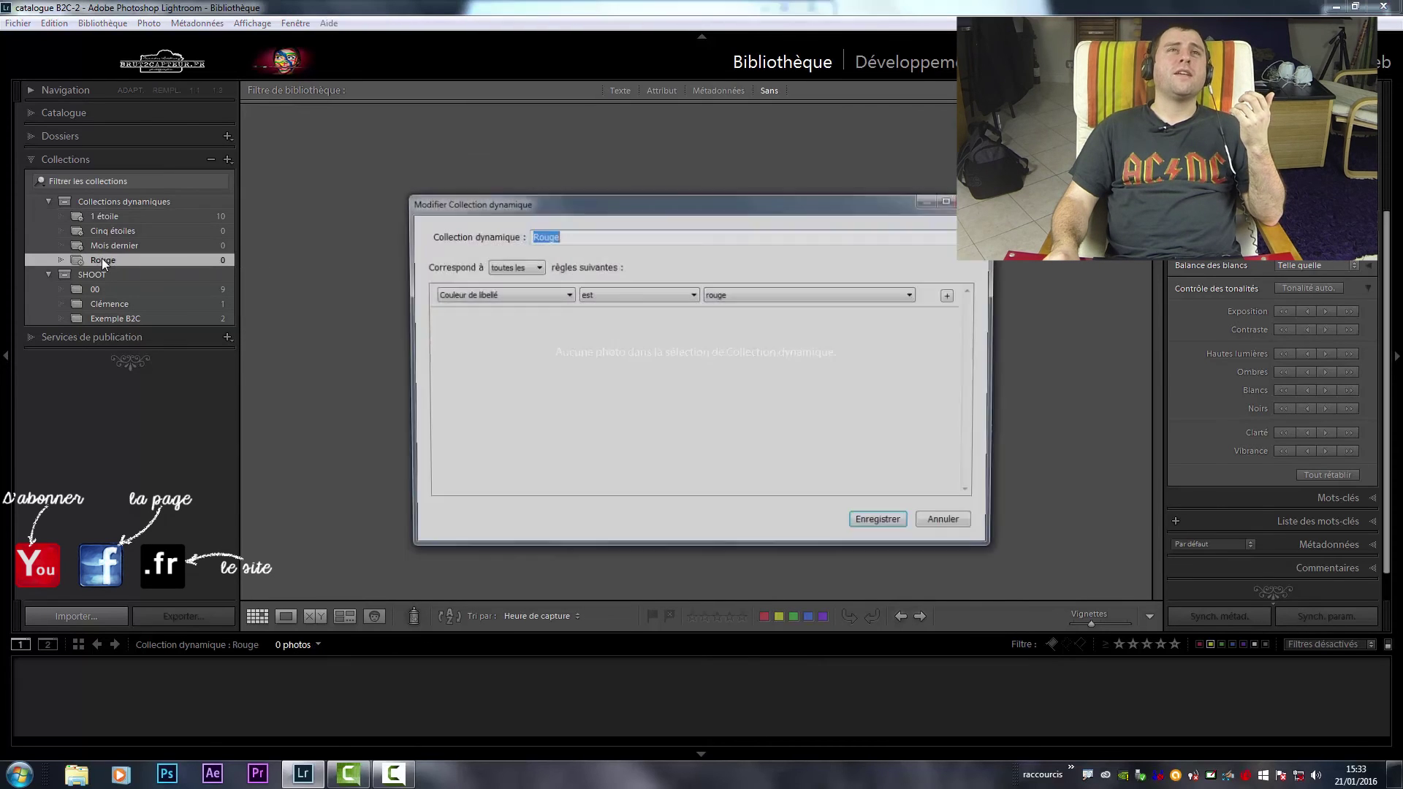
key("Escape")
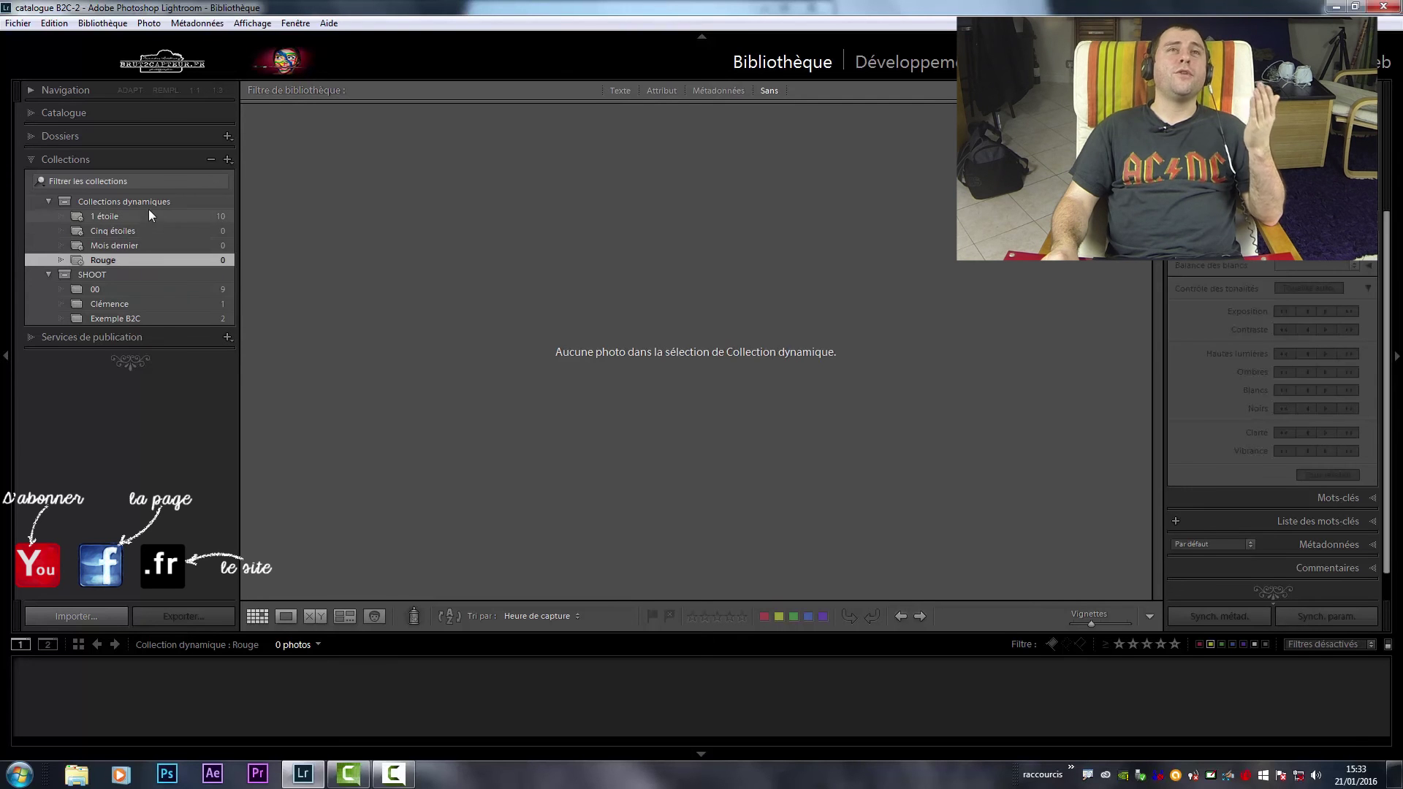
double_click(82, 216)
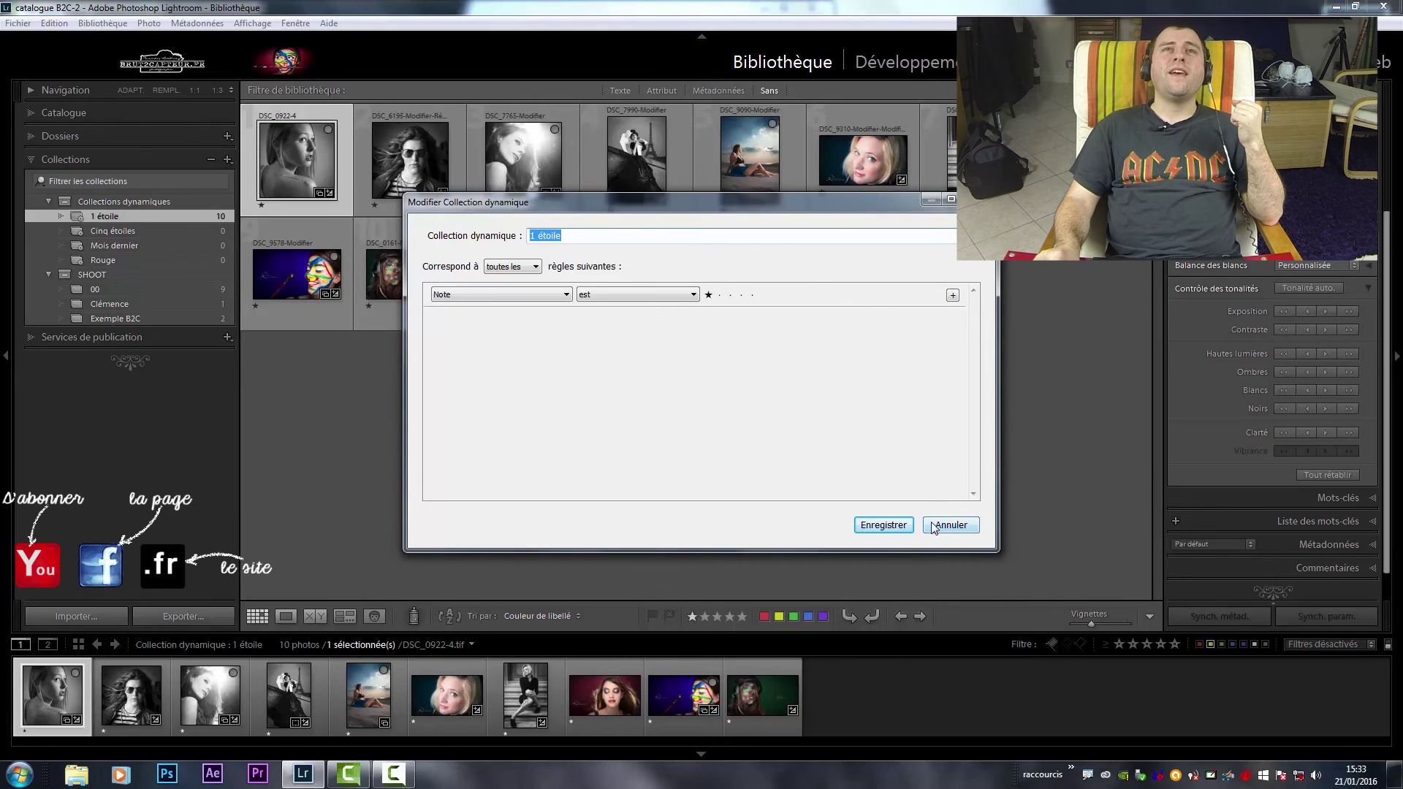
left_click(721, 295)
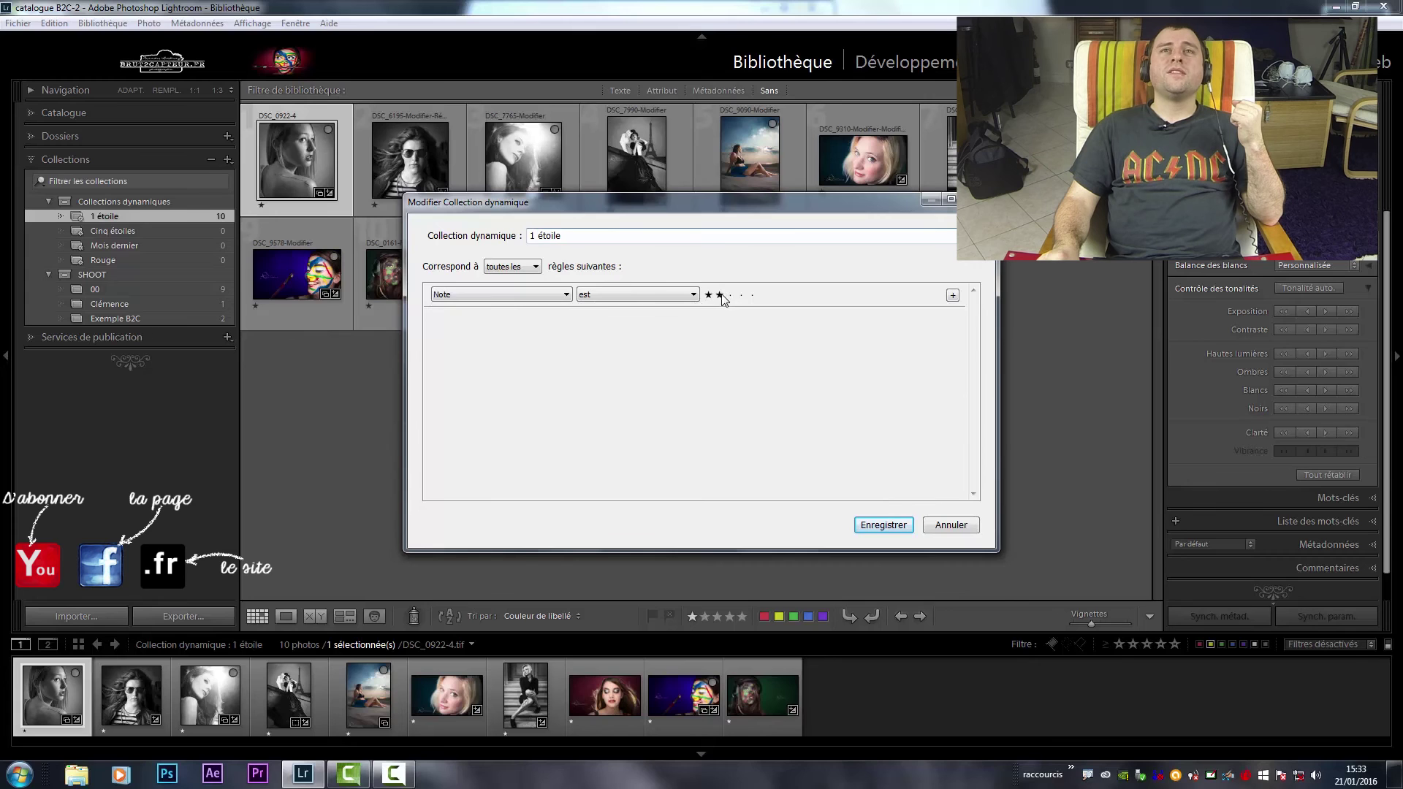
left_click(869, 525)
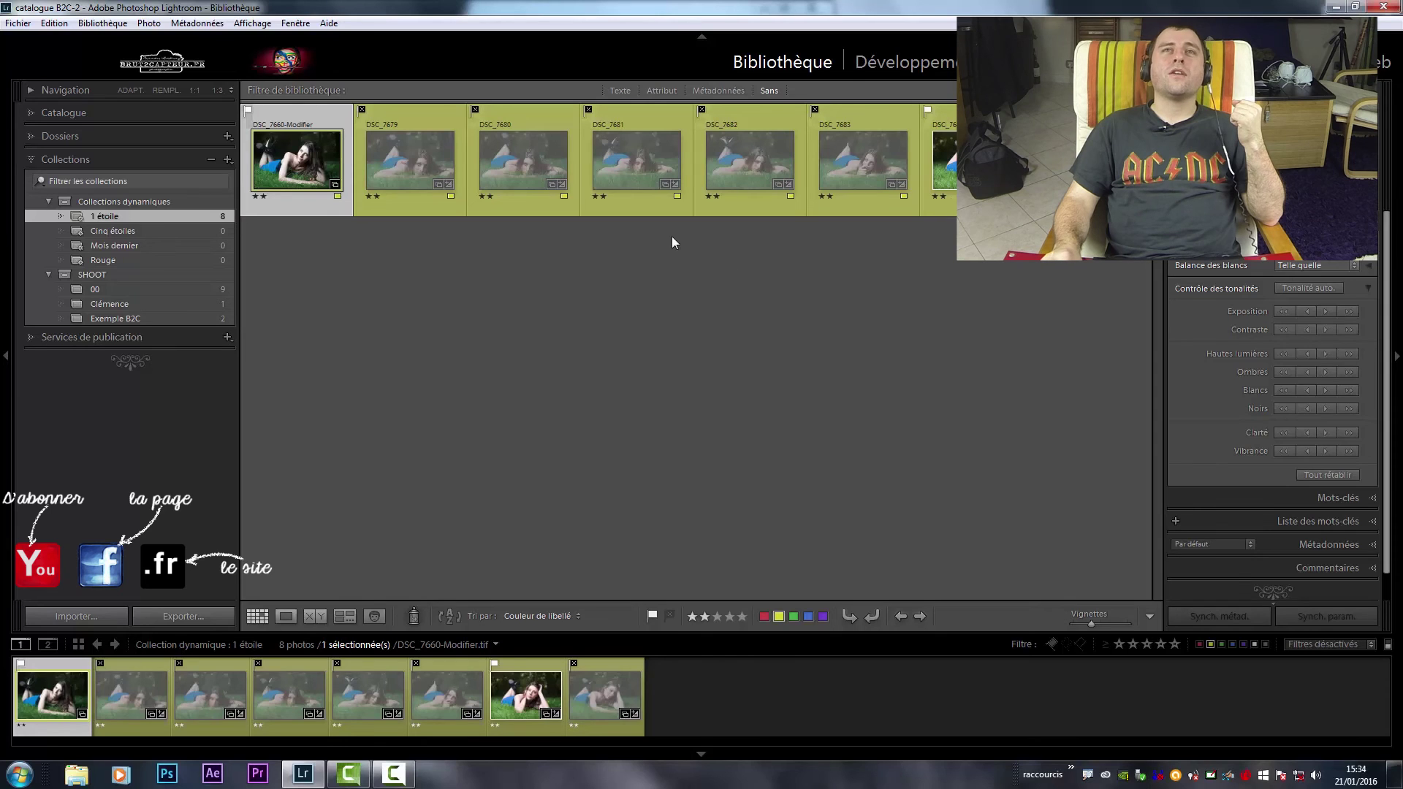
Set the 1 étoile rule back to one star, restoring its 10 photos
double_click(126, 217)
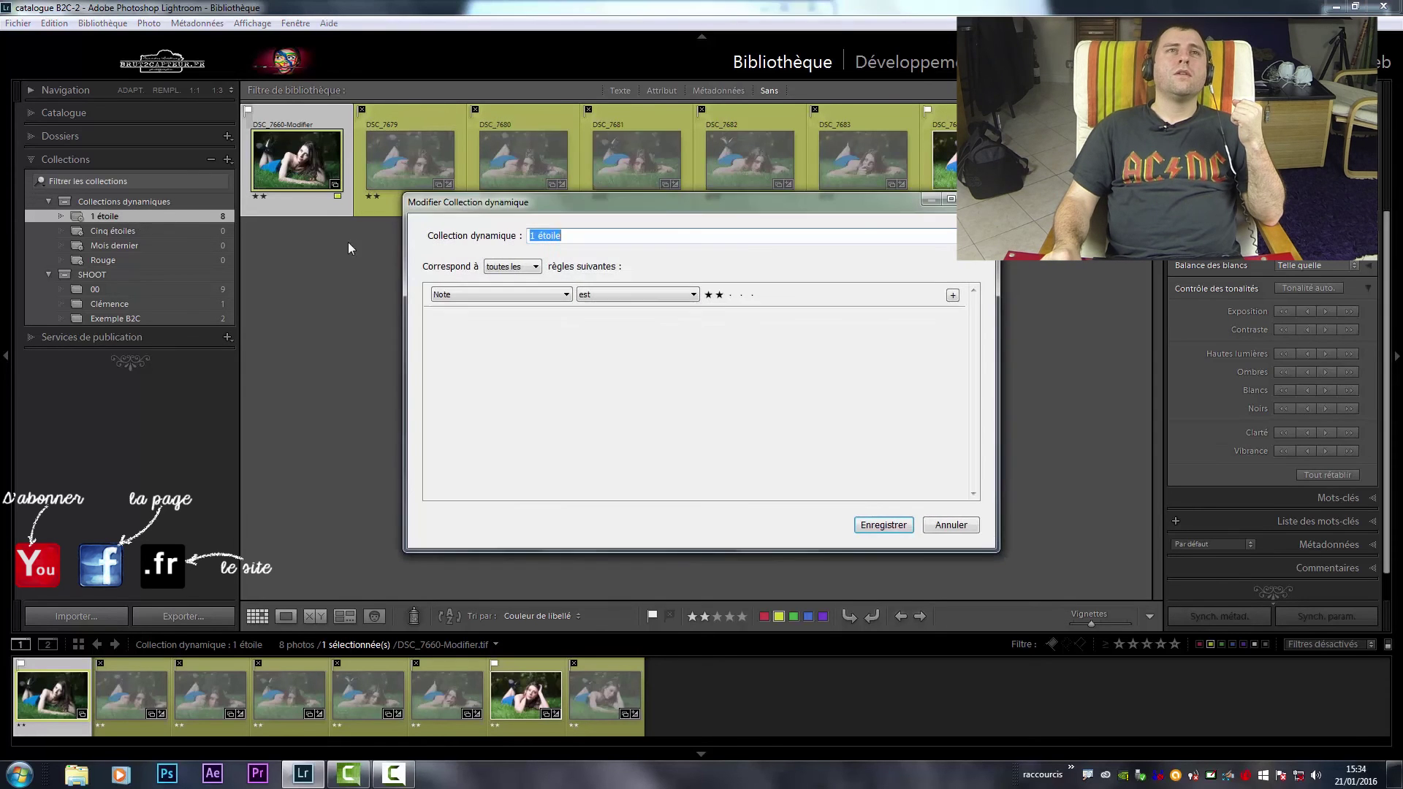
left_click(720, 296)
left_click(706, 295)
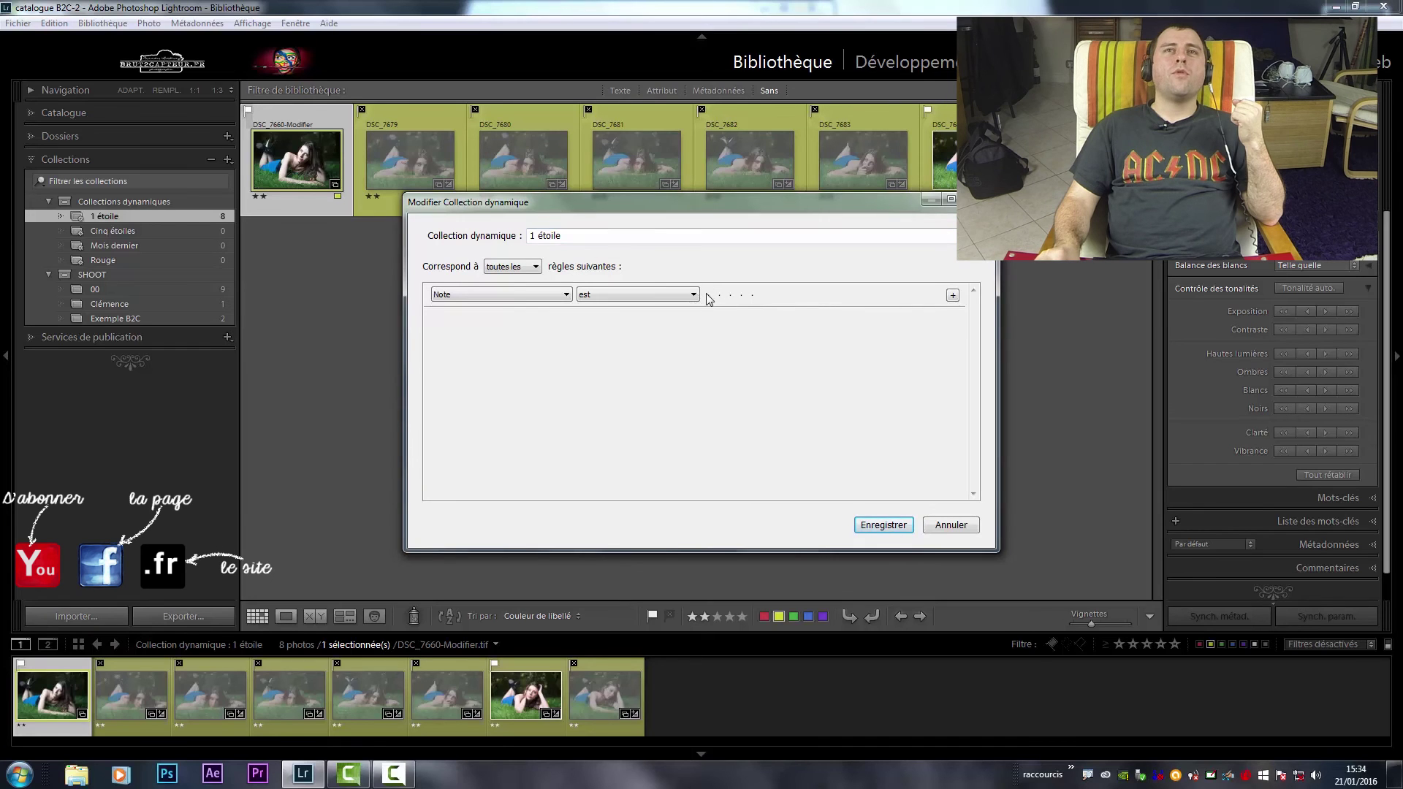
left_click(883, 524)
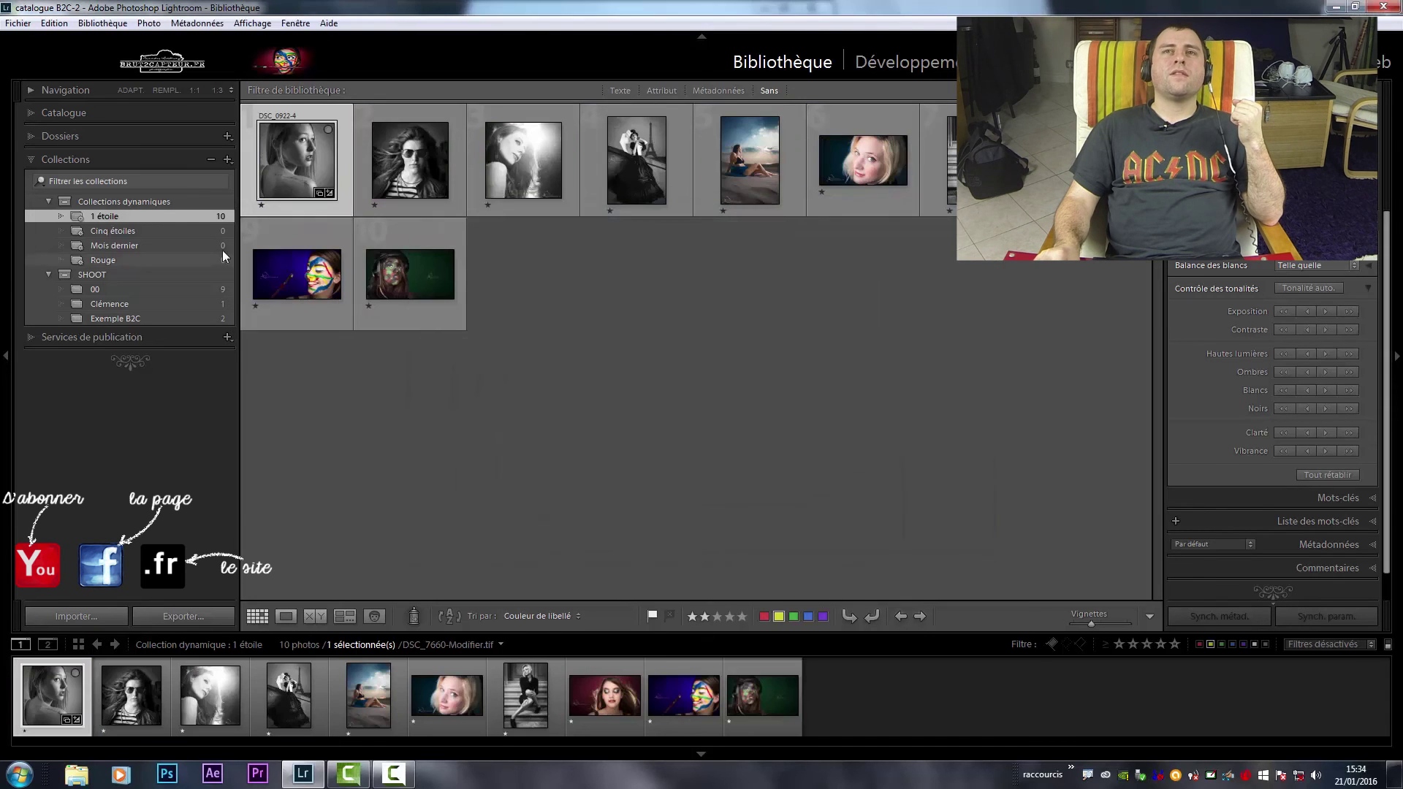
Dismiss the 1 étoile context menu and collapse the Collections dynamiques set
right_click(106, 222)
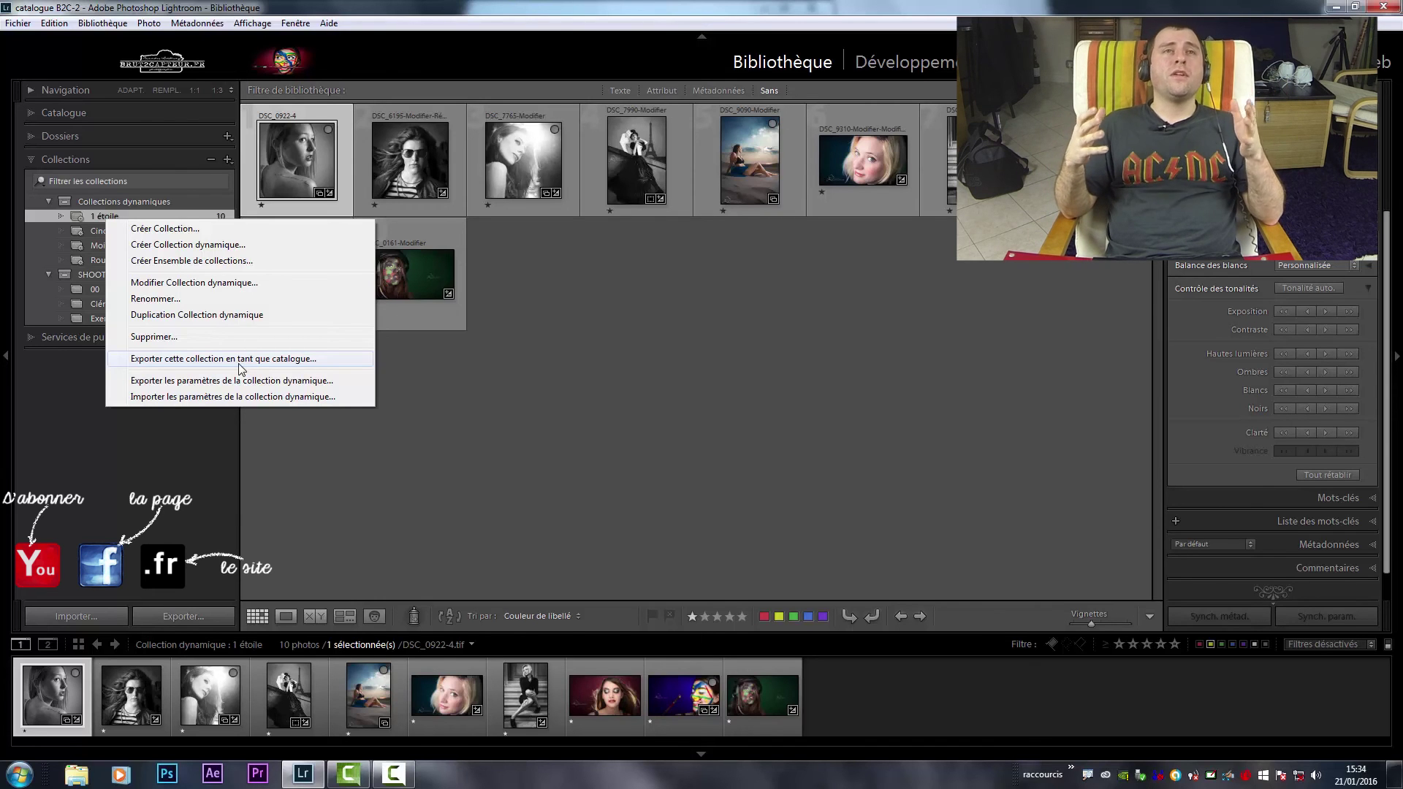
left_click(378, 322)
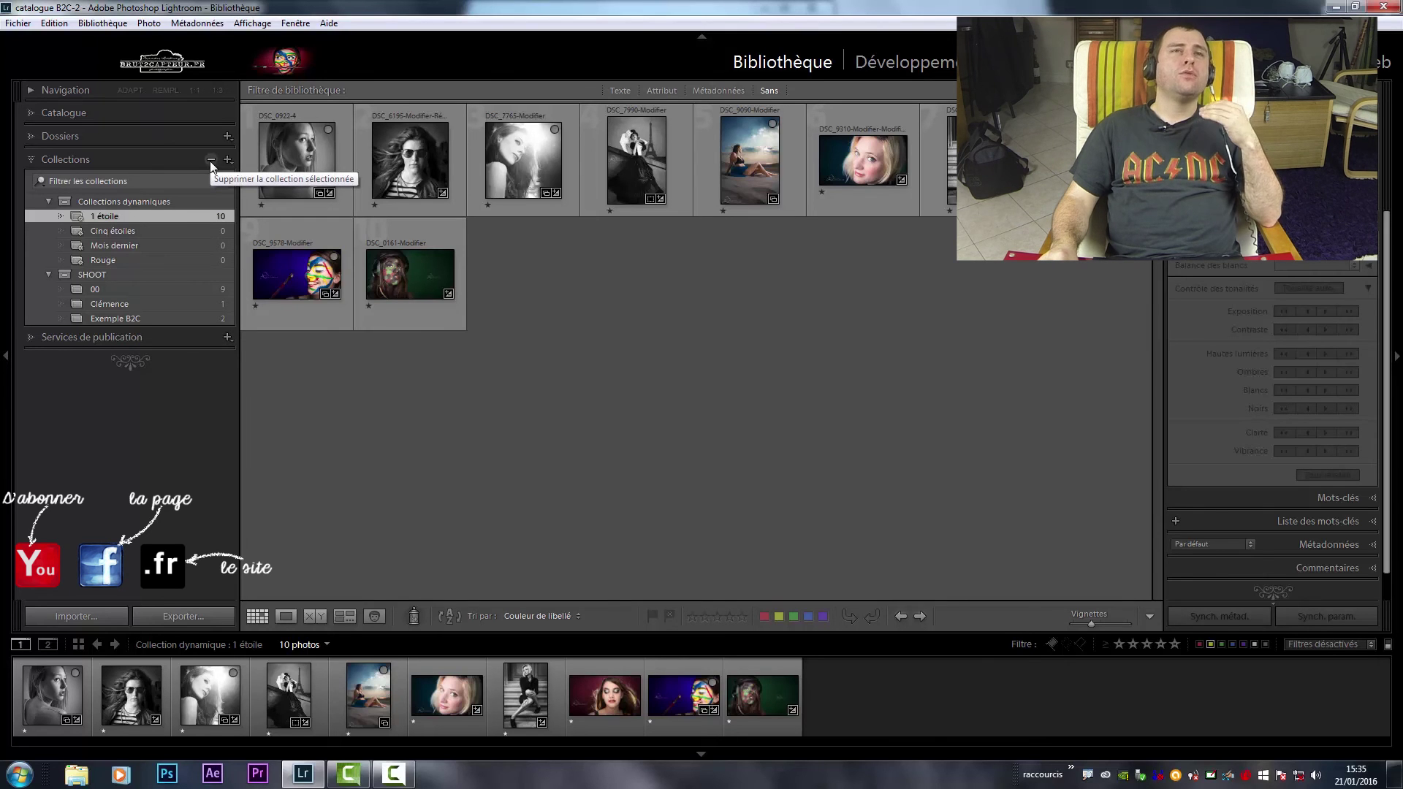
left_click(48, 202)
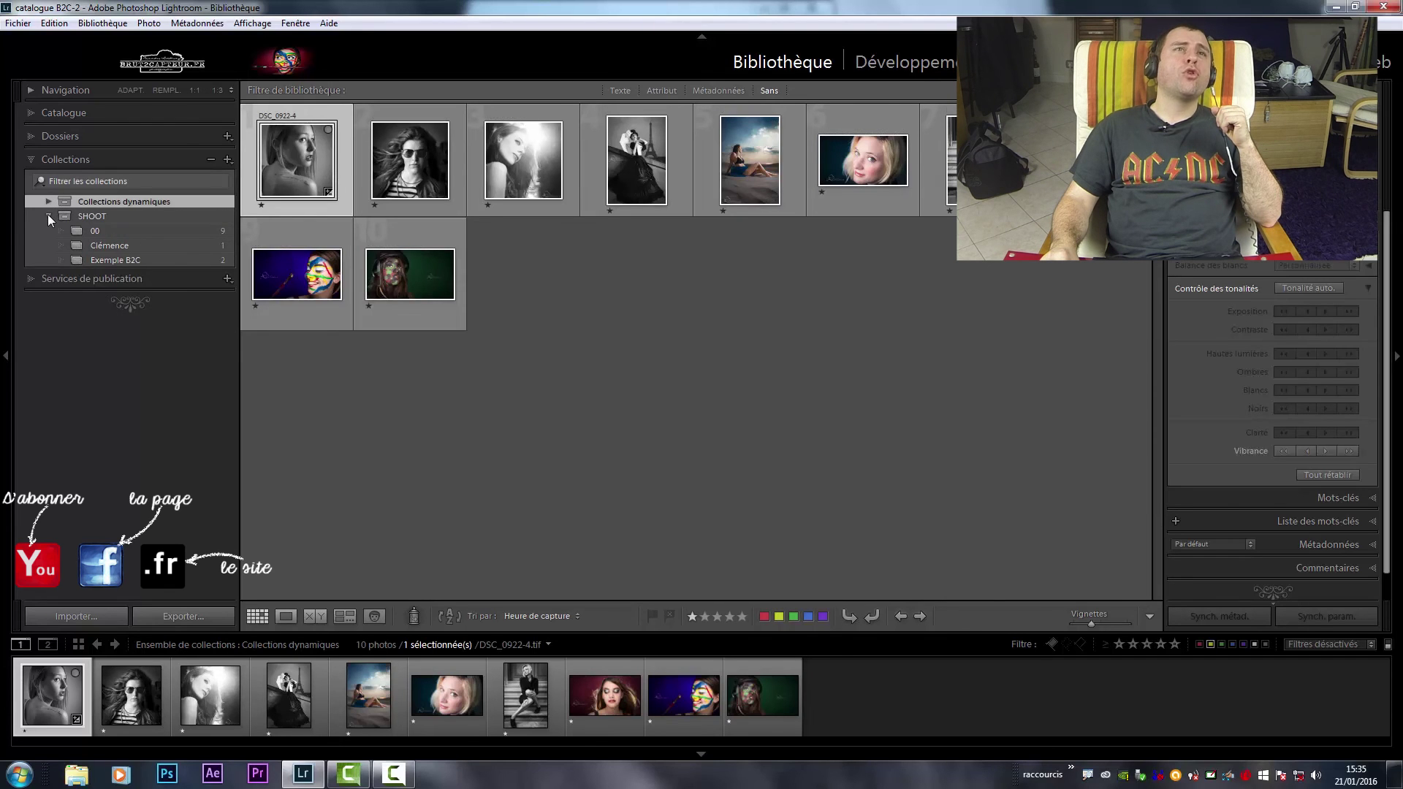
Delete the empty Mois dernier smart collection and review 1 étoile's rules without changes
left_click(48, 216)
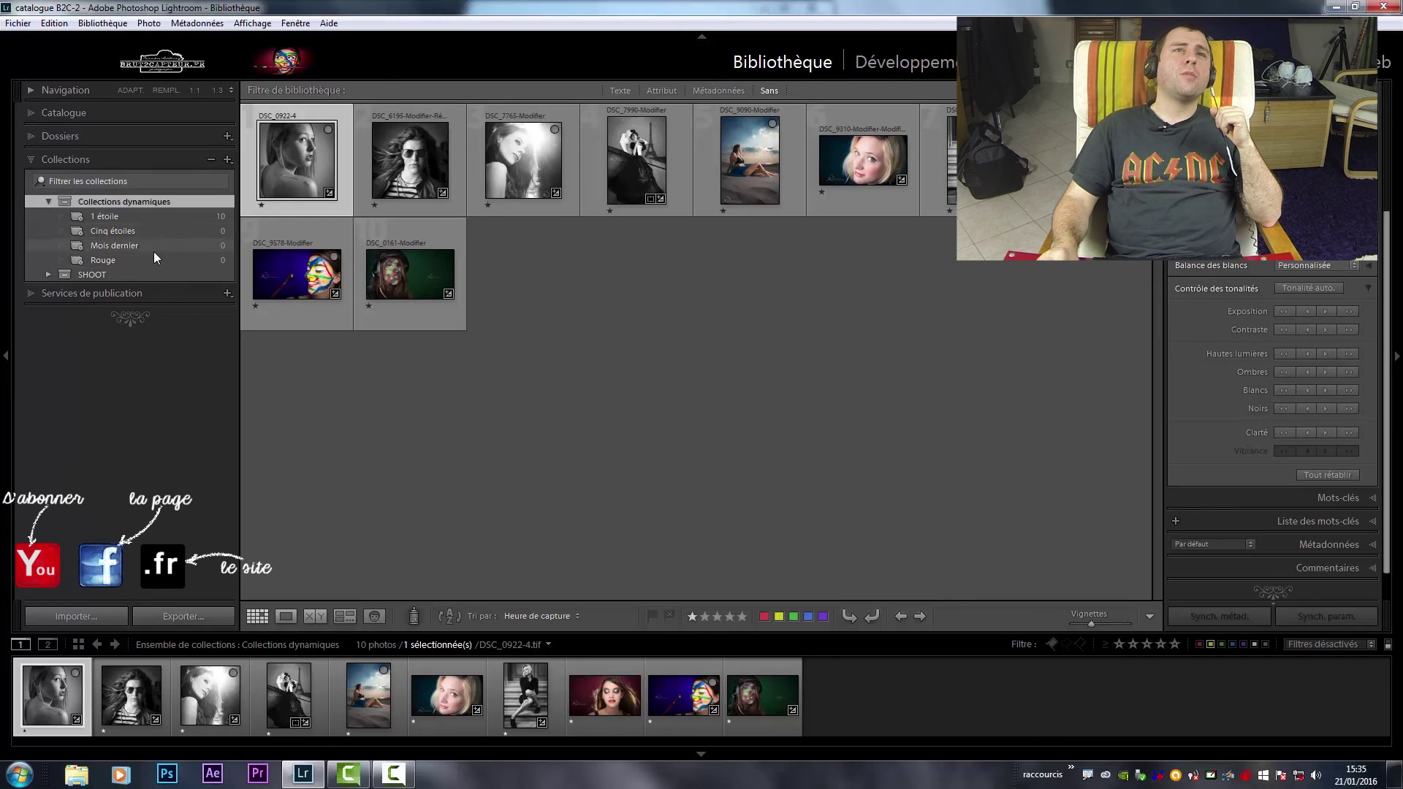
left_click(128, 247)
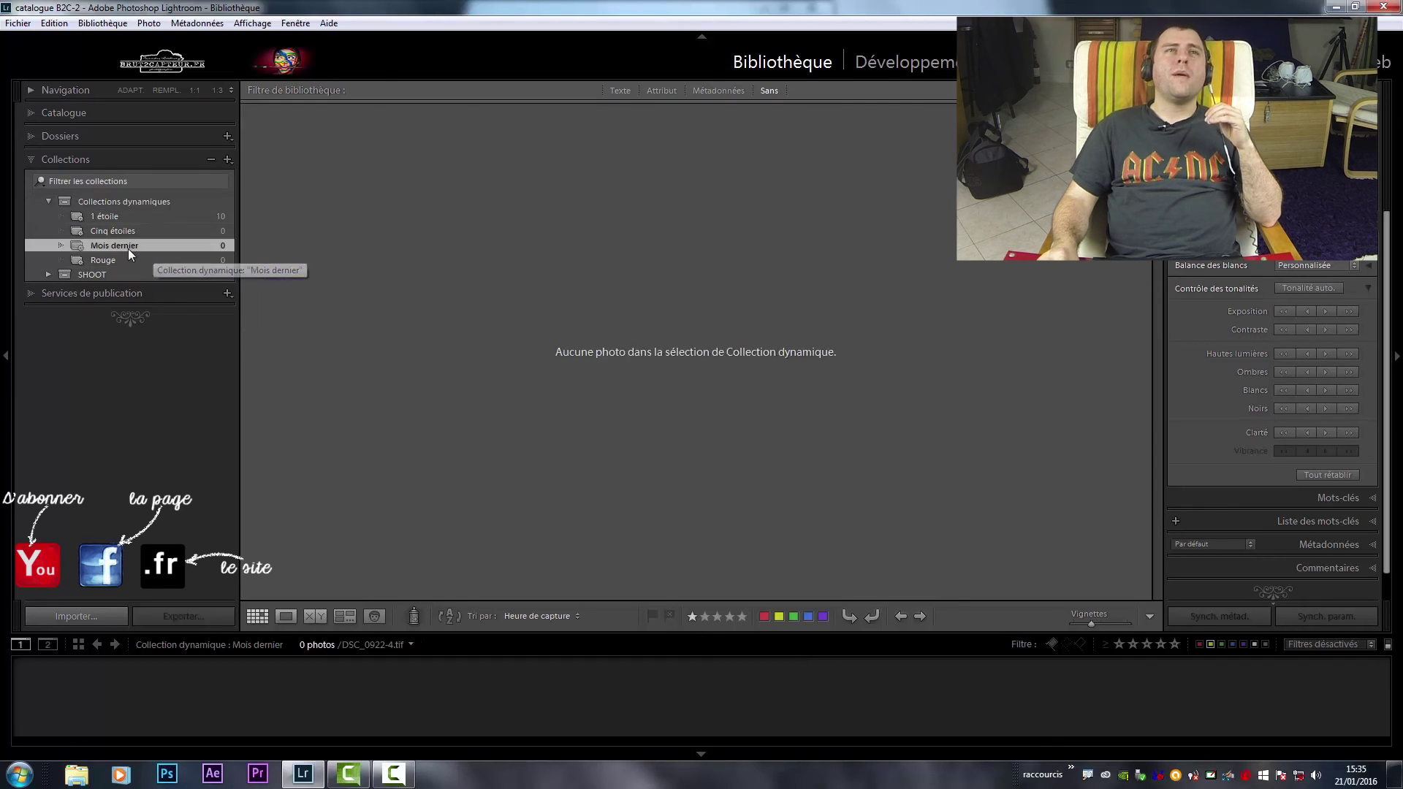
left_click(217, 157)
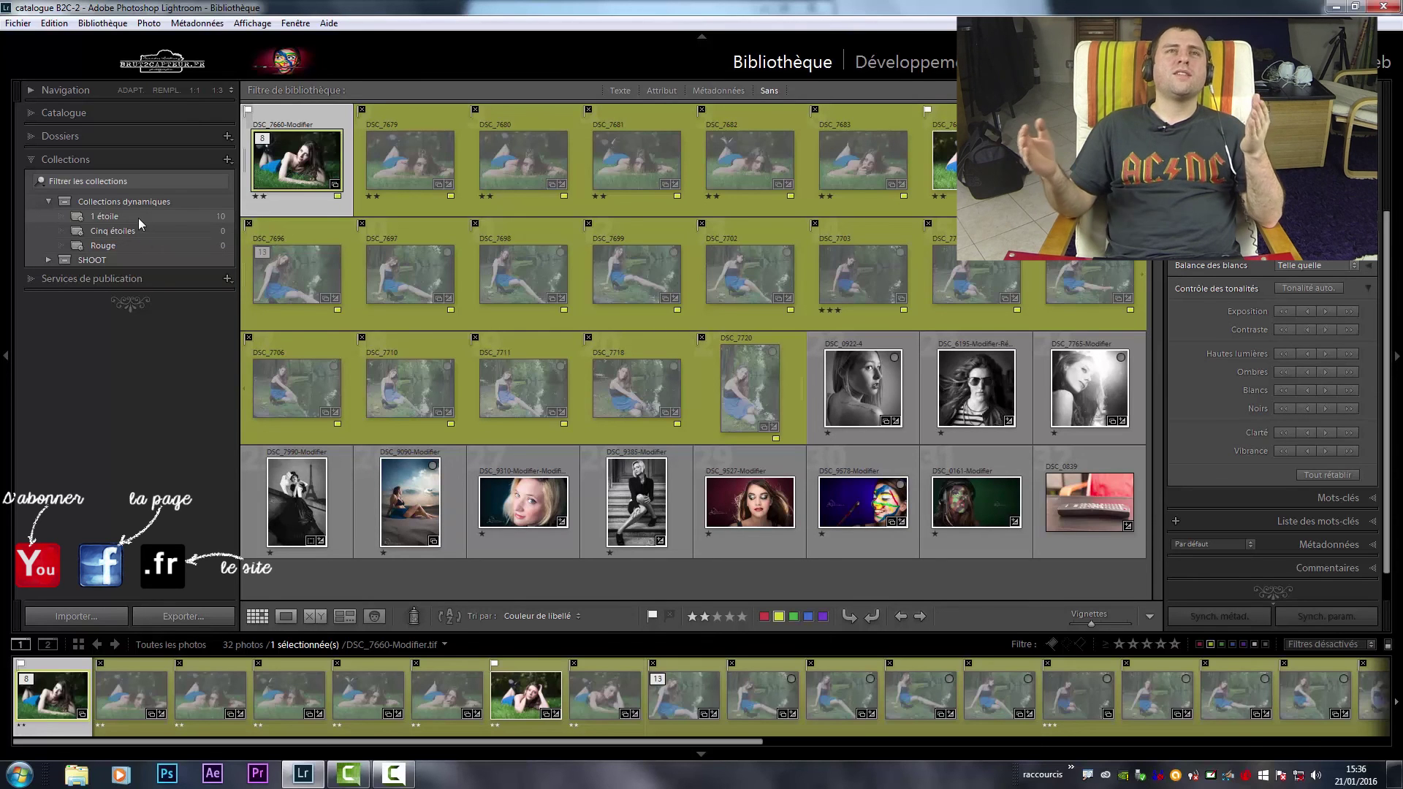
double_click(122, 215)
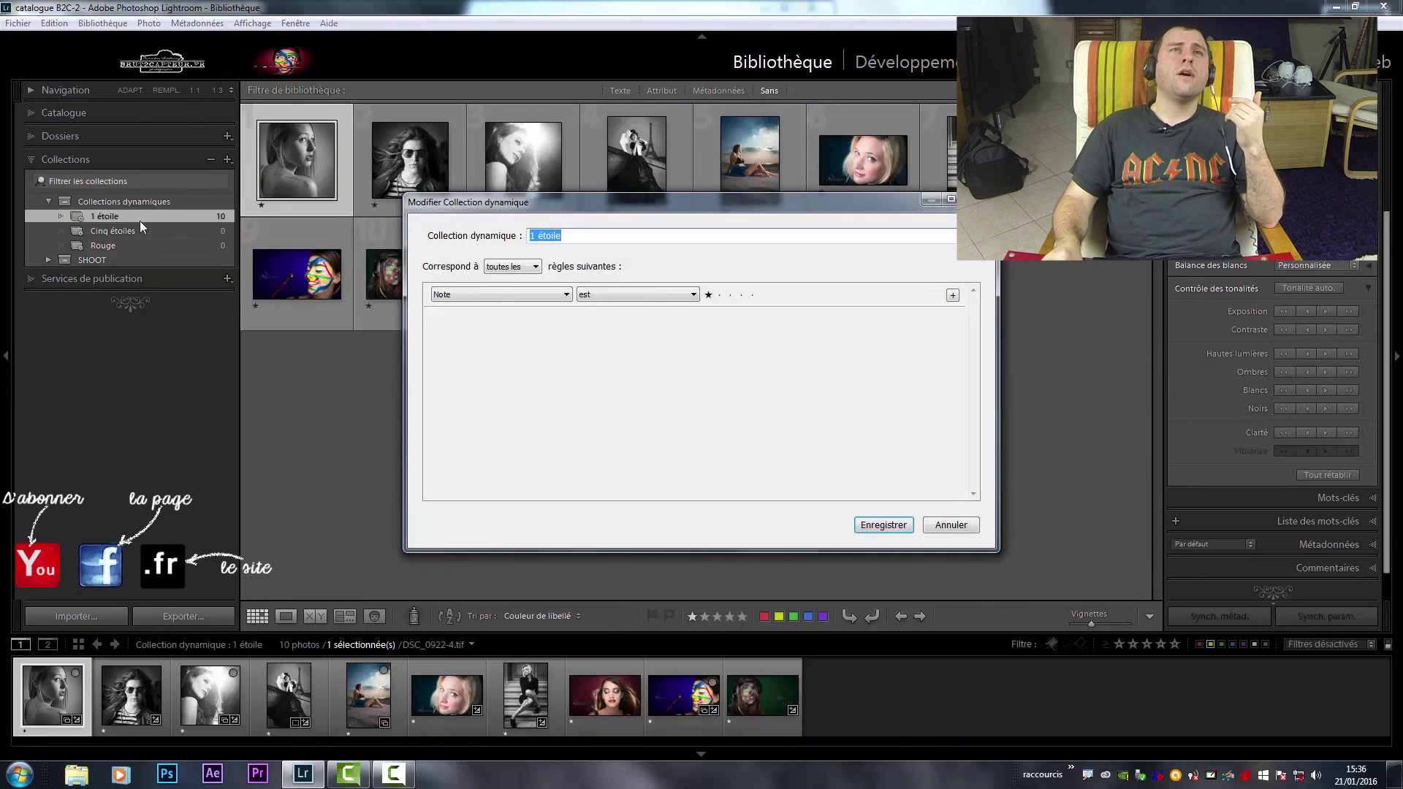
left_click(949, 523)
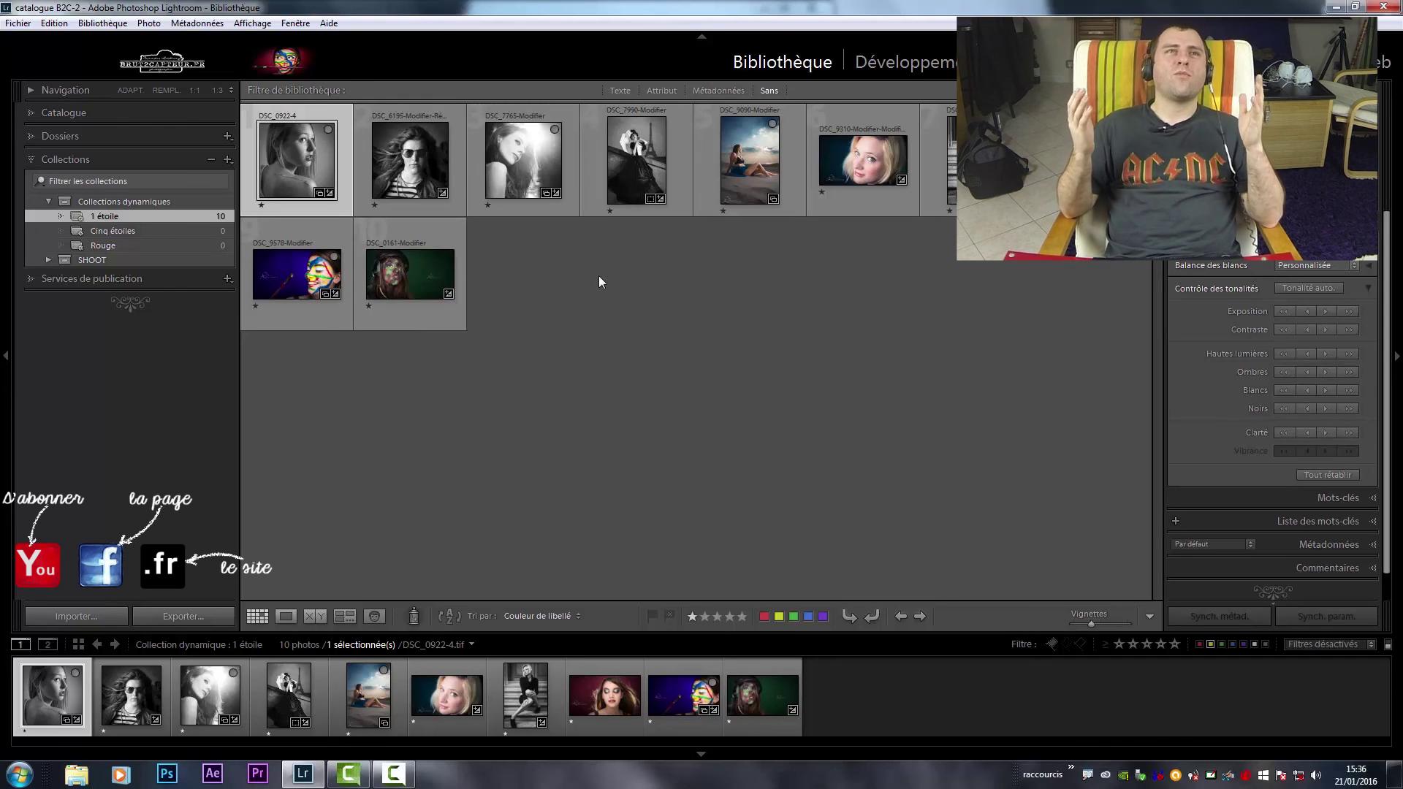
Filter the collections list with 'cl' to find Clémence, then clear it and collapse Collections
left_click(48, 201)
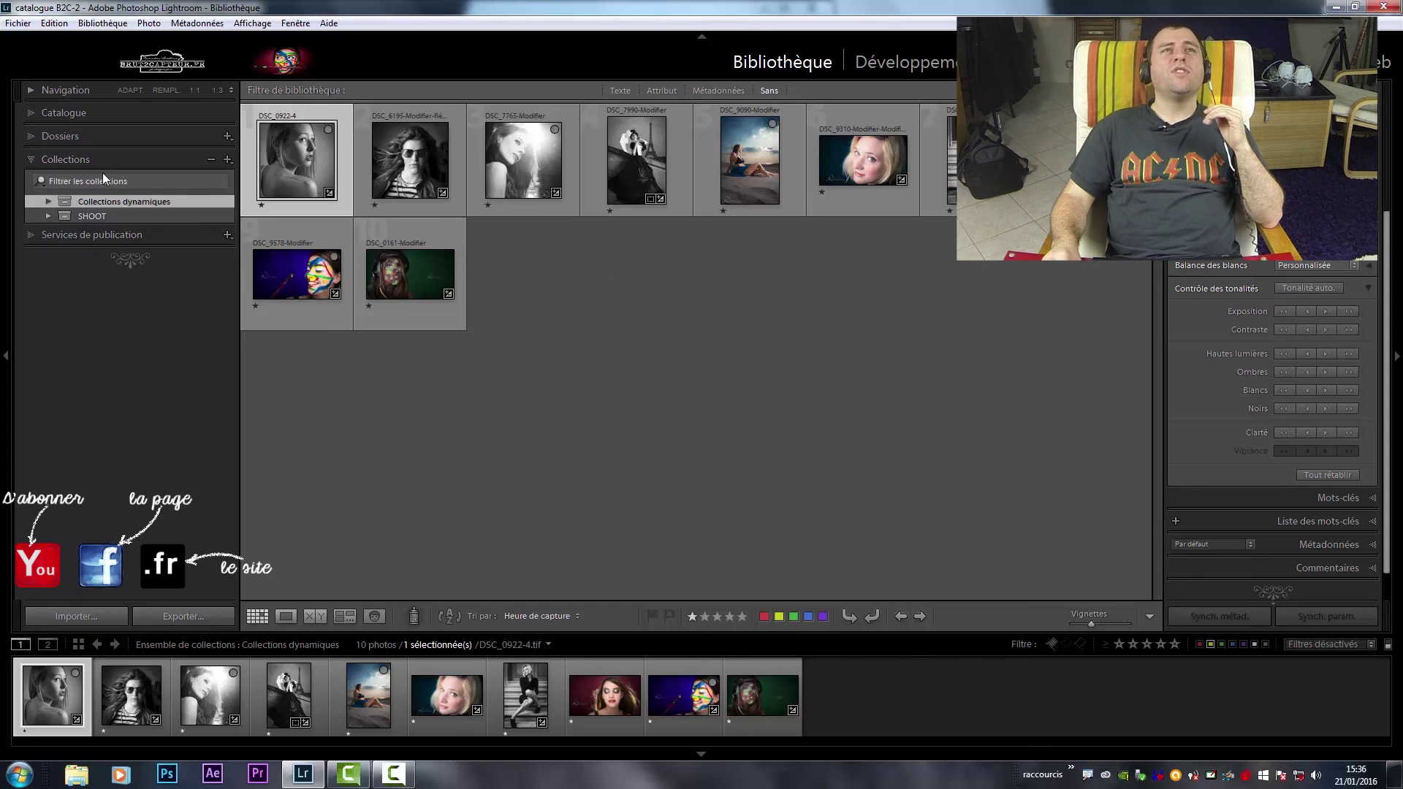
left_click(103, 184)
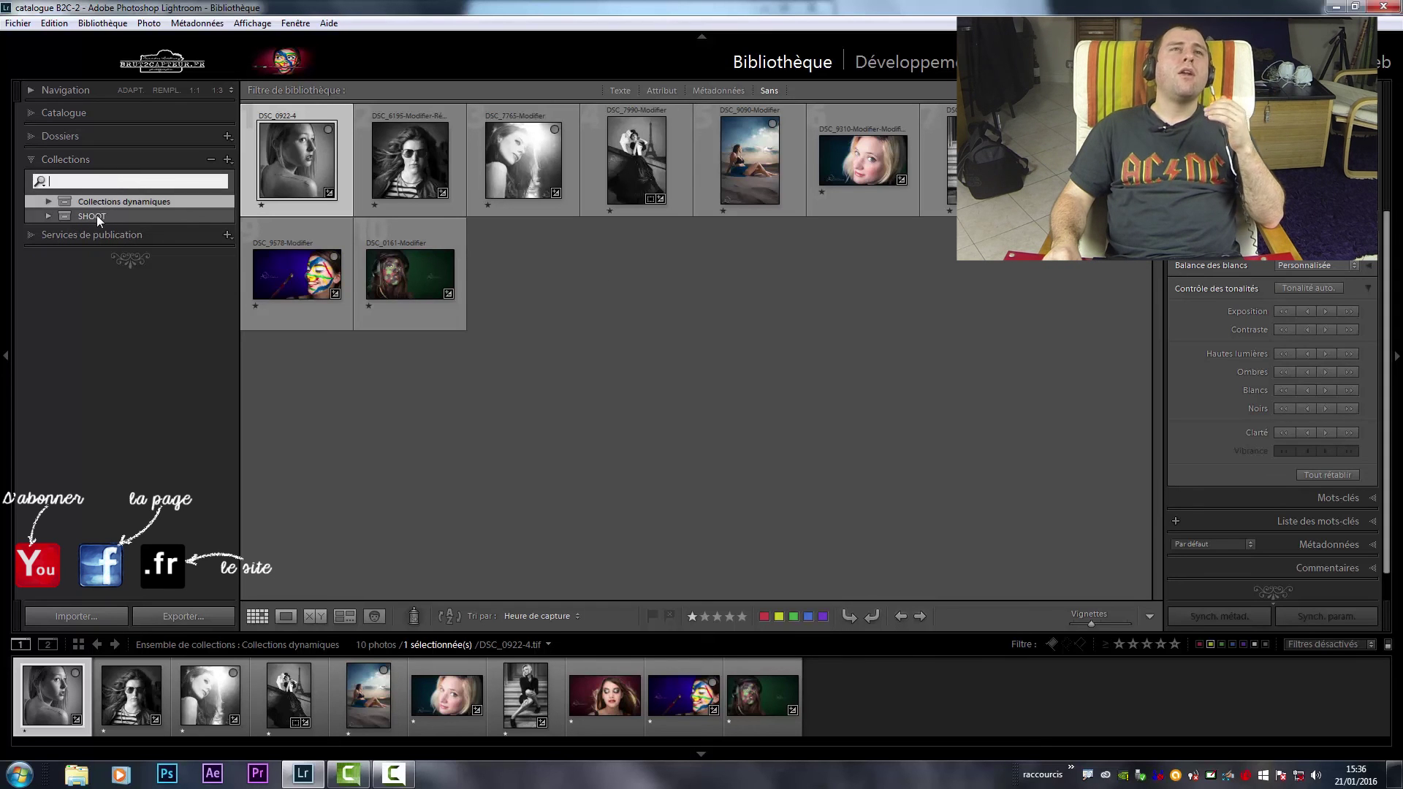
left_click(51, 215)
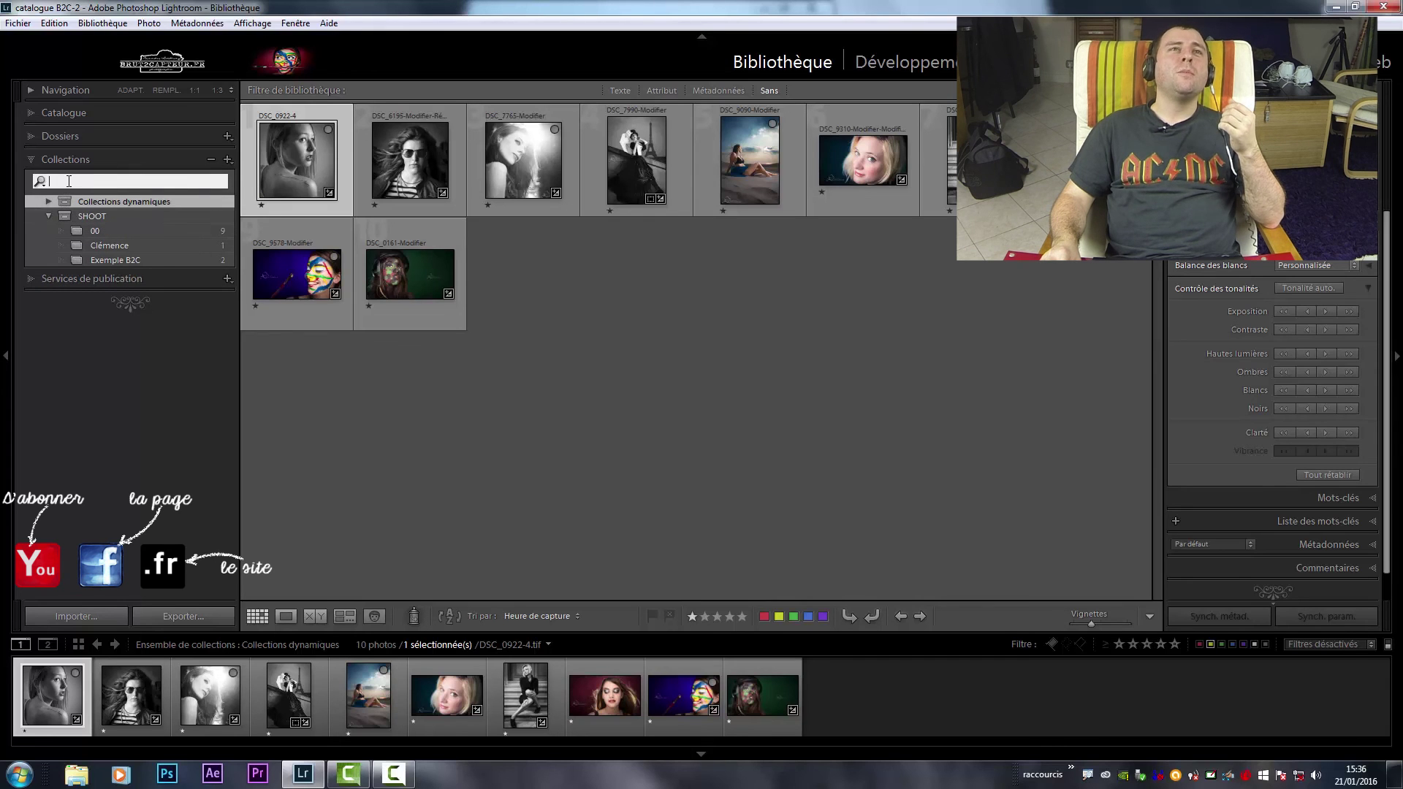
type("cl")
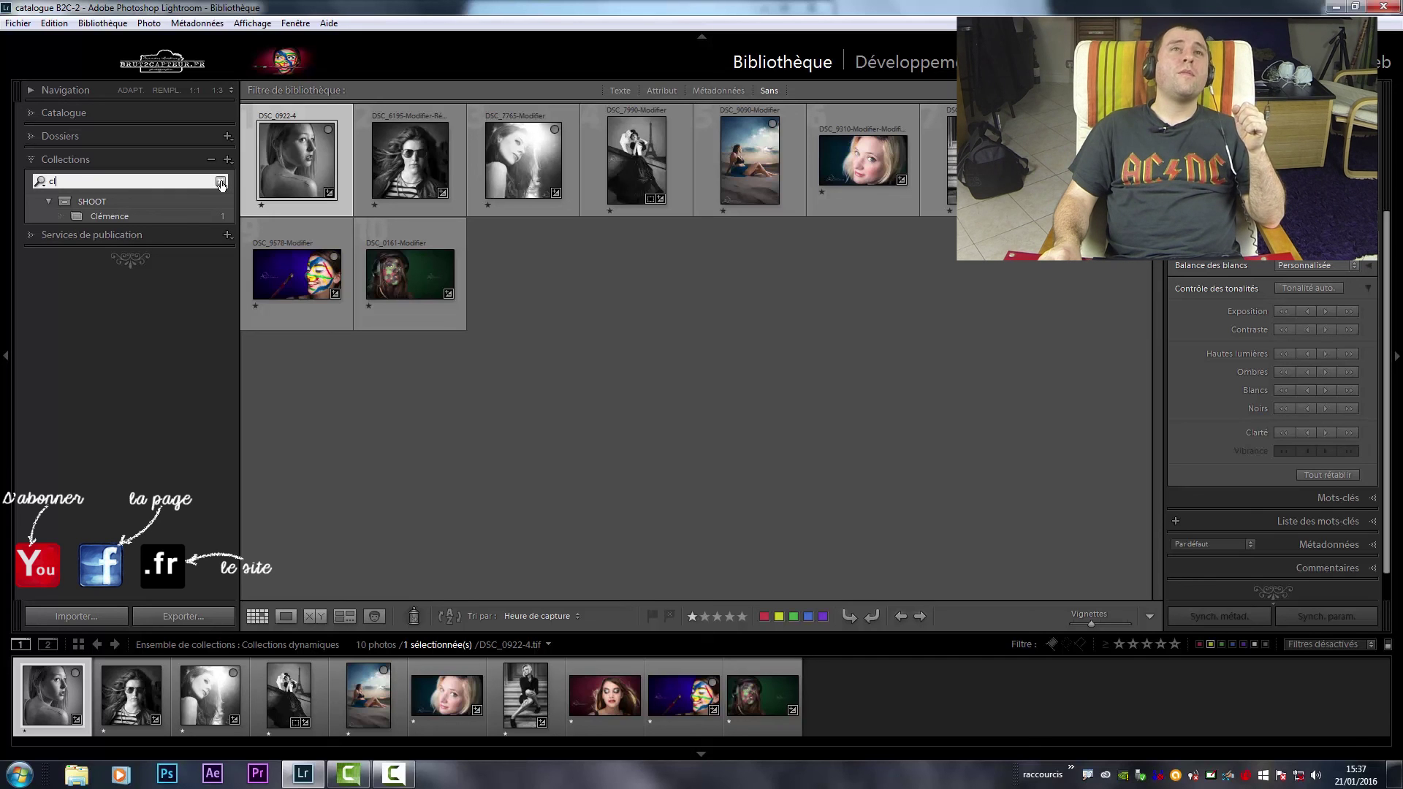
left_click(220, 183)
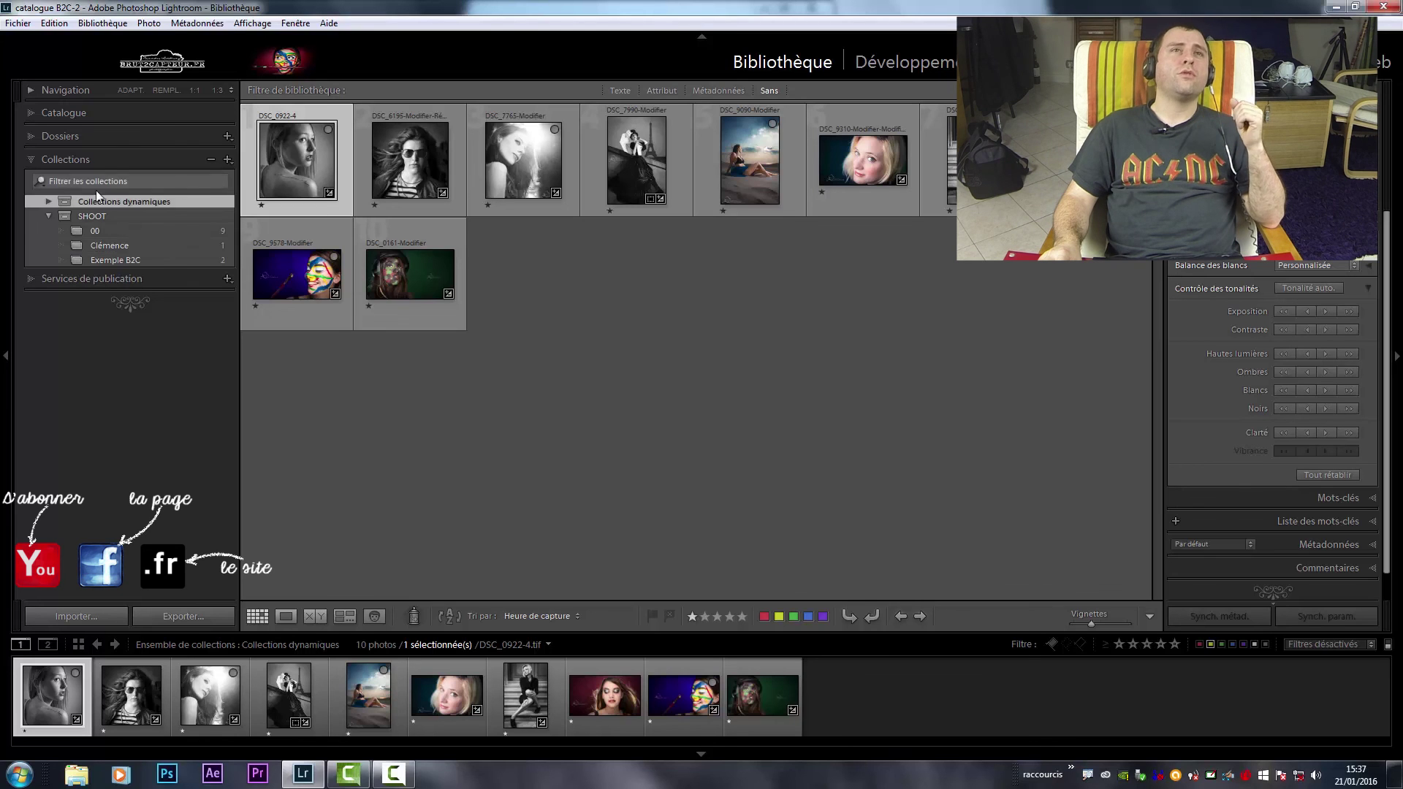
left_click(31, 160)
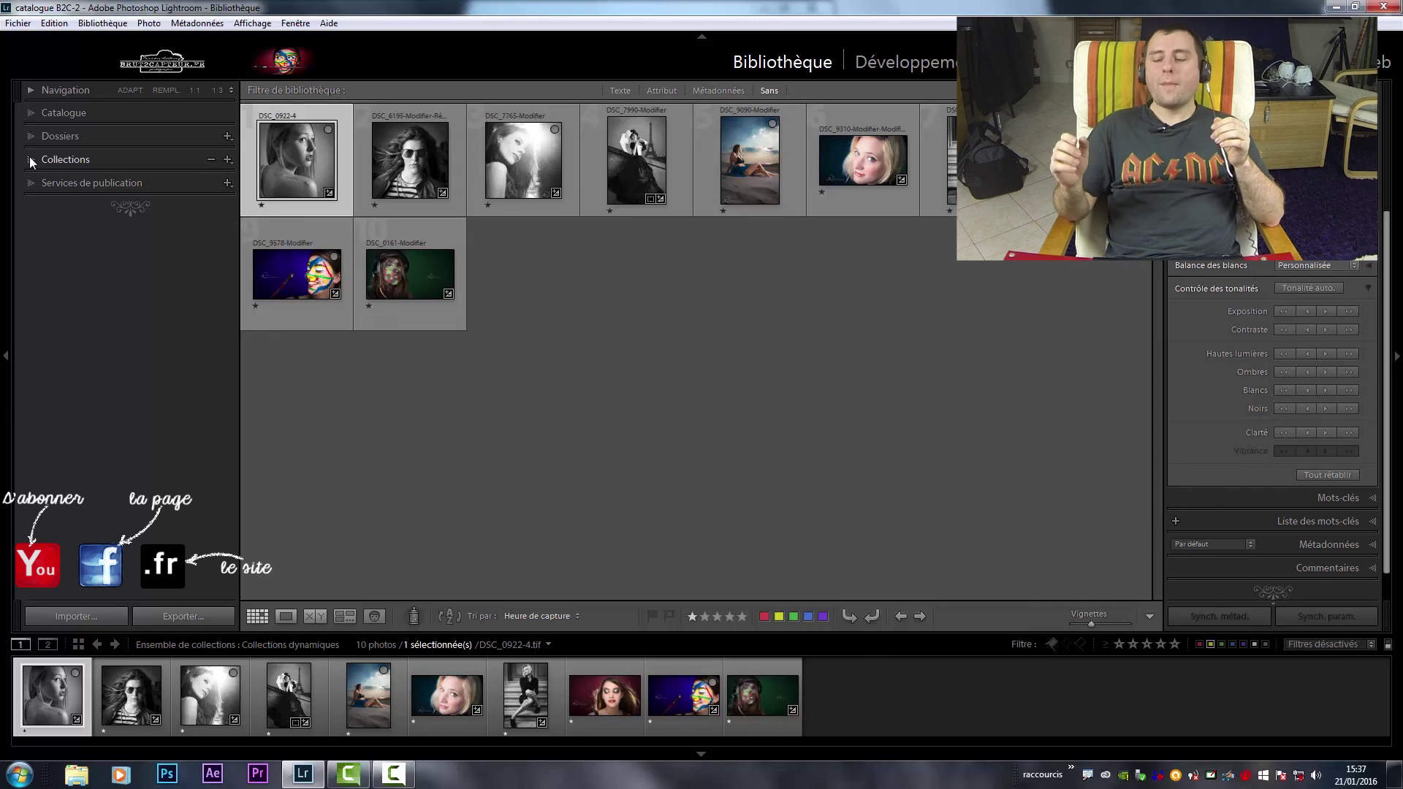
Open the Dossiers panel and turn off Solo mode for the side panels
left_click(31, 160)
left_click(30, 138)
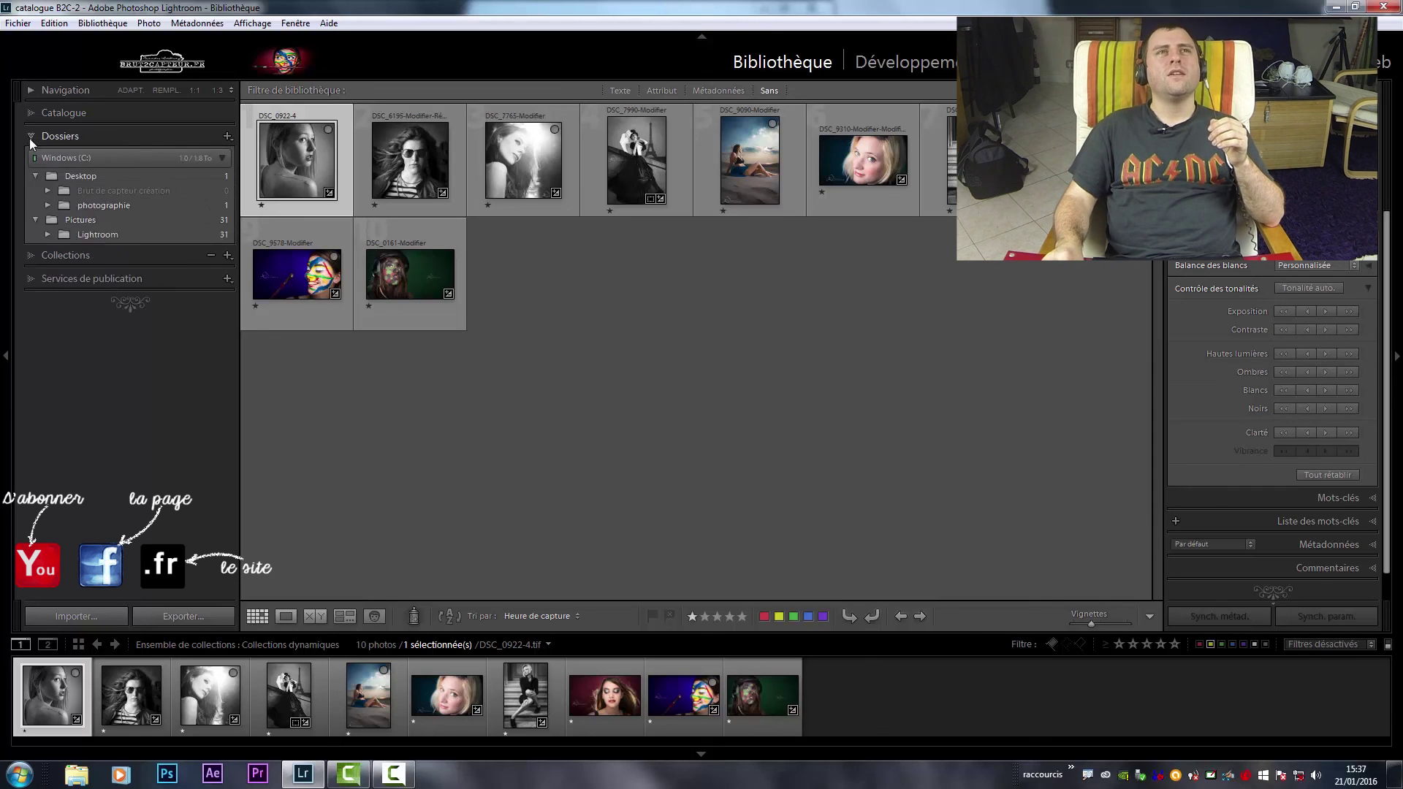
right_click(53, 370)
left_click(80, 475)
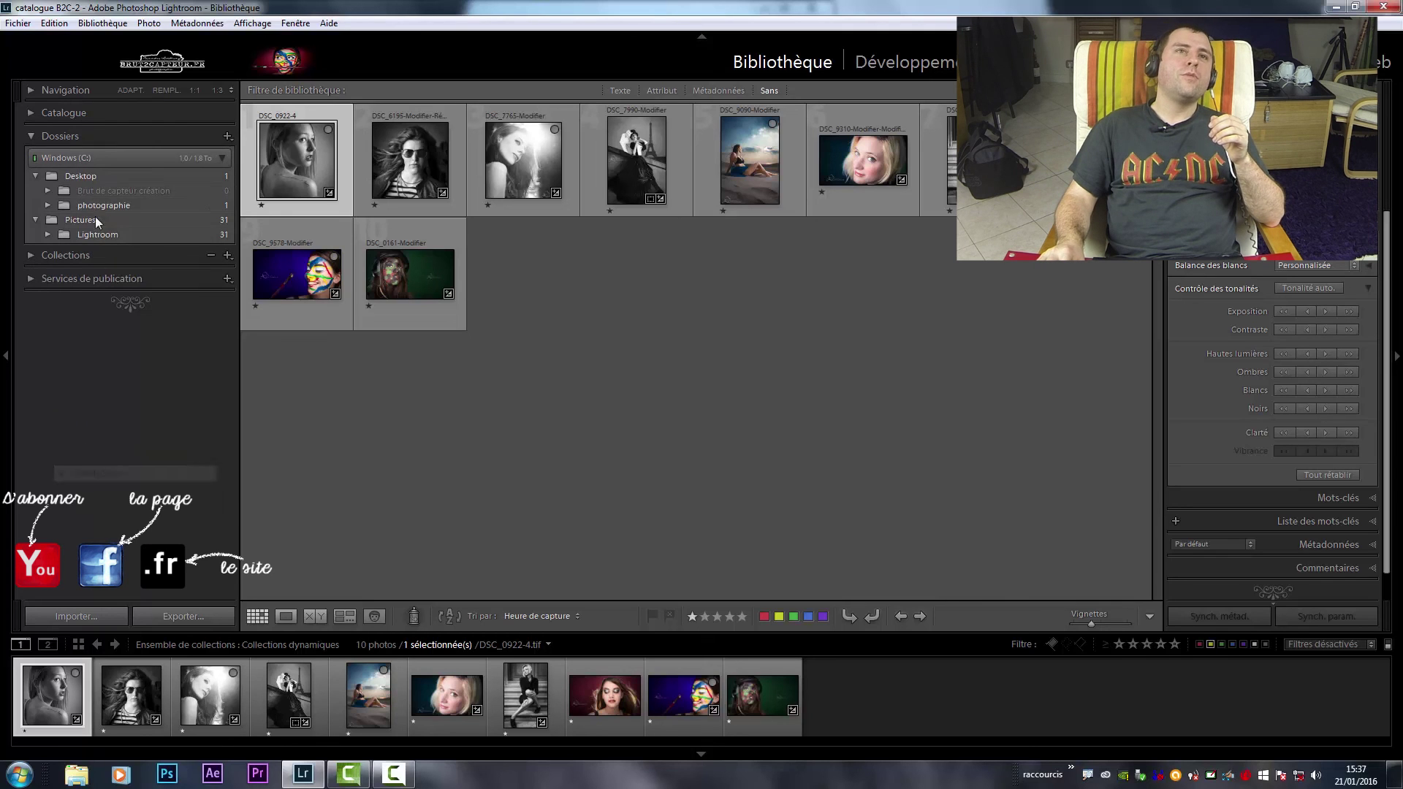
left_click(34, 259)
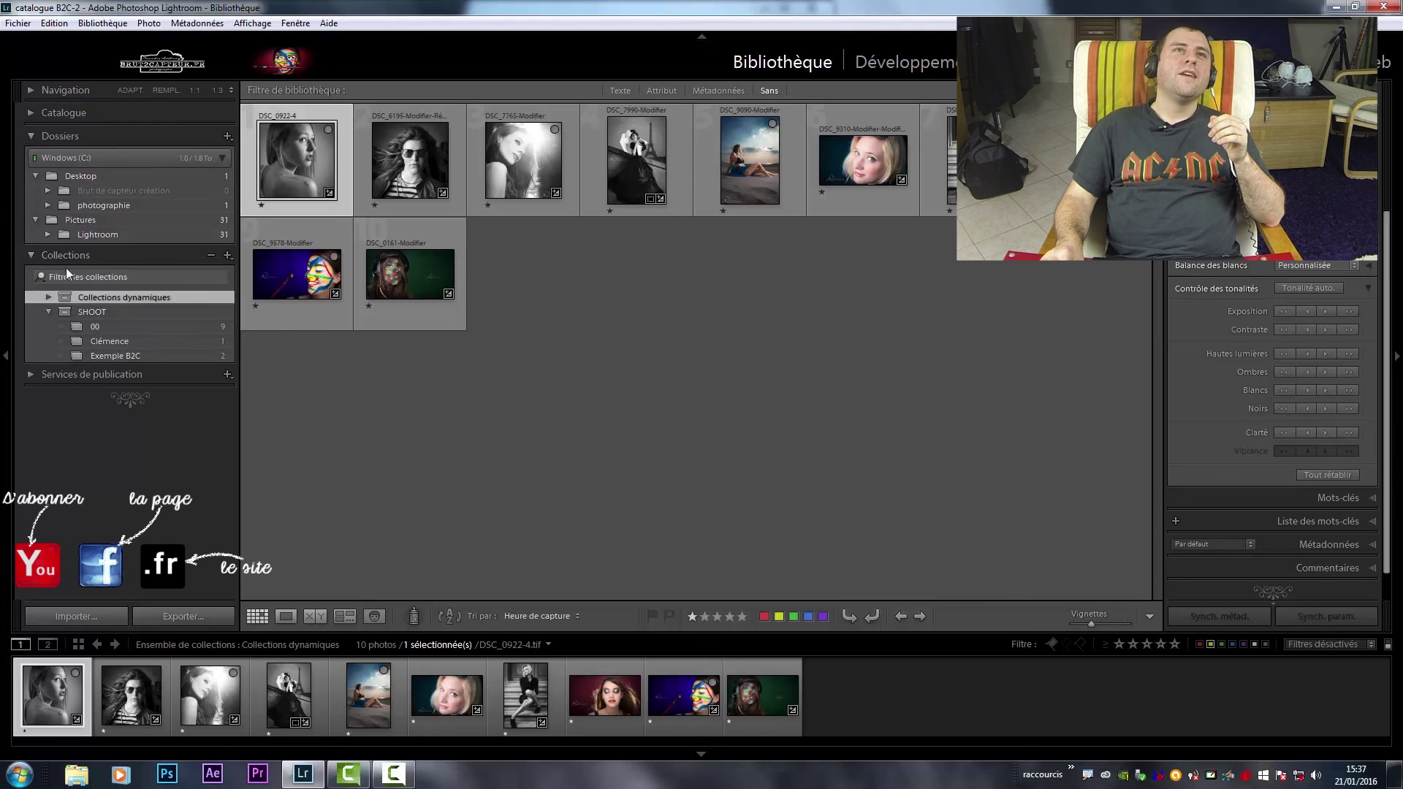
Browse Lightroom > catalogue B2C > Desktop > photographie > PHOTO PRO and select Shoot Clémence
left_click(47, 233)
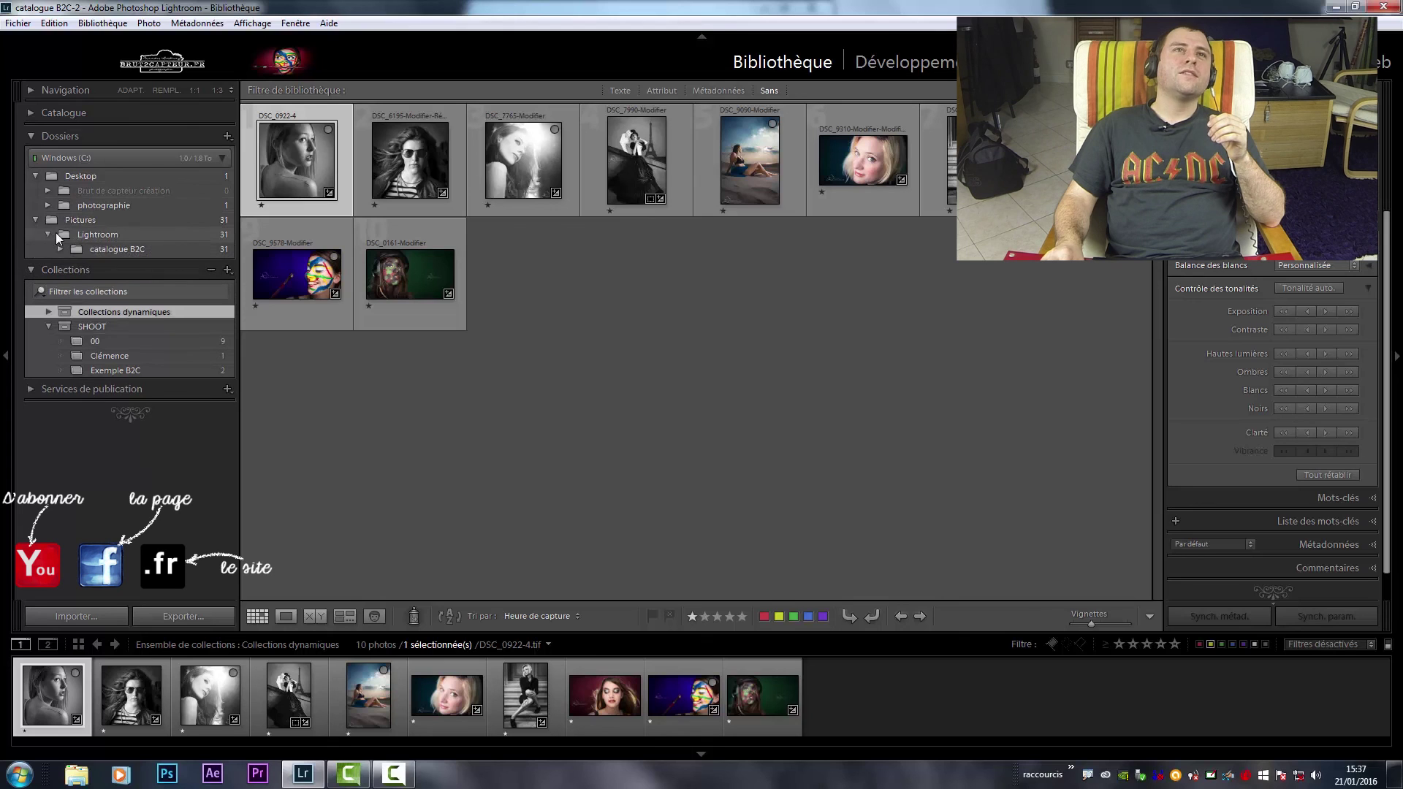
left_click(59, 248)
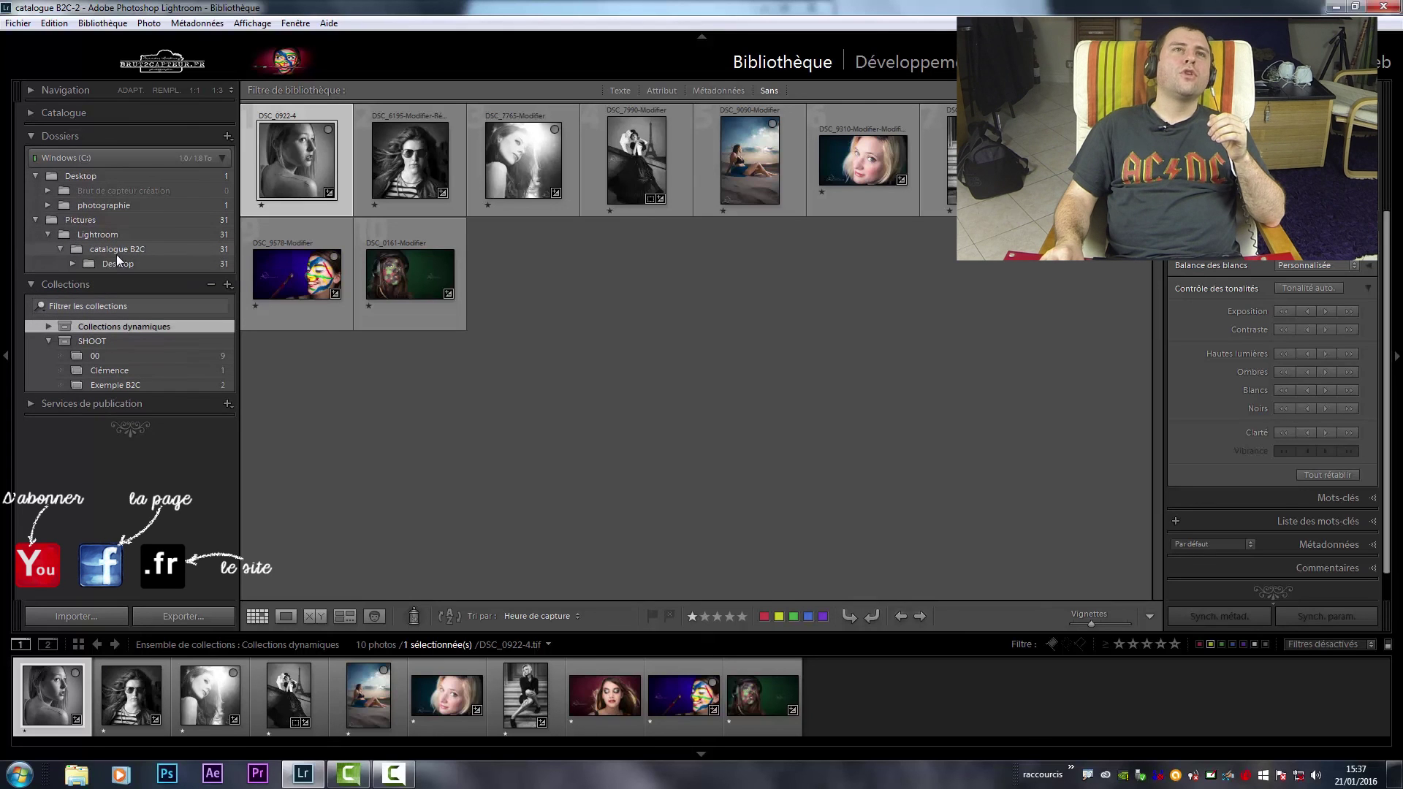
left_click(72, 263)
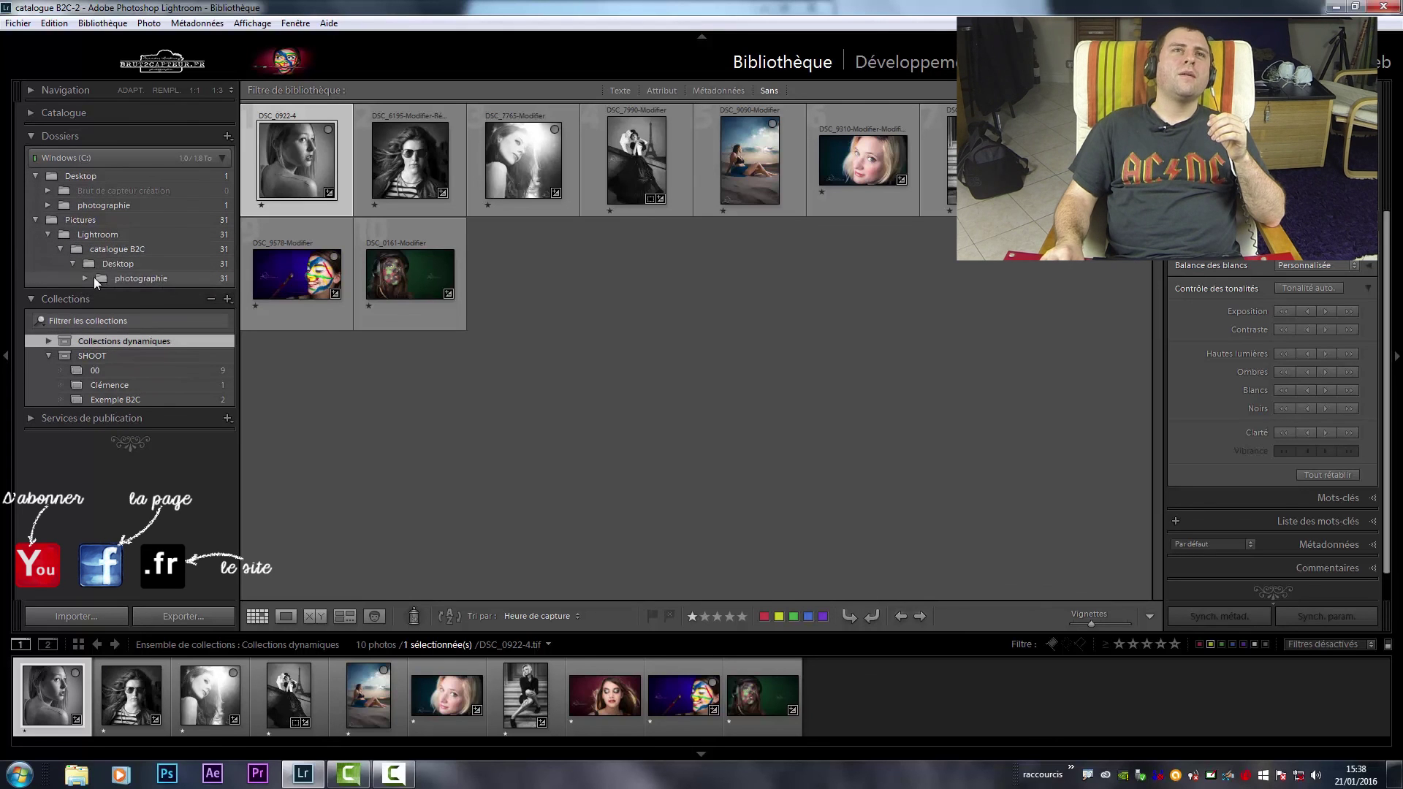
left_click(102, 279)
left_click(85, 278)
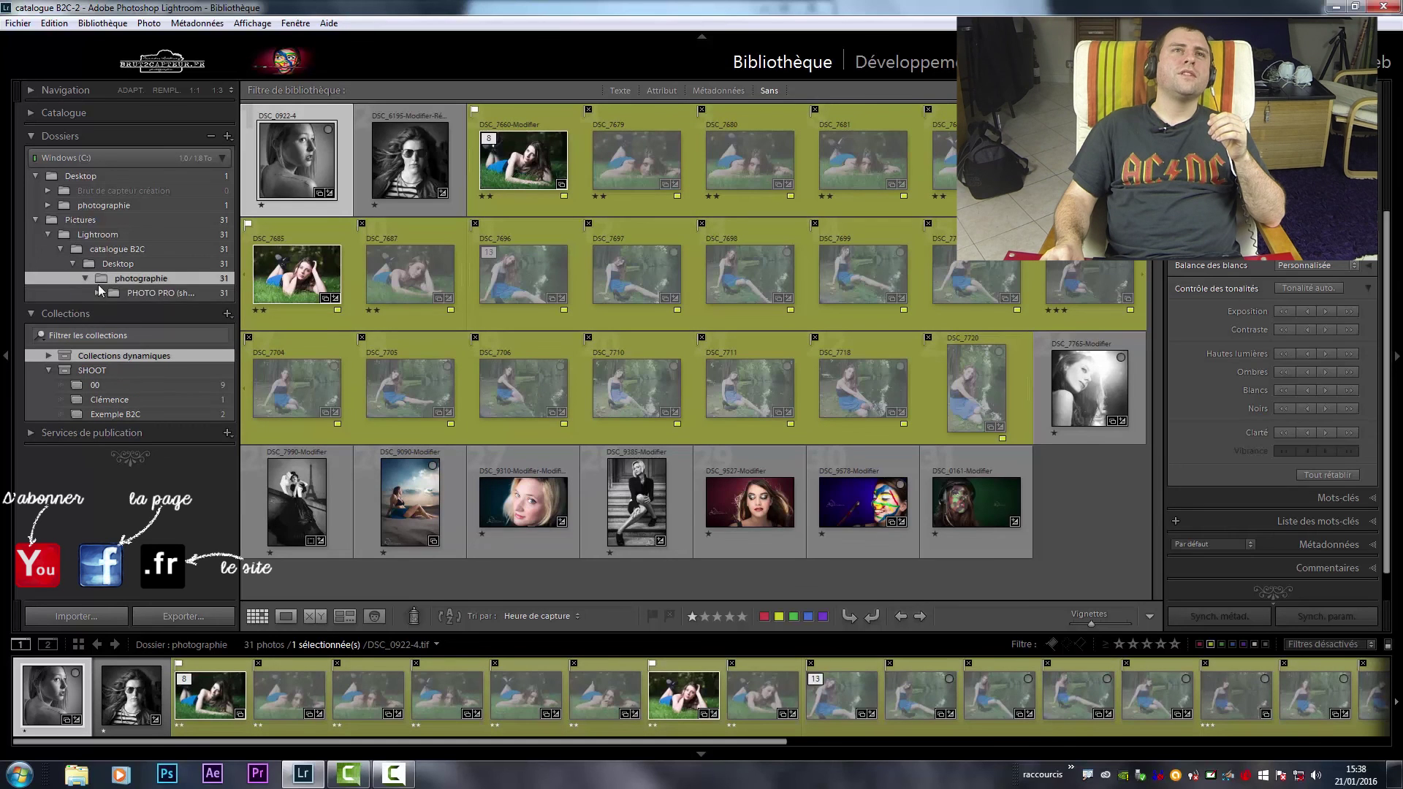
left_click(98, 293)
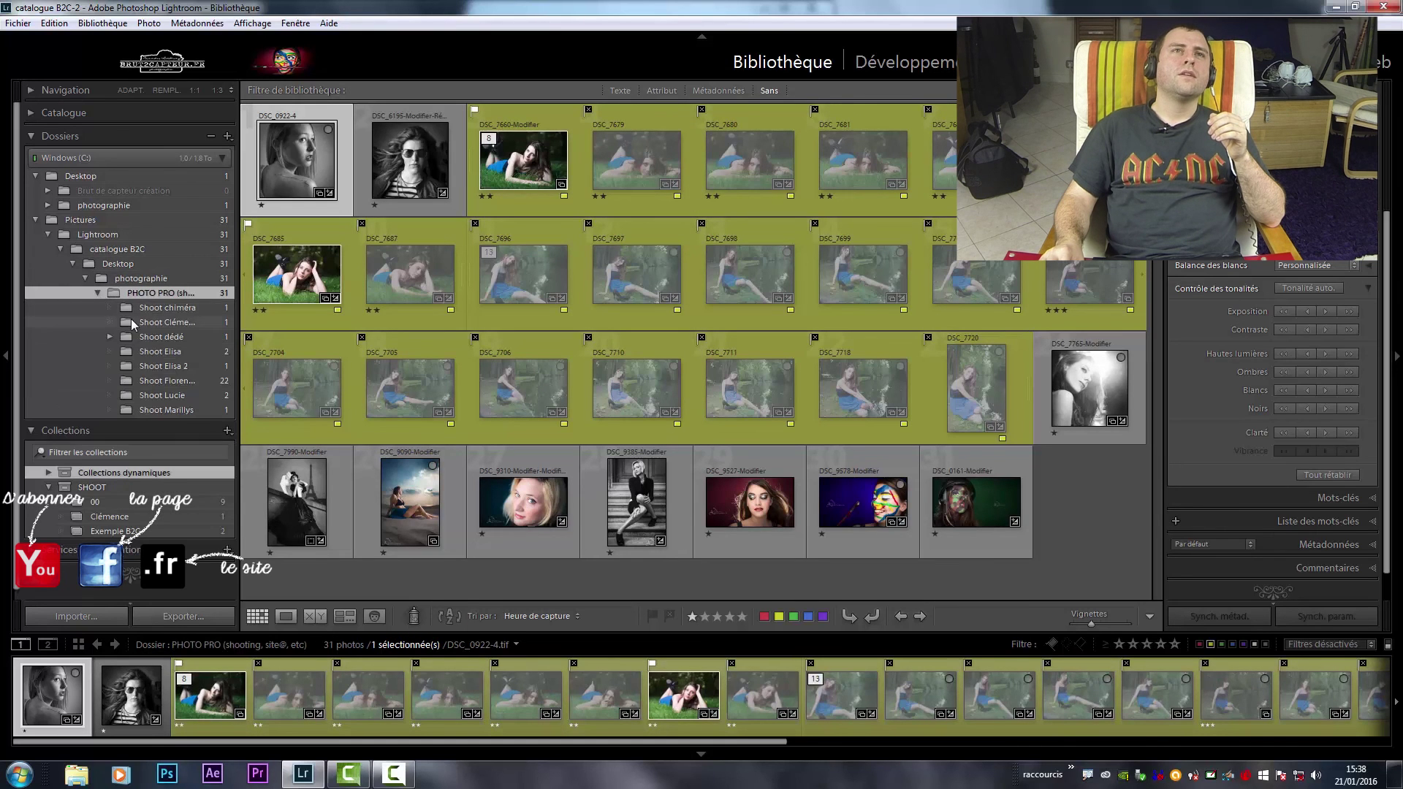
left_click(132, 322)
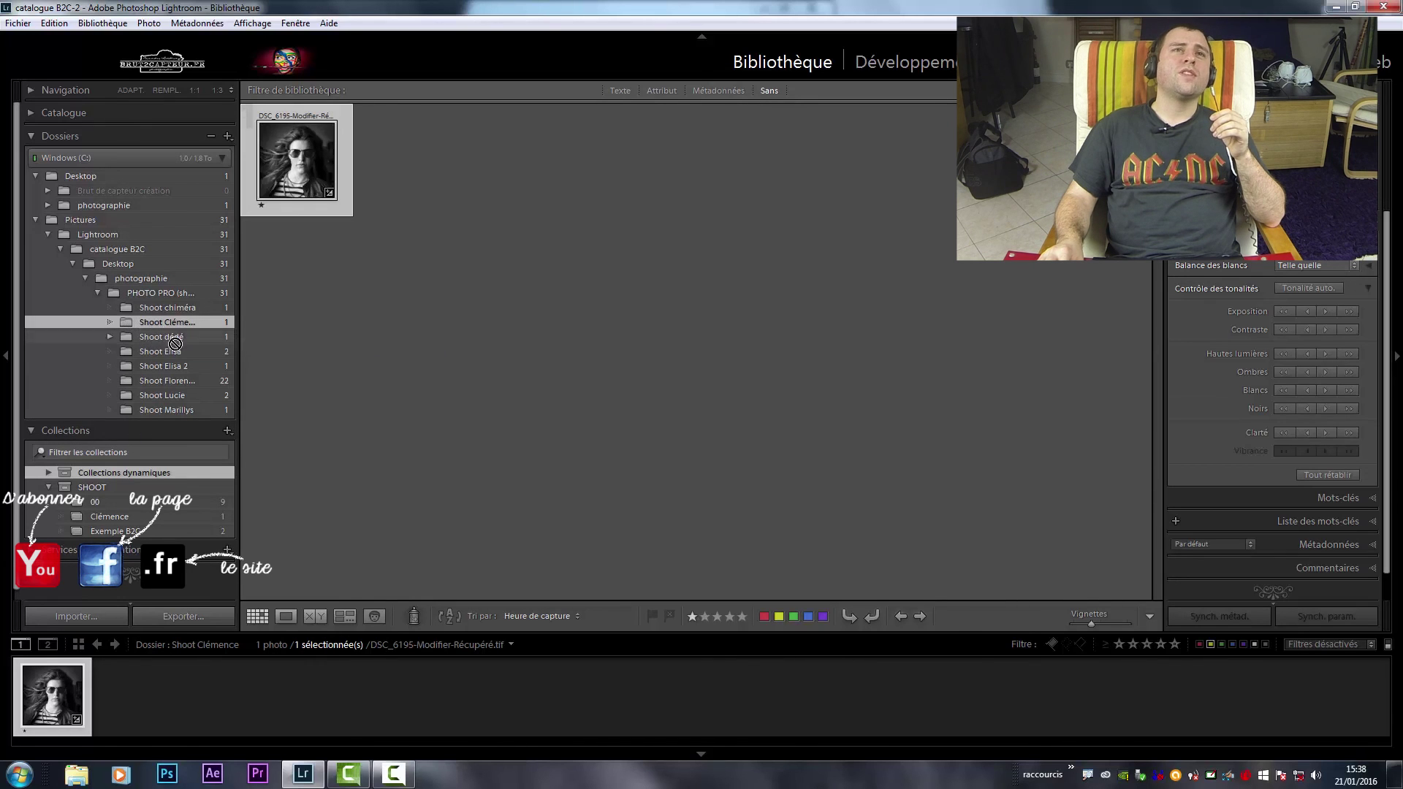
mouse_move(176, 401)
left_mouse_down()
mouse_move(167, 433)
mouse_move(105, 475)
left_mouse_up()
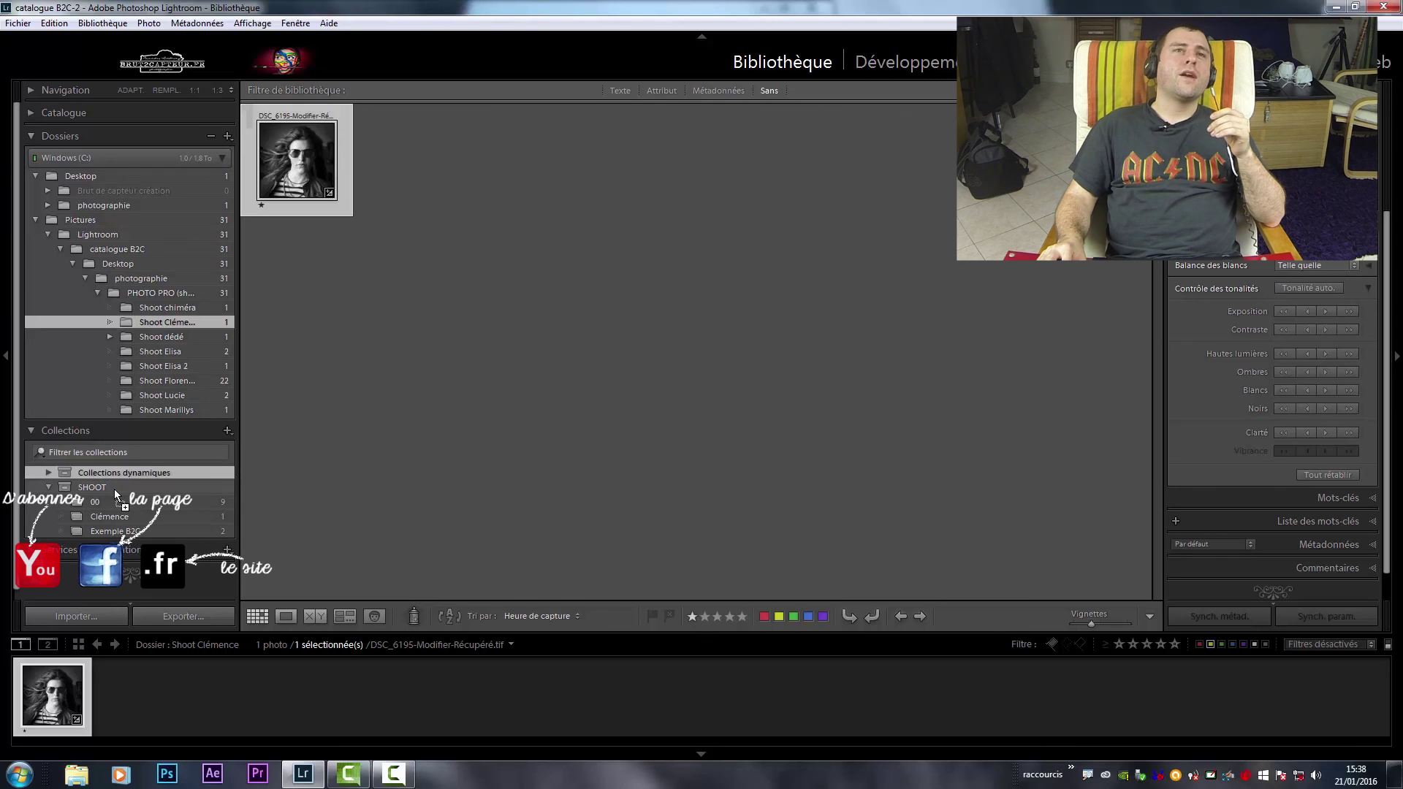
Turn the Shoot Clémence folder into a collection inside the SHOOT collection set
left_click_drag(114, 489, 115, 487)
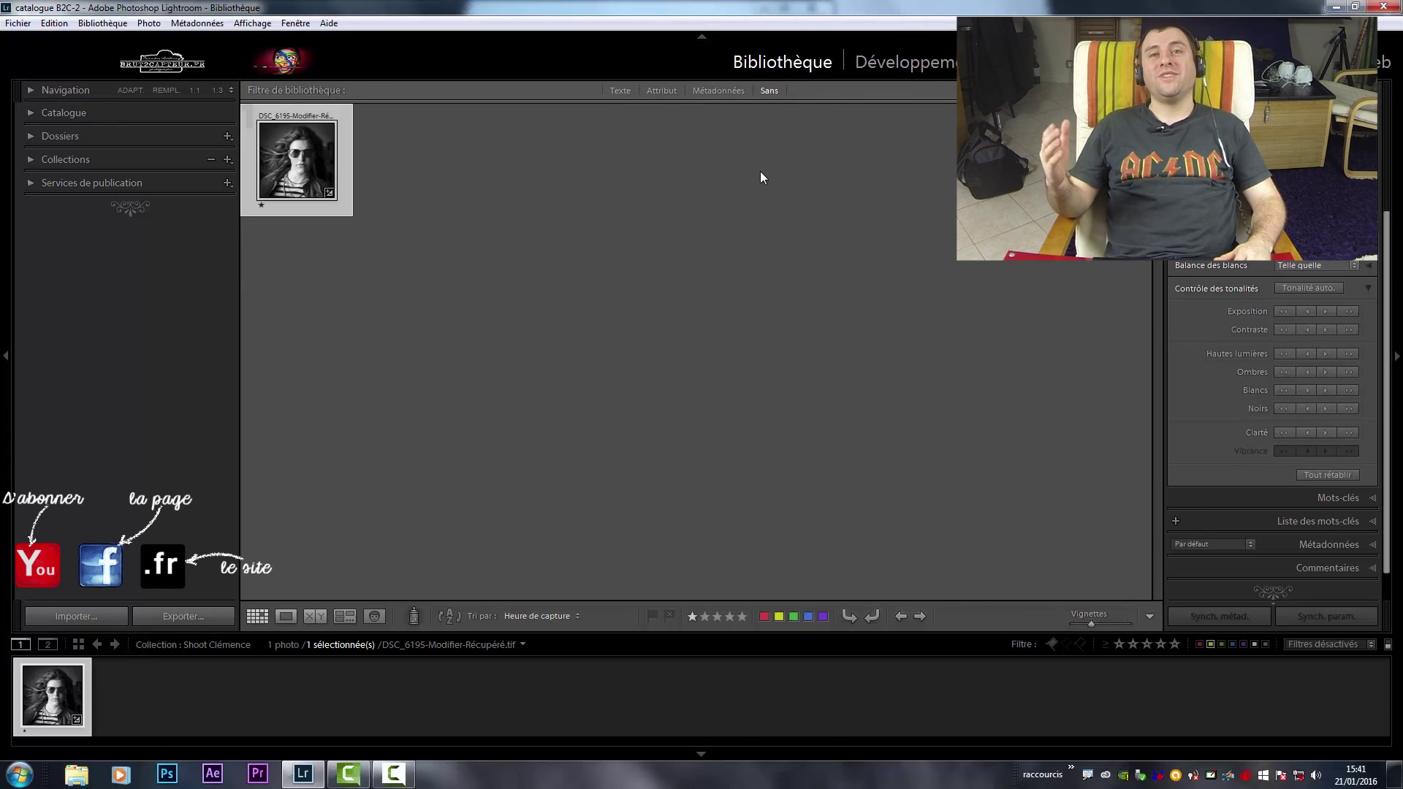
Open DSC_6195-Modifier-Récupéré.tif in the Développement (Develop) module
left_click(869, 65)
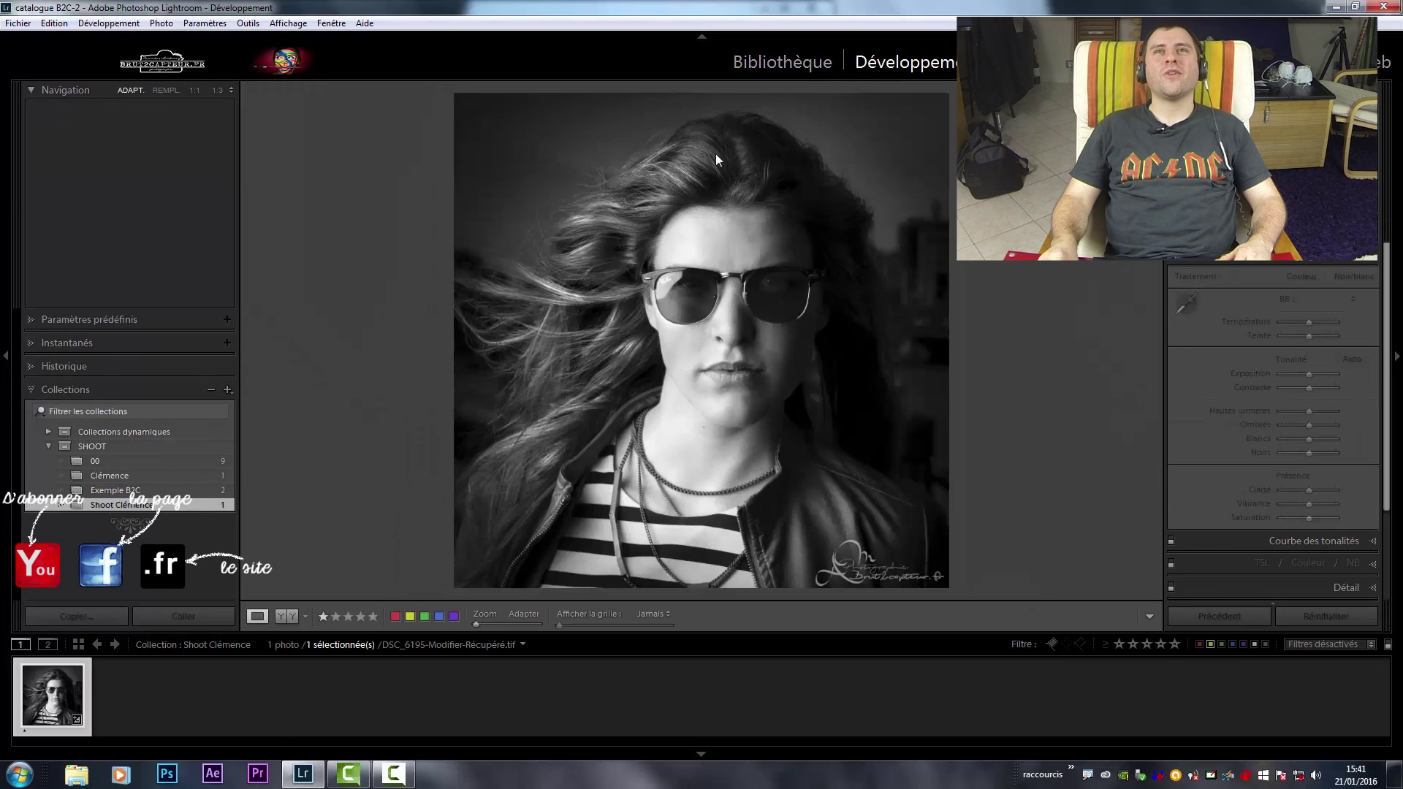